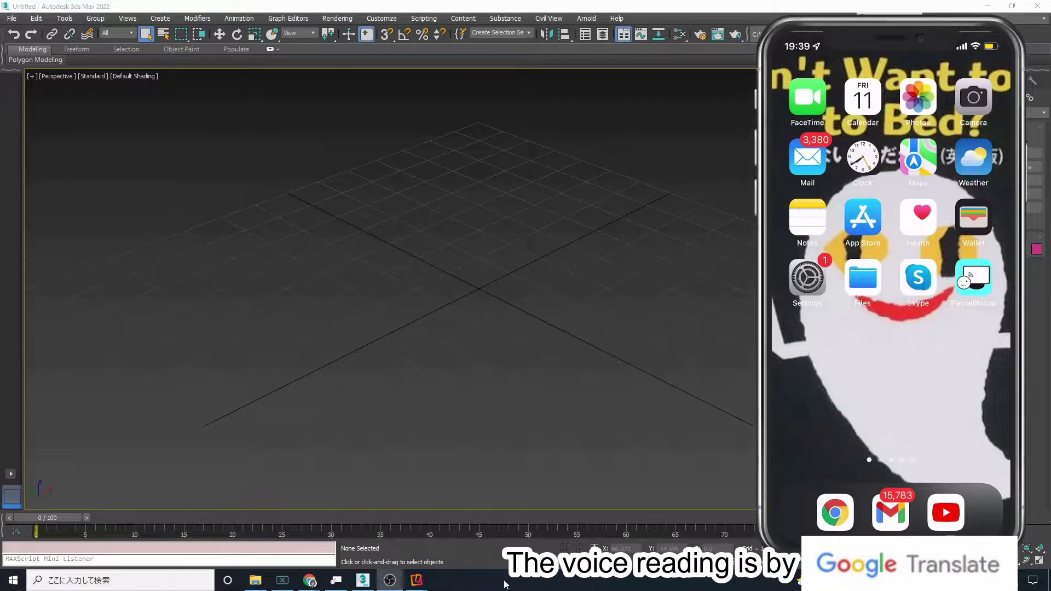
# Open the iFacialMocap site's Download page and highlight the Latest Version 1.14 text.
pyautogui.moveTo(312, 580)
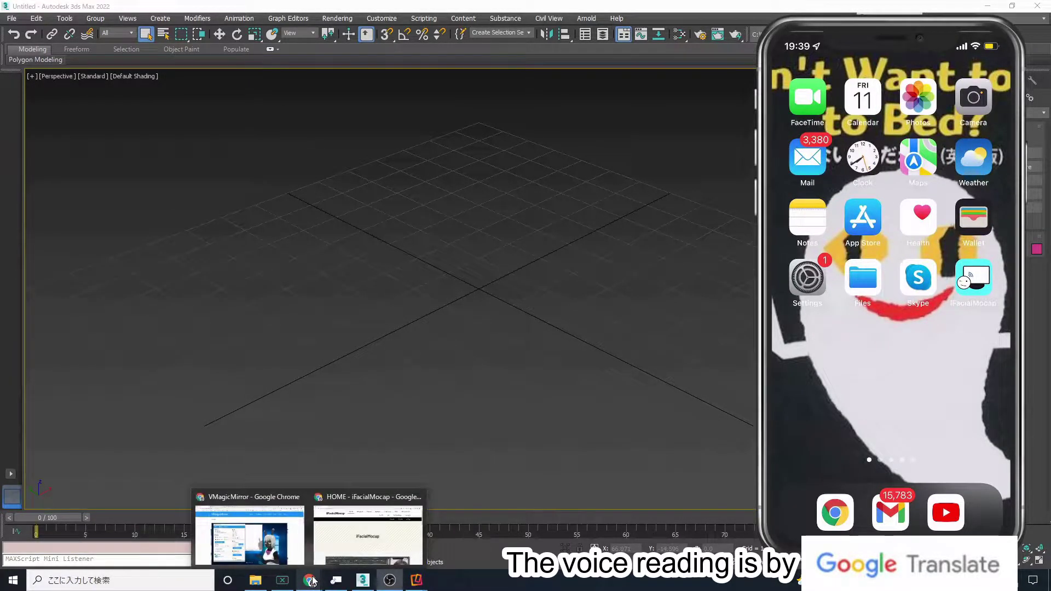
pyautogui.click(345, 552)
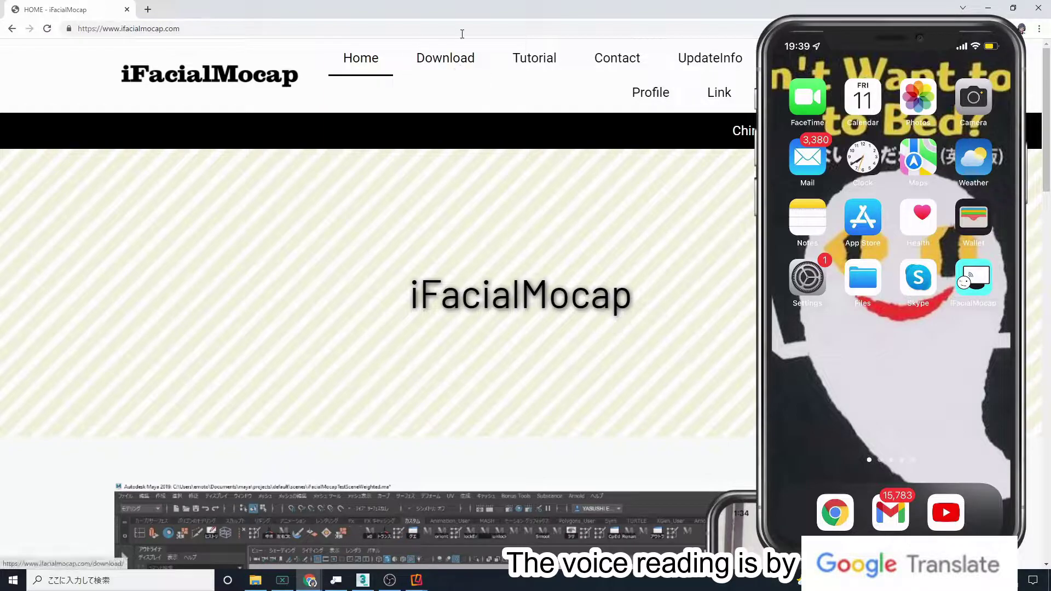
pyautogui.click(440, 66)
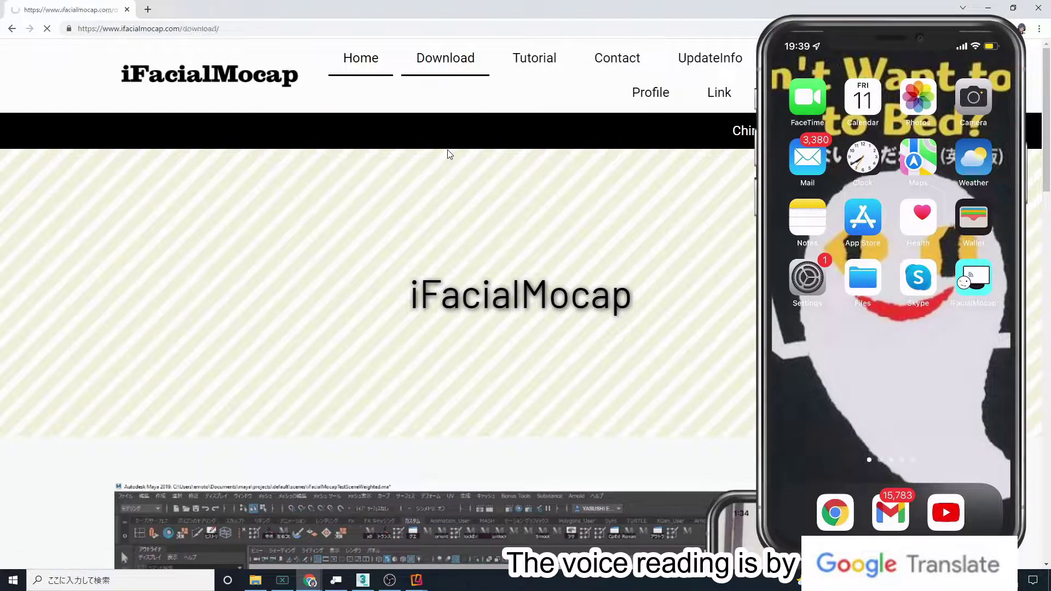
pyautogui.scroll(-5, 474, 179)
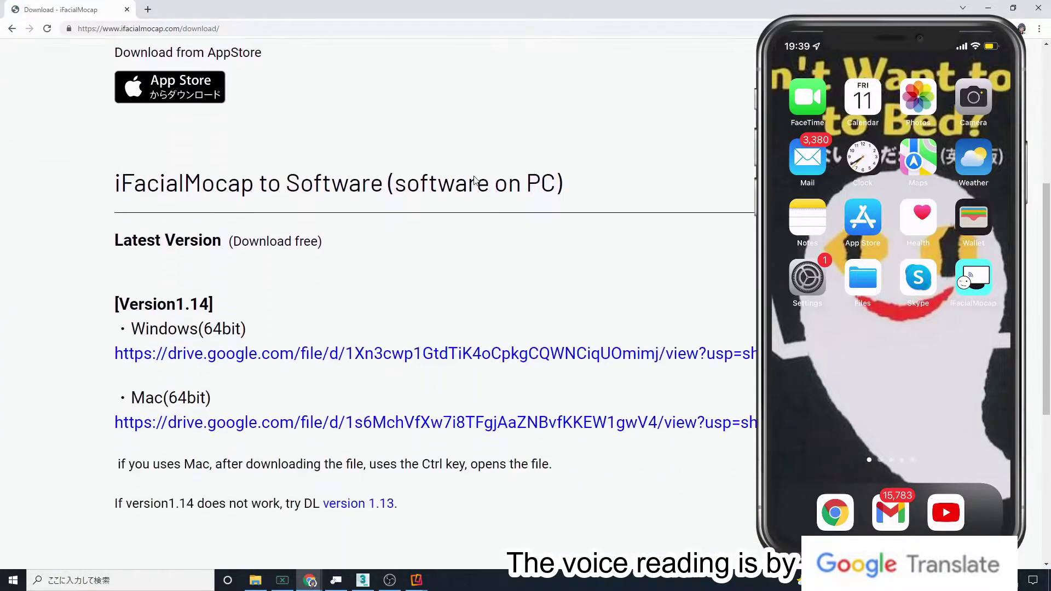
pyautogui.scroll(2, 474, 179)
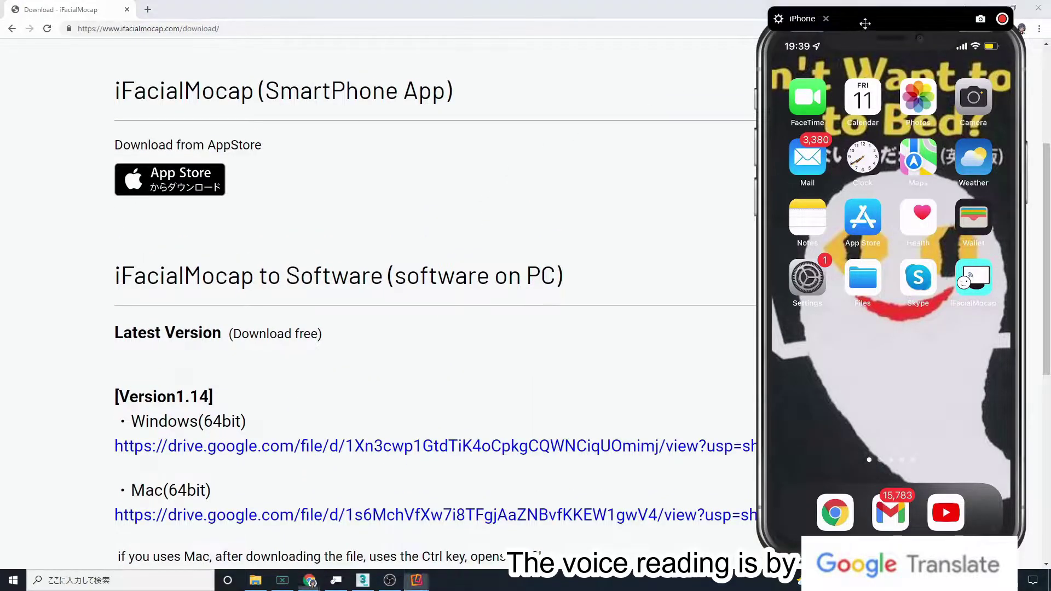
pyautogui.moveTo(465, 268); pyautogui.dragTo(94, 293)
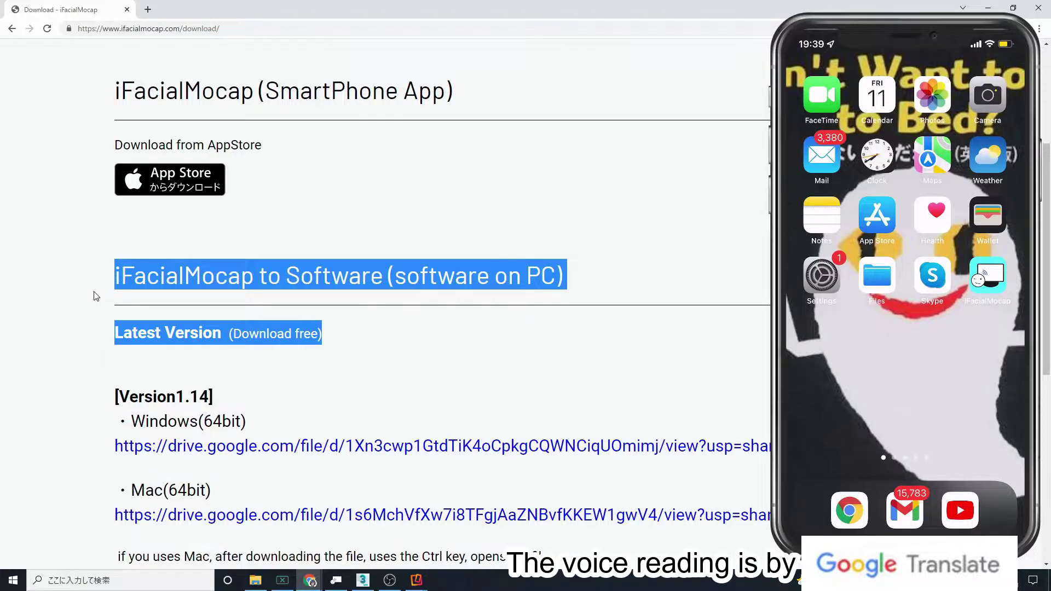
pyautogui.click(353, 343)
pyautogui.moveTo(218, 406); pyautogui.dragTo(153, 397)
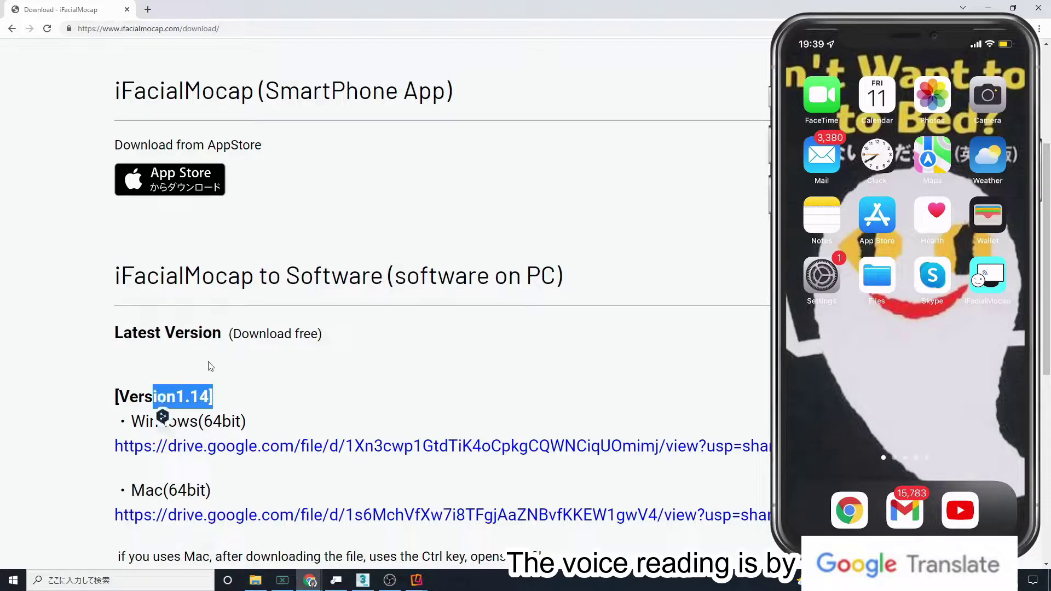
# Minimize the browser to check 3ds Max, then return to the download page.
pyautogui.moveTo(928, 41)
pyautogui.moveTo(950, 24); pyautogui.dragTo(952, 35)
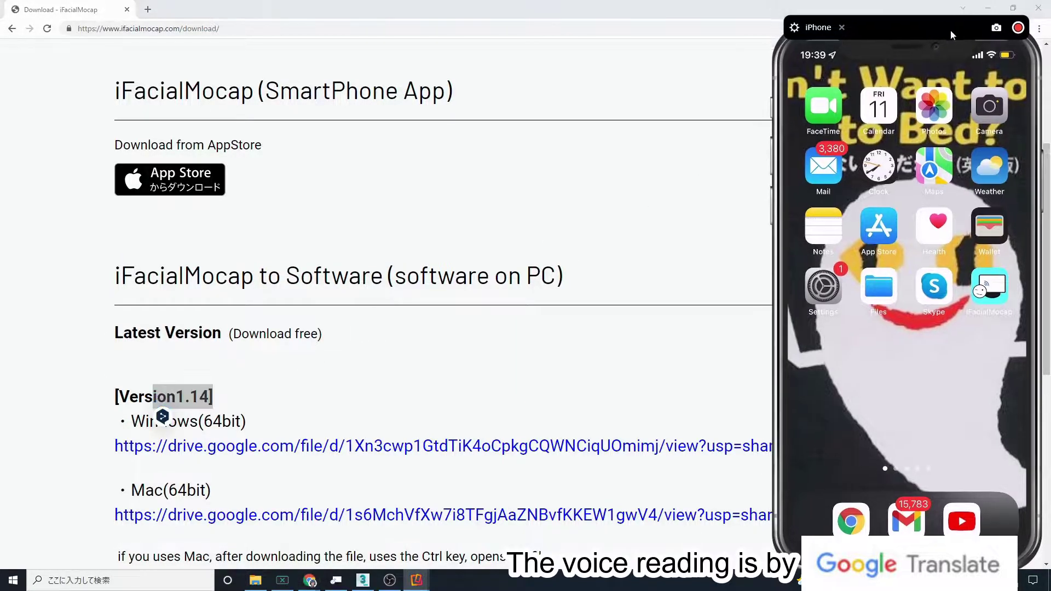
pyautogui.press('super+Down')
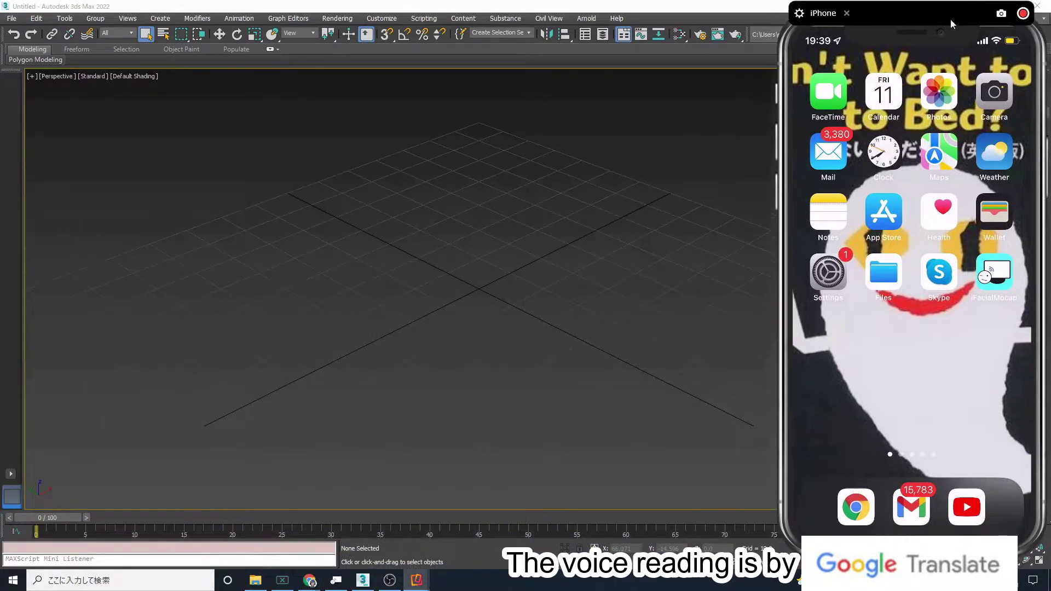
pyautogui.moveTo(309, 580)
pyautogui.click(346, 548)
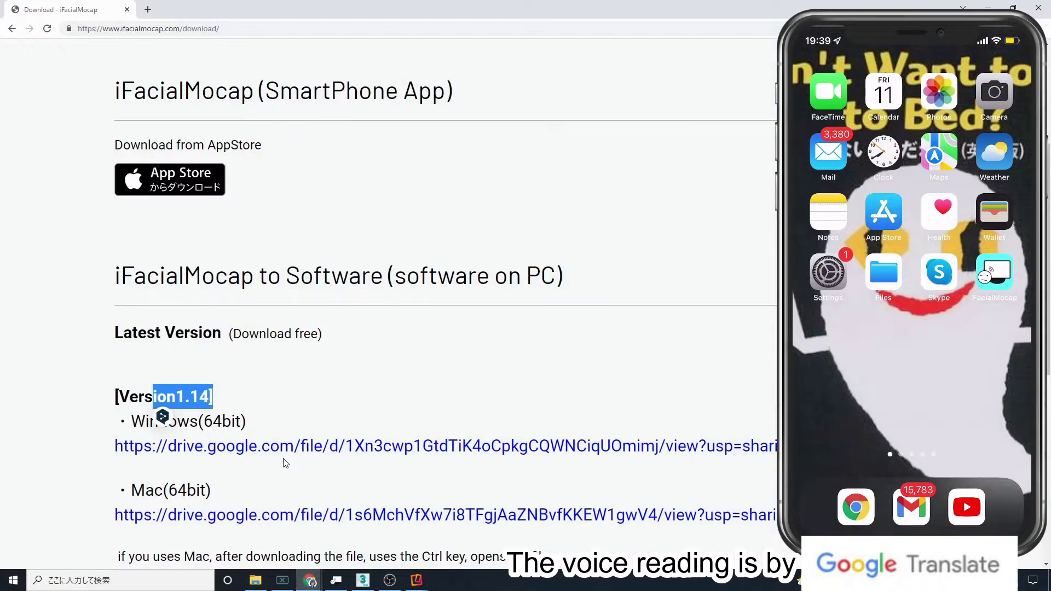
# Download the 194M iFacialMocapSetup.exe from Google Drive, accepting the virus-scan warning.
pyautogui.click(284, 448)
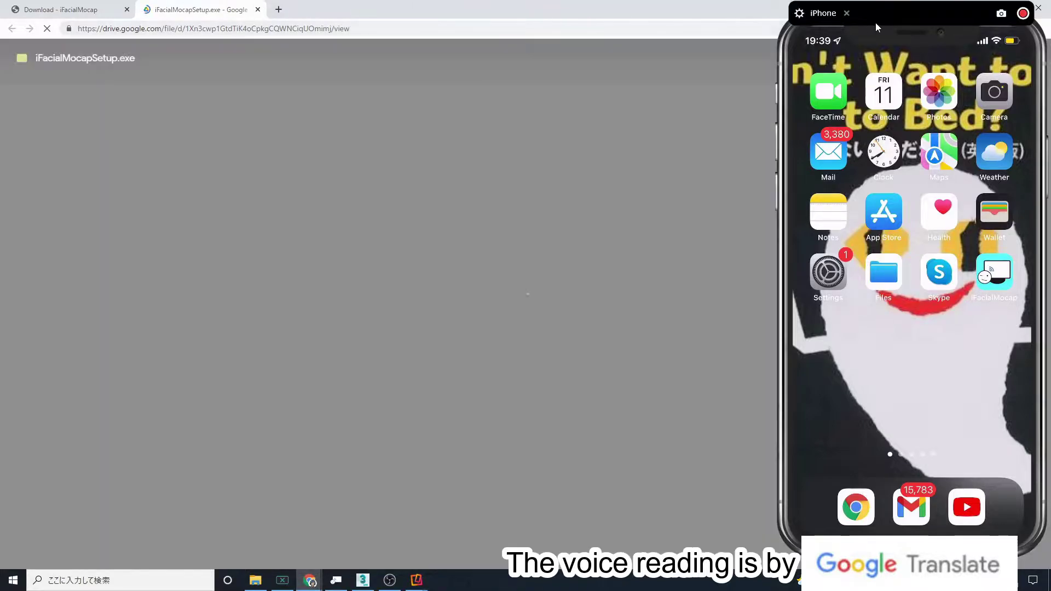
pyautogui.moveTo(875, 13); pyautogui.dragTo(900, 121)
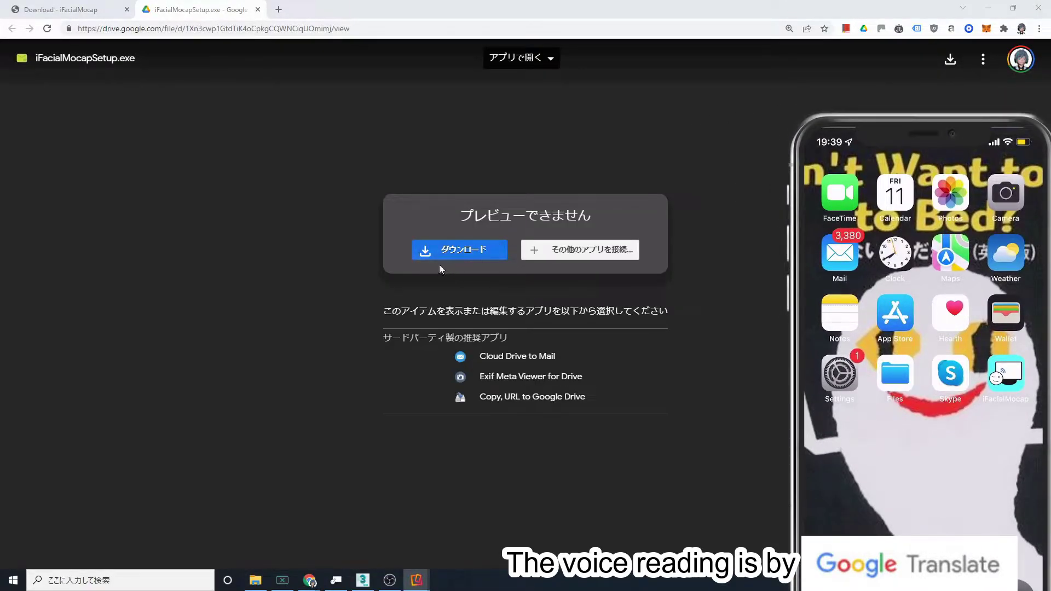
pyautogui.click(464, 250)
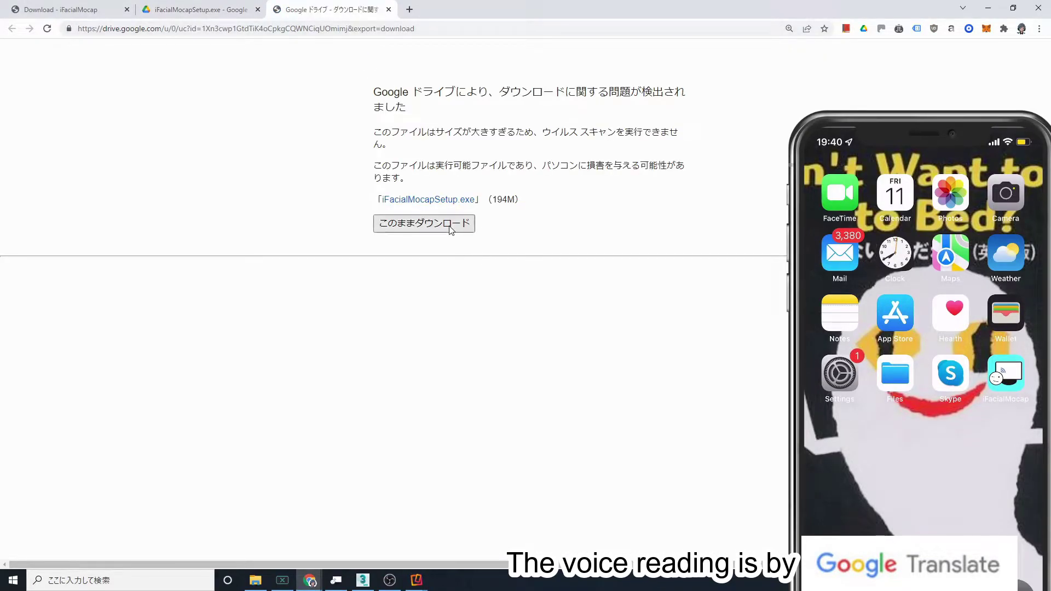
pyautogui.click(450, 229)
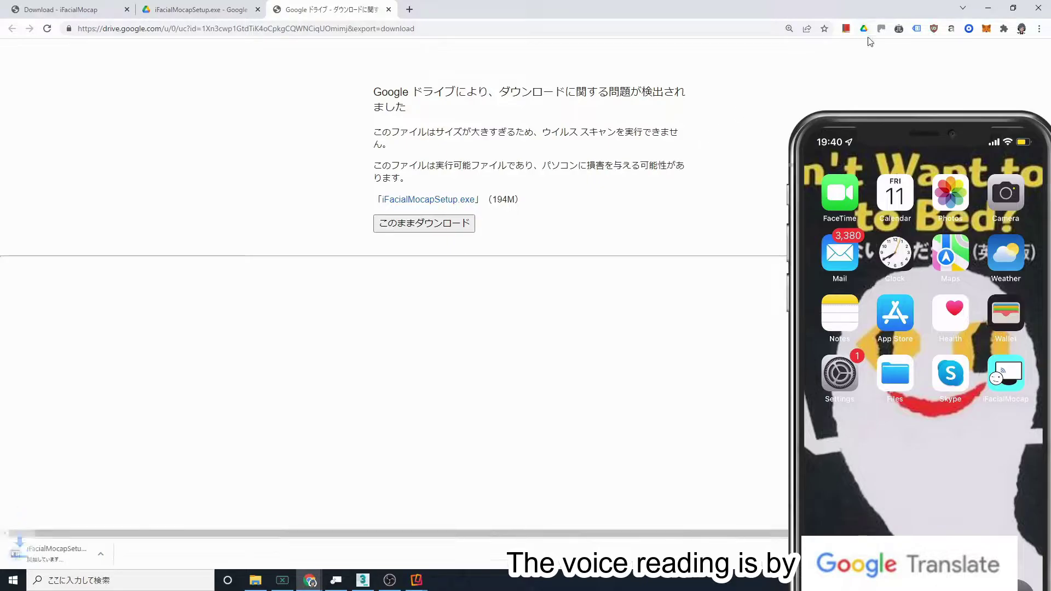
# Minimize Chrome and place the iFacialMocap to Software window over the 3ds Max viewport.
pyautogui.click(988, 8)
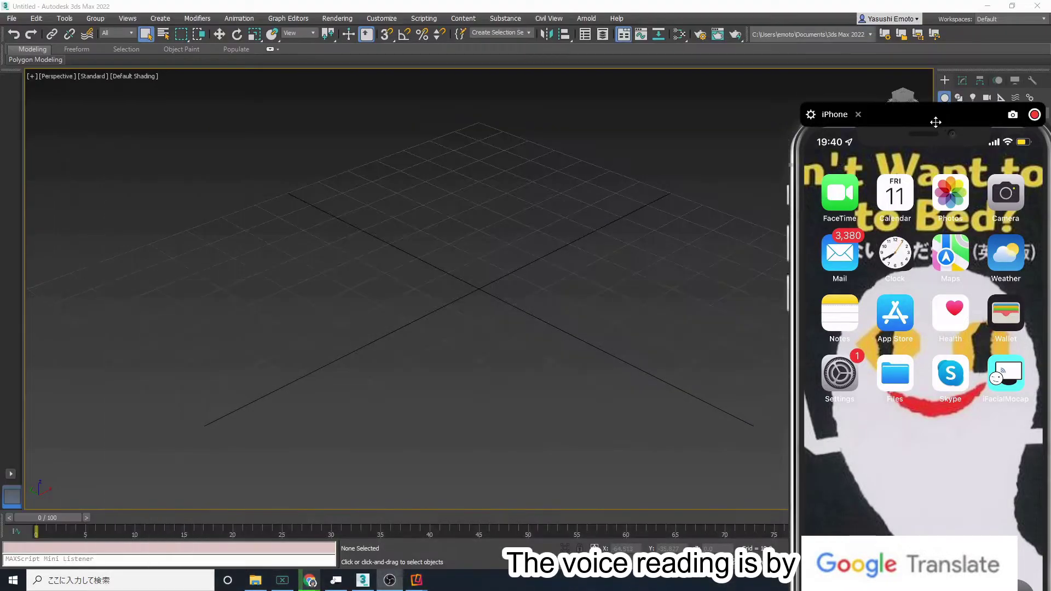
pyautogui.moveTo(935, 120); pyautogui.dragTo(942, 40)
pyautogui.moveTo(336, 580)
pyautogui.click(356, 556)
pyautogui.moveTo(776, 193); pyautogui.dragTo(306, 151)
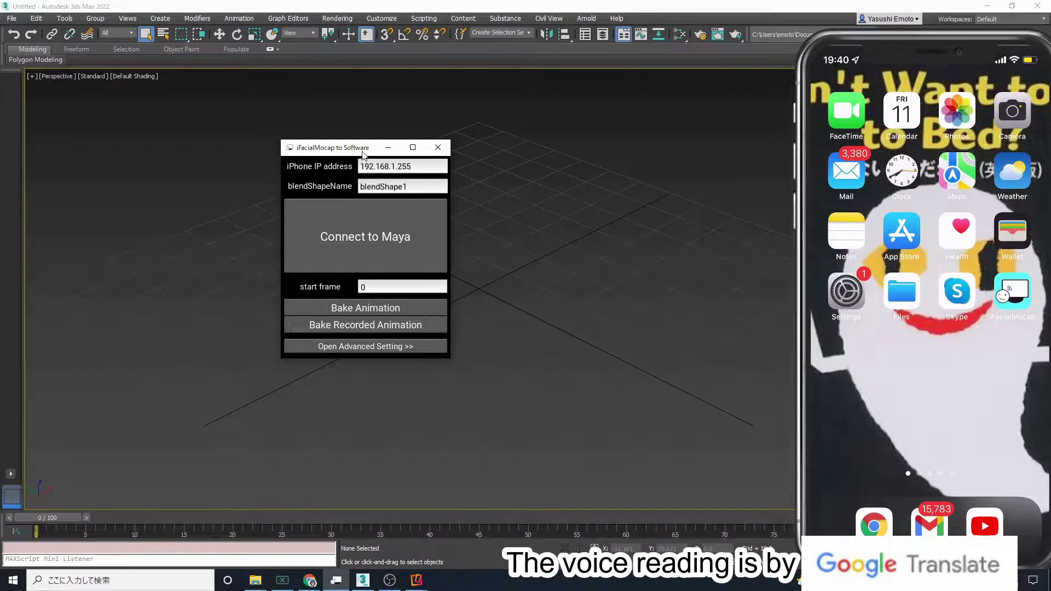
pyautogui.moveTo(362, 155); pyautogui.dragTo(392, 140)
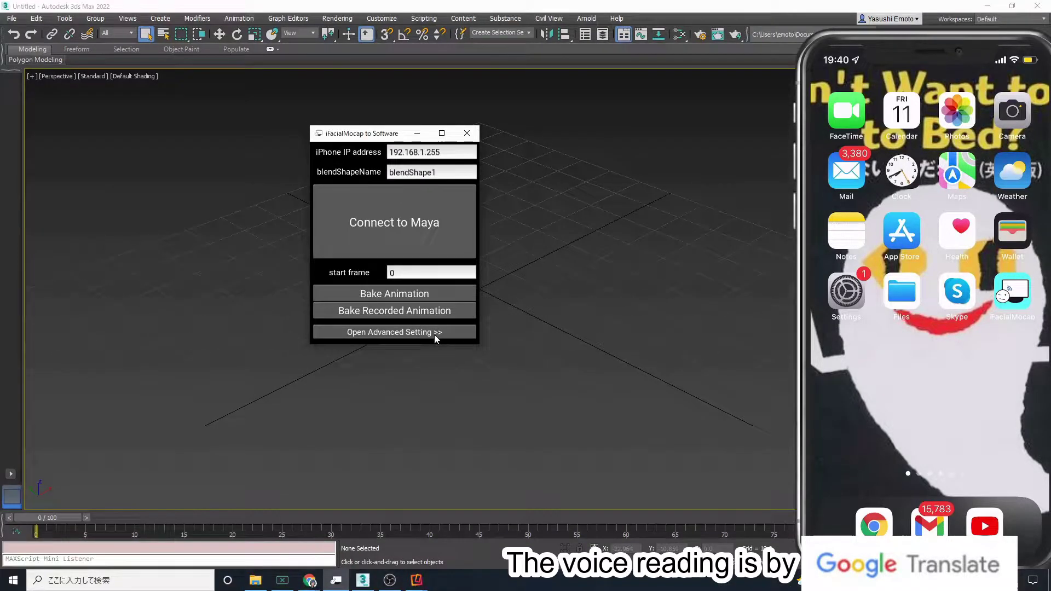
# In the advanced settings, set Software Name to 3dsMax and save the settings.
pyautogui.click(436, 335)
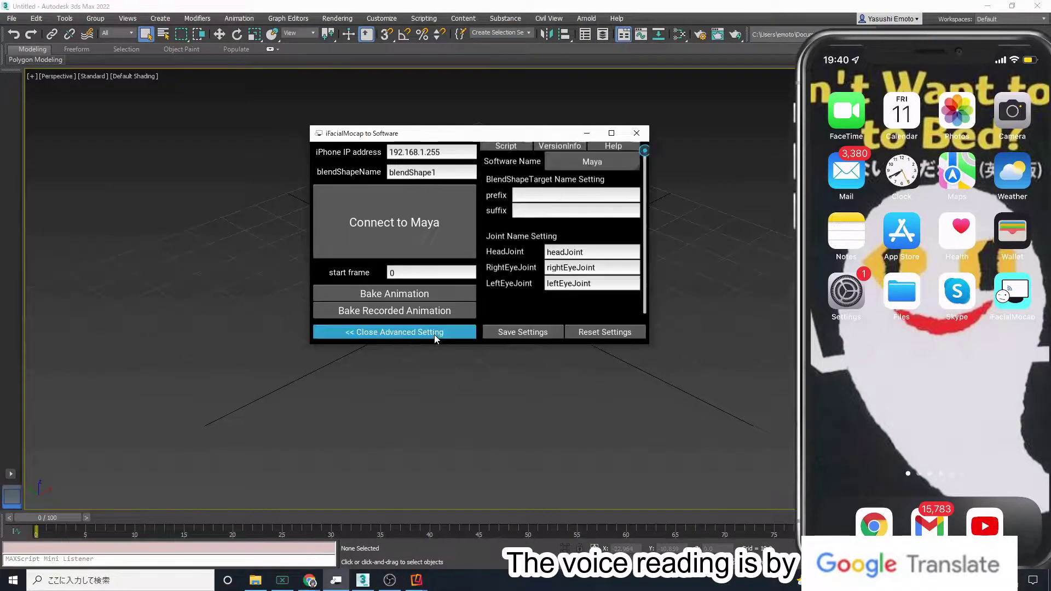
pyautogui.moveTo(522, 137); pyautogui.dragTo(525, 183)
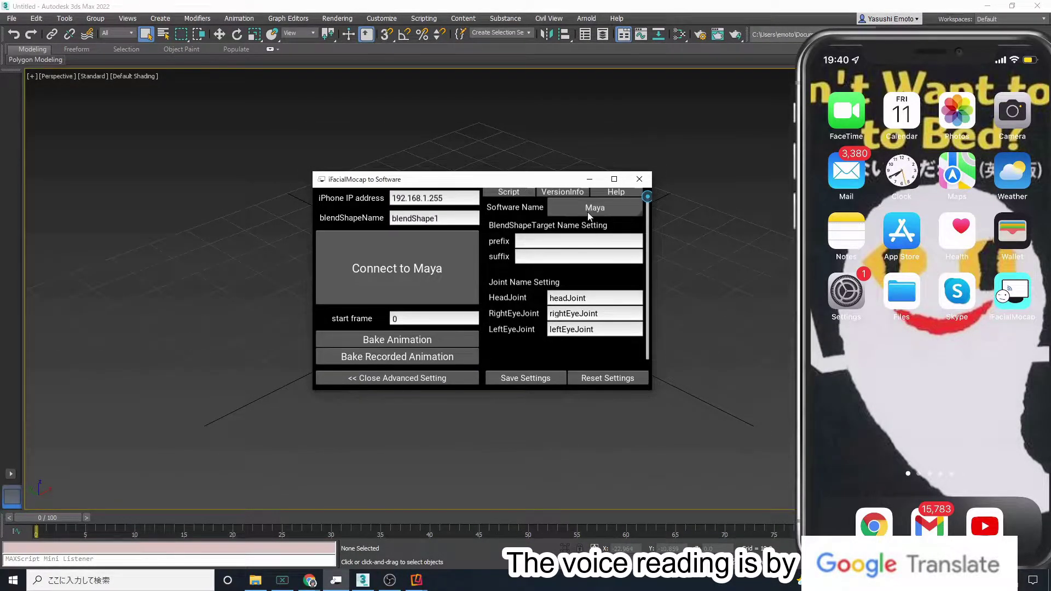
pyautogui.click(621, 210)
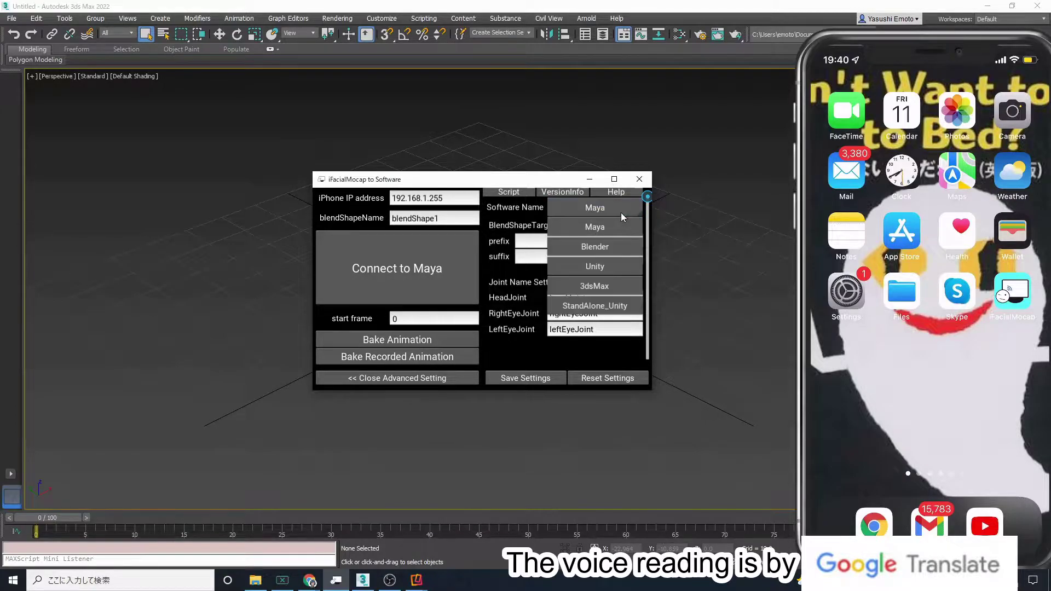
pyautogui.click(607, 287)
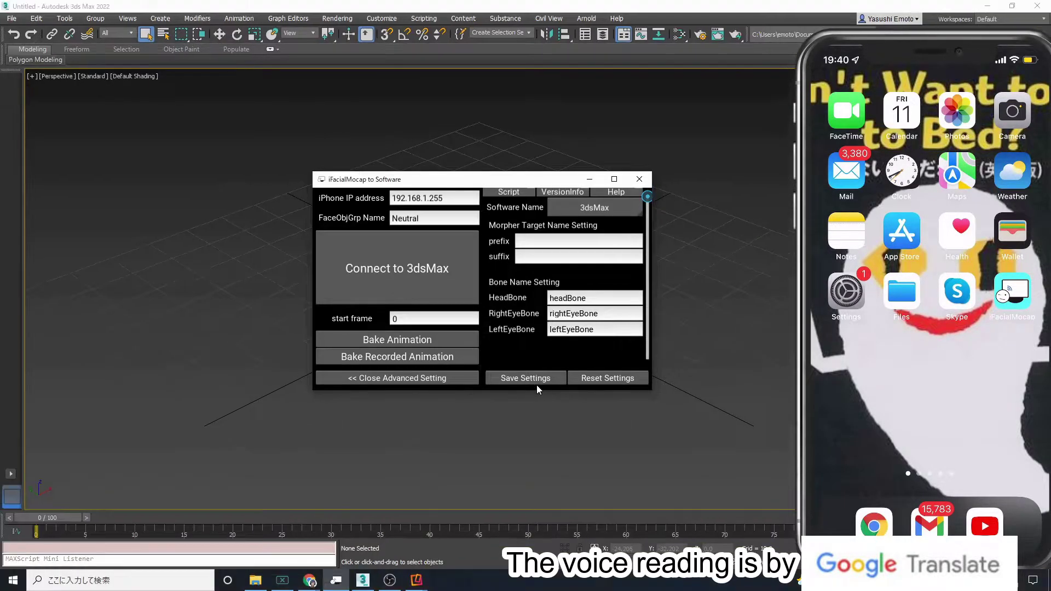
pyautogui.click(533, 381)
pyautogui.moveTo(531, 185); pyautogui.dragTo(554, 187)
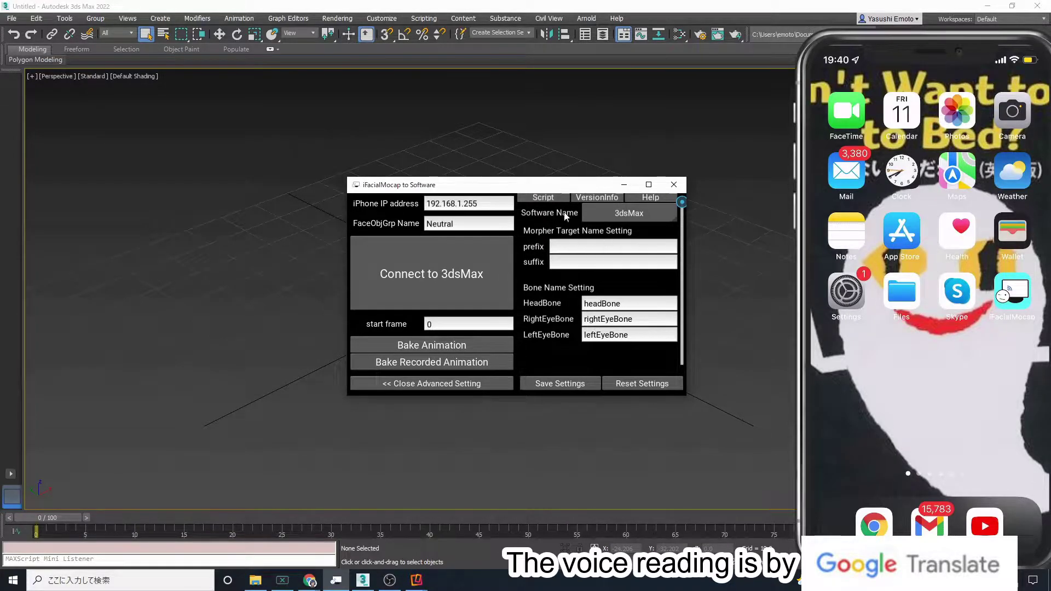
pyautogui.click(591, 251)
pyautogui.moveTo(565, 189); pyautogui.dragTo(616, 245)
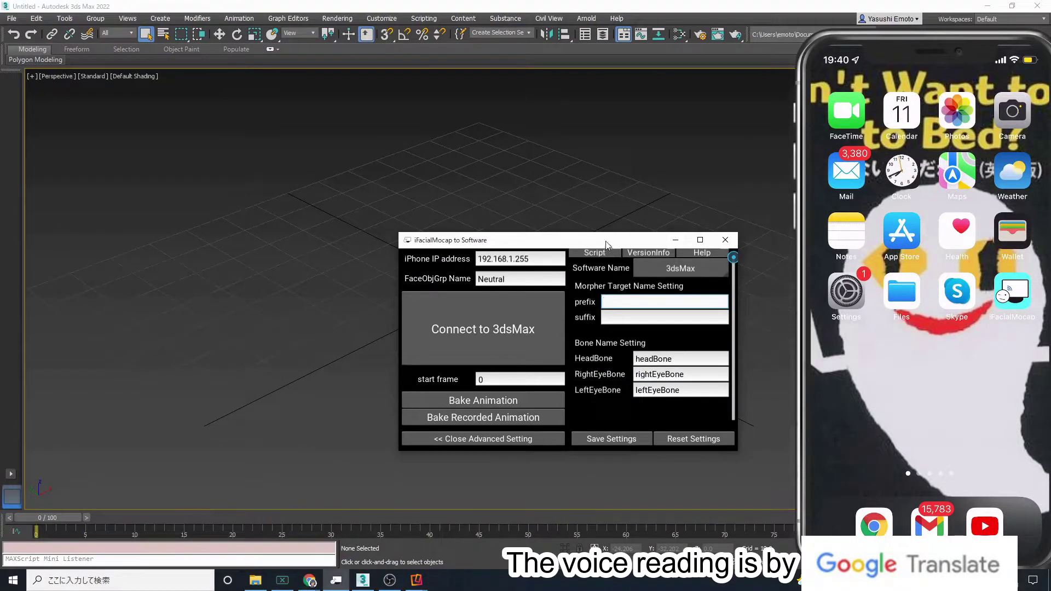
pyautogui.moveTo(606, 245); pyautogui.dragTo(583, 209)
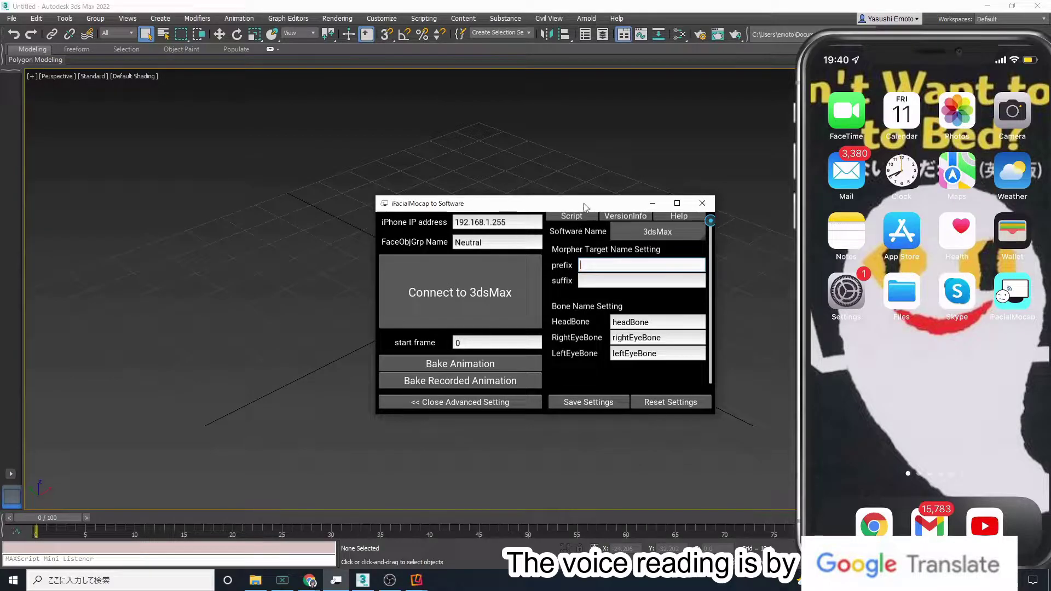
# Open the 3dsMax scripts folder and drop iFacialMocap_to_3dsMax.mse into the 3ds Max viewport.
pyautogui.click(572, 216)
pyautogui.click(585, 224)
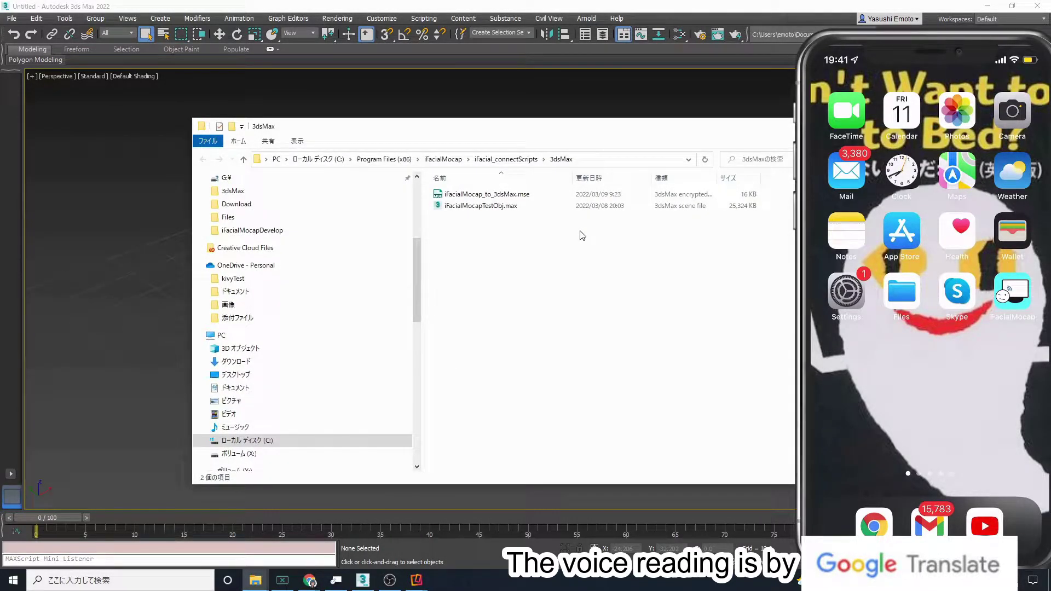
pyautogui.moveTo(547, 126); pyautogui.dragTo(587, 272)
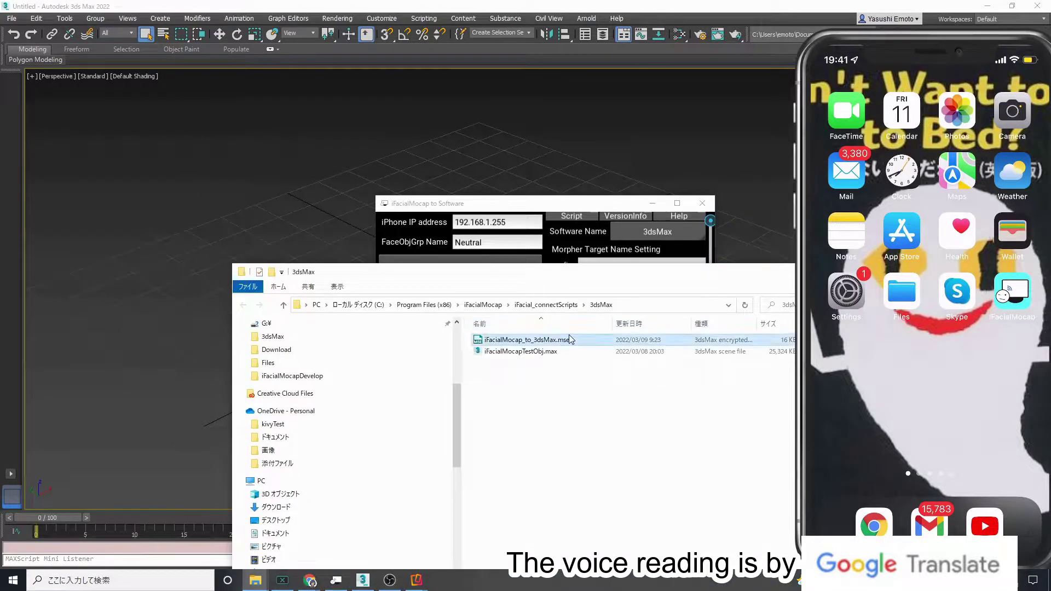
pyautogui.moveTo(584, 339); pyautogui.dragTo(158, 144)
# Position the new iFacialMocap Panel at the upper left of the viewport.
pyautogui.moveTo(473, 209); pyautogui.dragTo(576, 362)
pyautogui.click(523, 254)
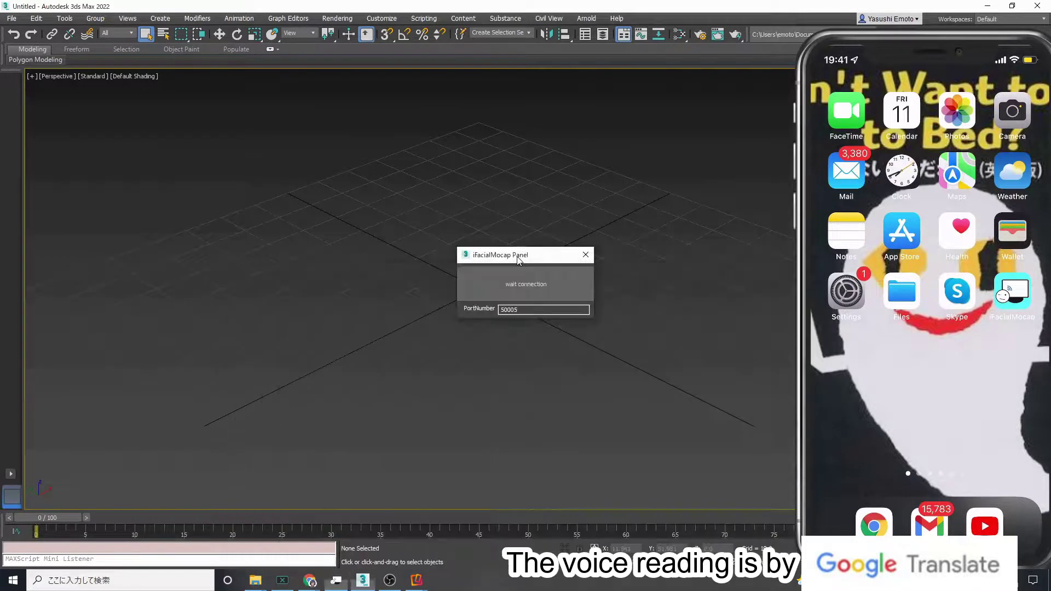
pyautogui.moveTo(522, 255); pyautogui.dragTo(206, 130)
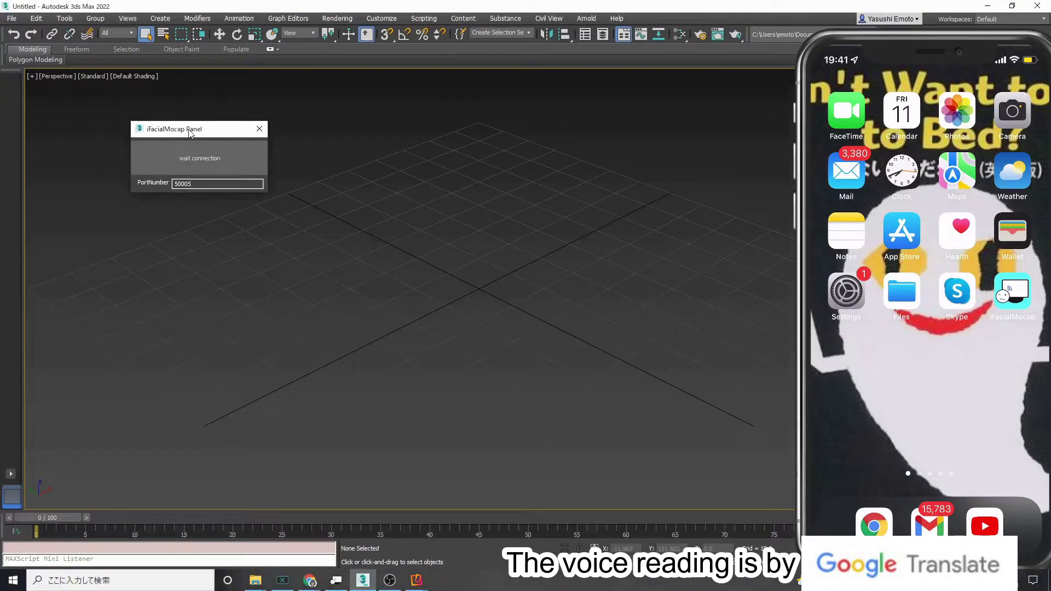
pyautogui.moveTo(210, 133); pyautogui.dragTo(180, 145)
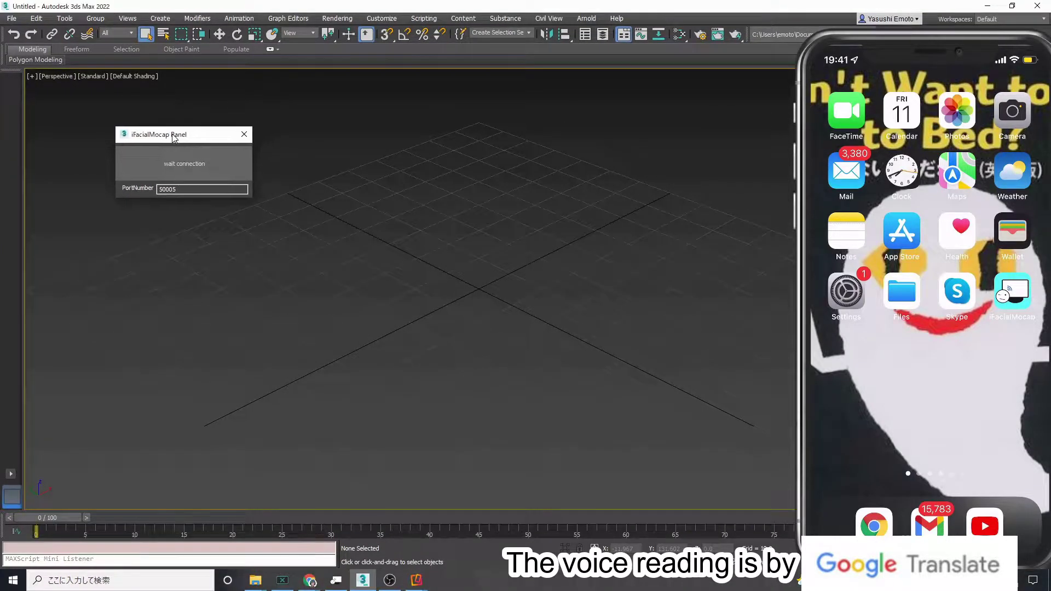
# Drop iFacialMocapTestObj.max from the scripts folder into 3ds Max, open it, and clear the selection.
pyautogui.click(255, 580)
pyautogui.click(308, 542)
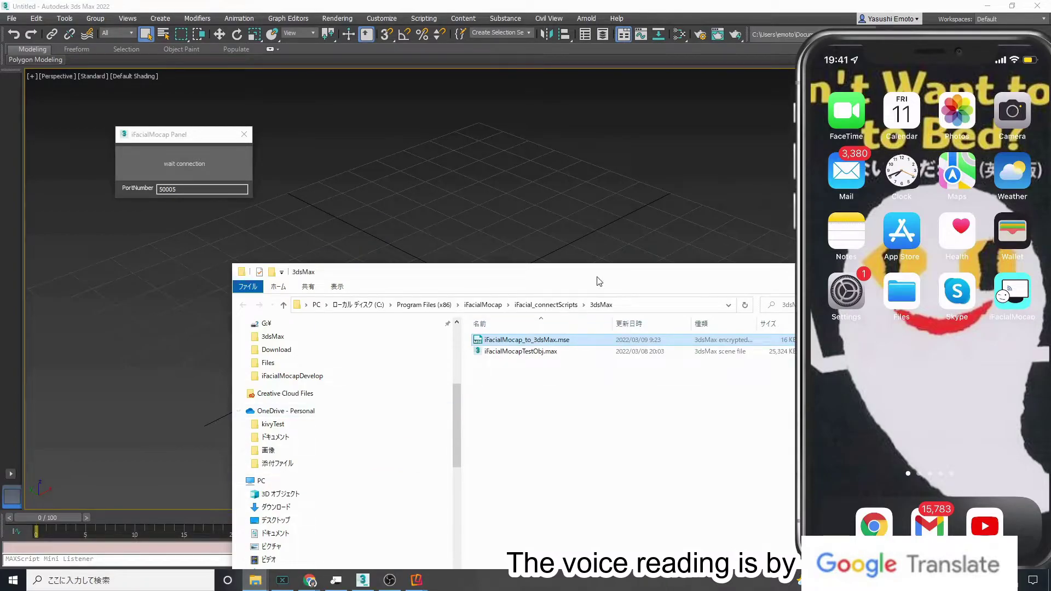
pyautogui.moveTo(597, 267); pyautogui.dragTo(596, 371)
pyautogui.moveTo(572, 426); pyautogui.dragTo(488, 309)
pyautogui.click(572, 446)
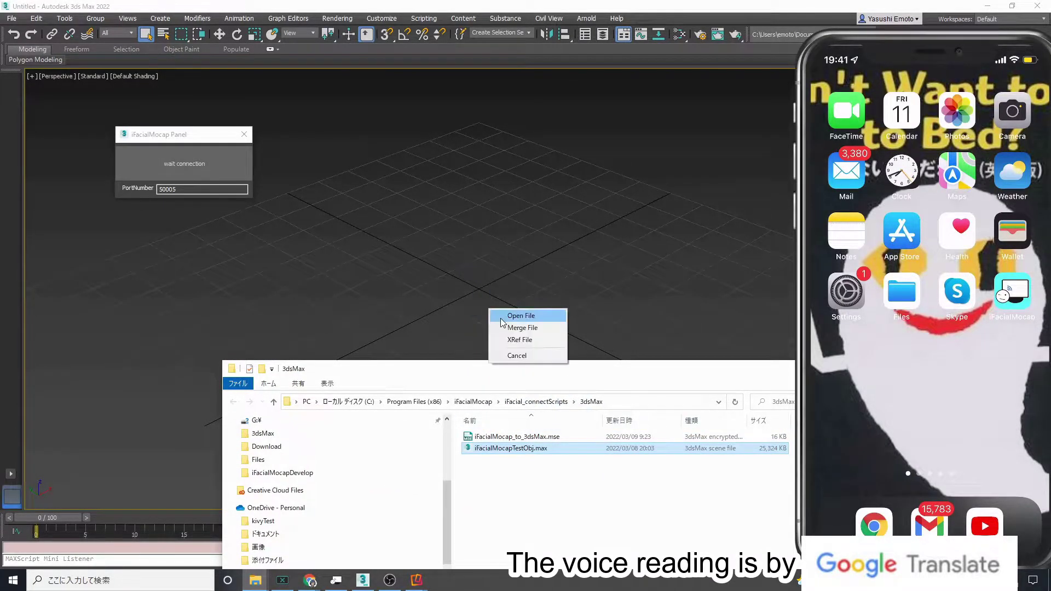
pyautogui.click(500, 317)
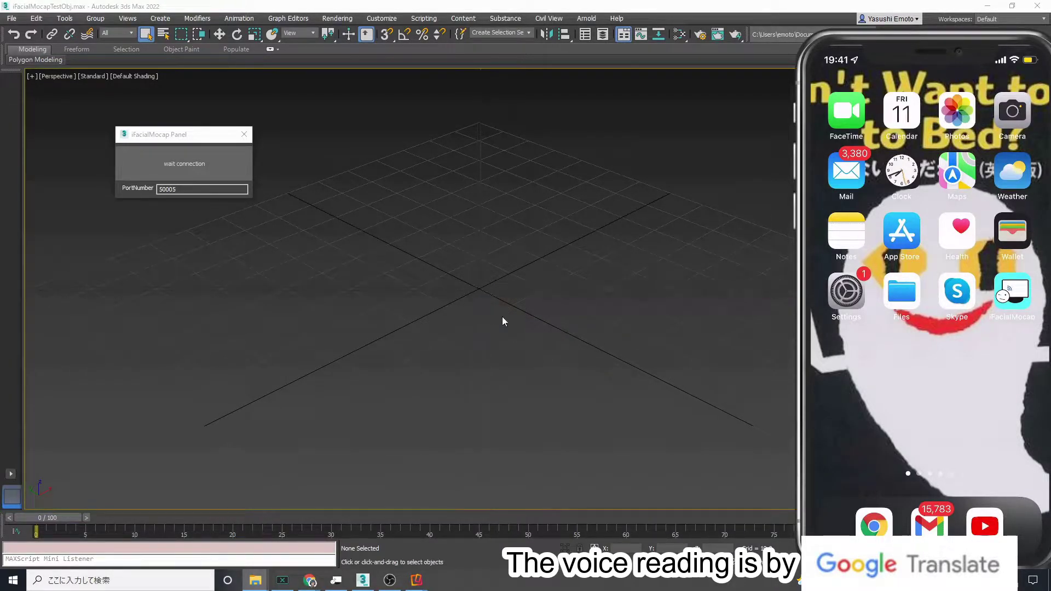
pyautogui.click(539, 320)
pyautogui.click(647, 337)
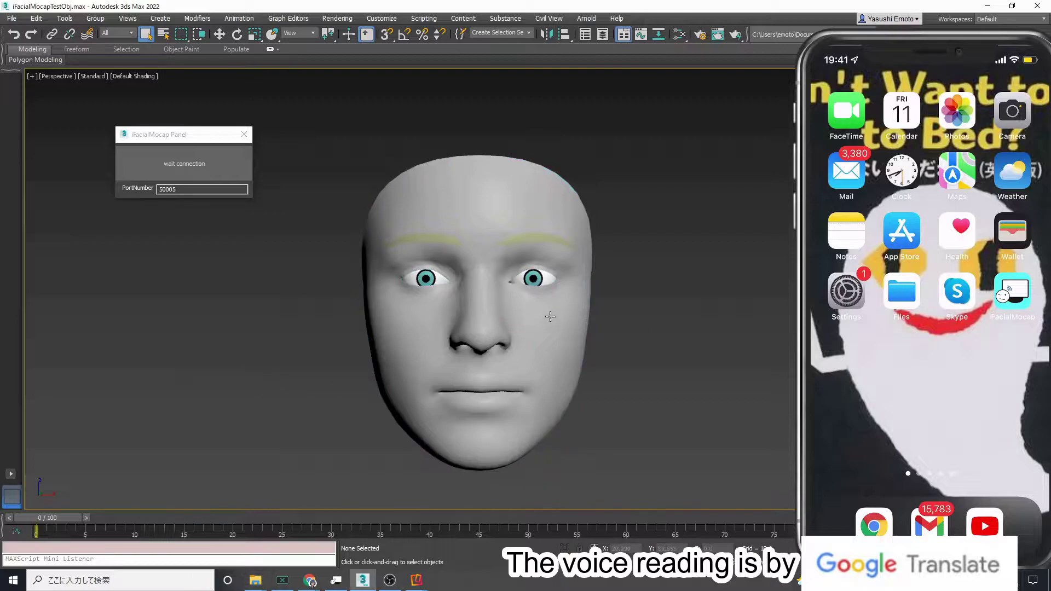
# Move the iFacialMocap Panel to the top-left and start waiting for a connection on port 50005.
pyautogui.moveTo(178, 136); pyautogui.dragTo(167, 137)
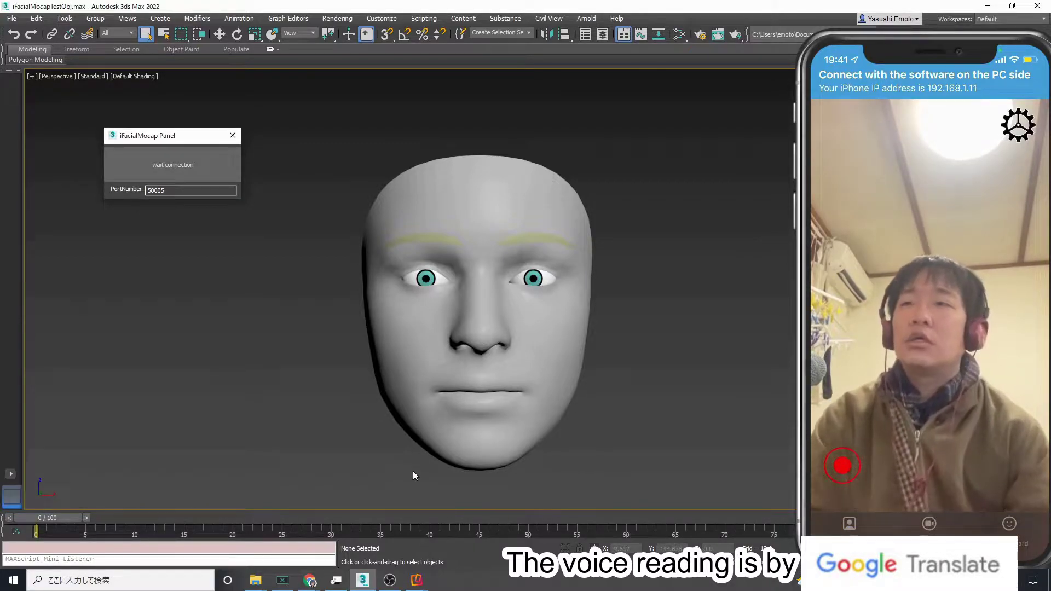
pyautogui.moveTo(897, 129)
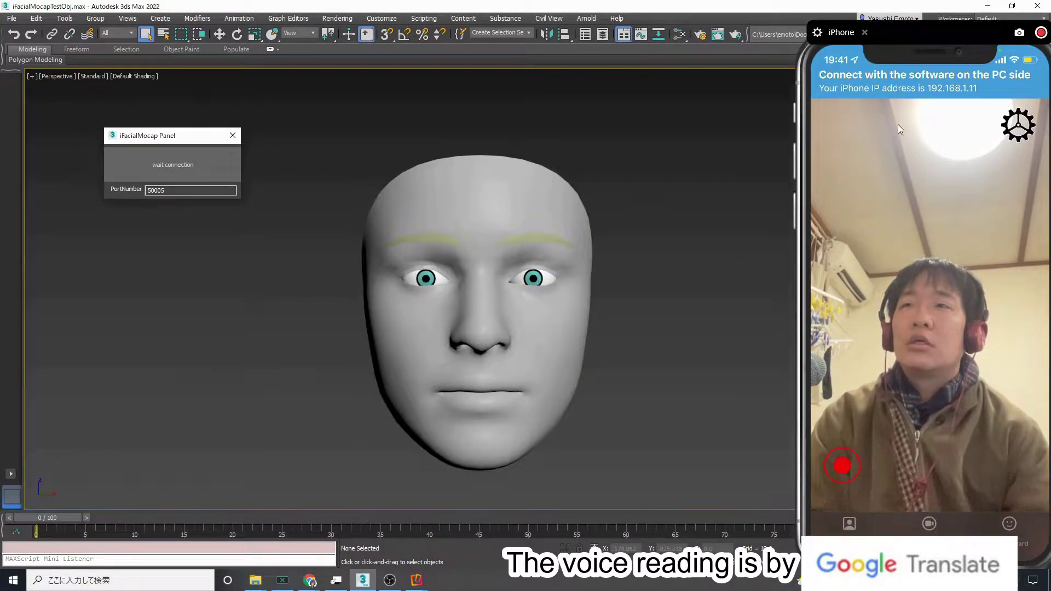
pyautogui.moveTo(938, 40); pyautogui.dragTo(935, 25)
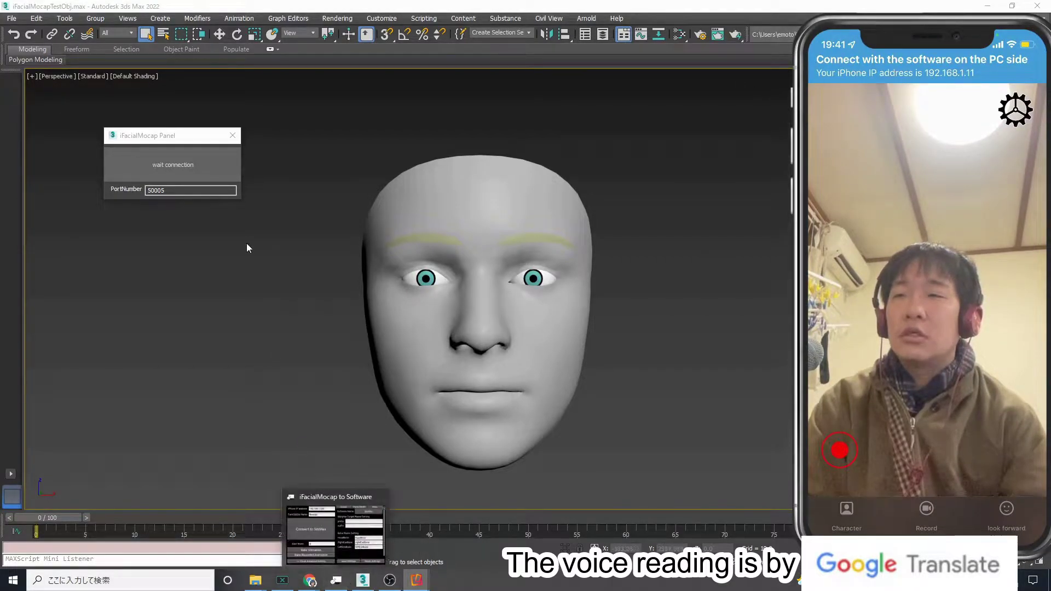
pyautogui.moveTo(160, 139); pyautogui.dragTo(103, 103)
pyautogui.click(153, 168)
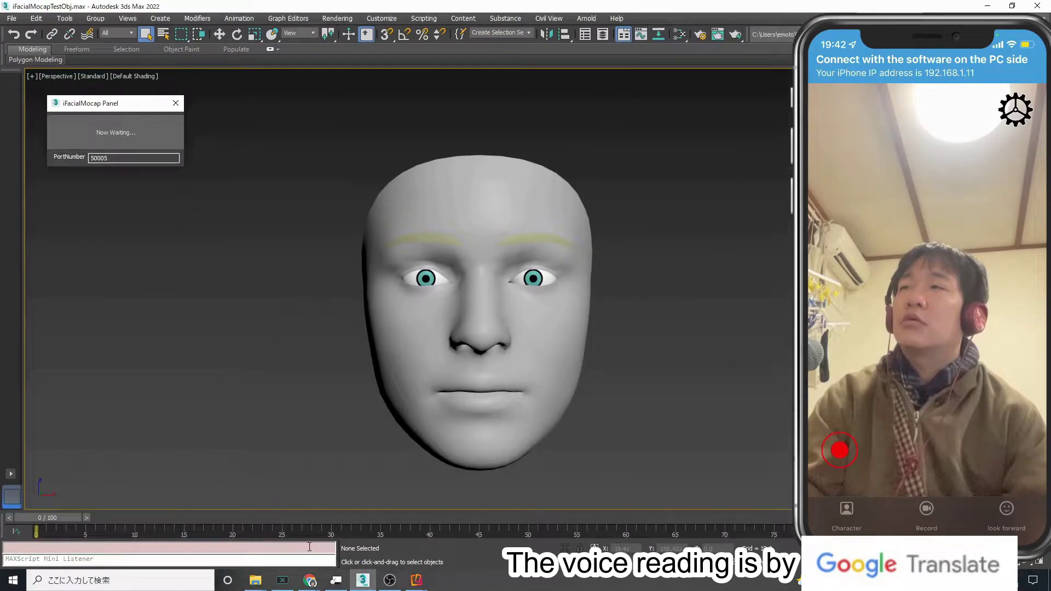
# Collapse advanced settings, change the iPhone IP to 192.168.1.11, and connect to 3dsMax.
pyautogui.click(336, 580)
pyautogui.moveTo(631, 363); pyautogui.dragTo(645, 143)
pyautogui.click(460, 400)
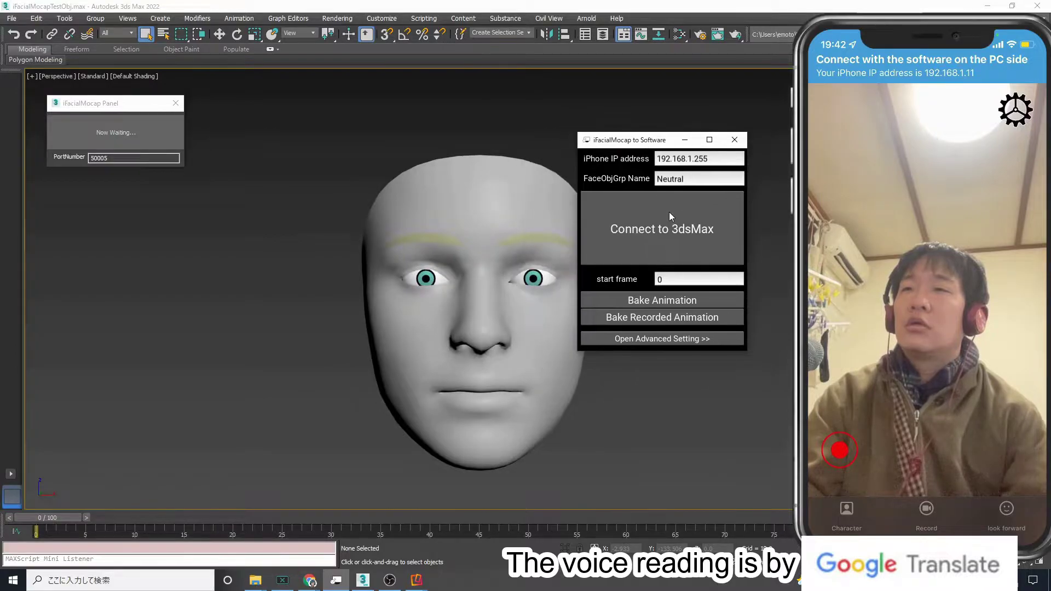
pyautogui.click(693, 162)
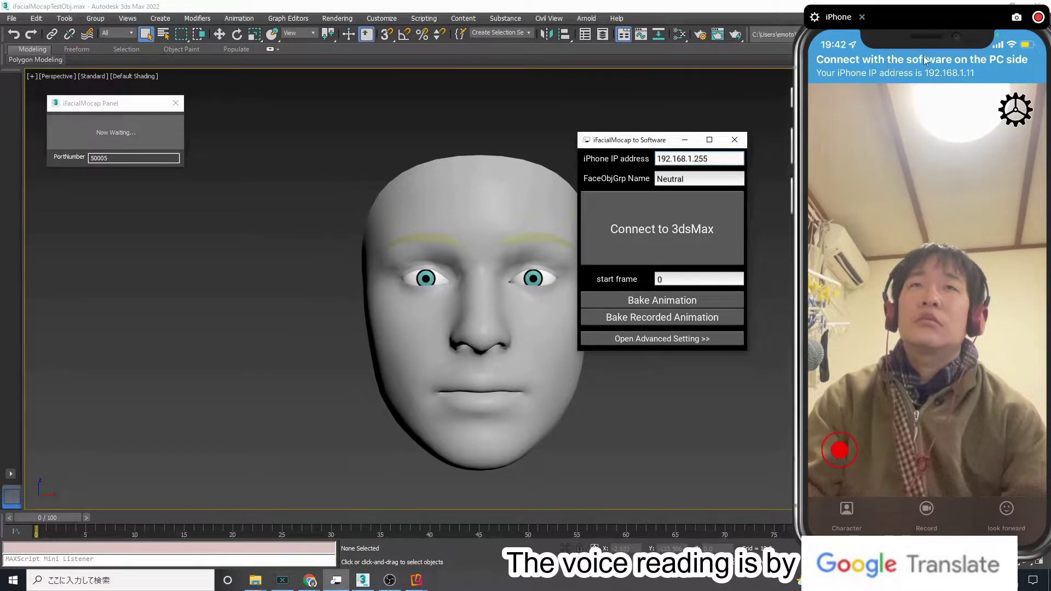
pyautogui.click(694, 160)
pyautogui.doubleClick(707, 166)
pyautogui.click(725, 165)
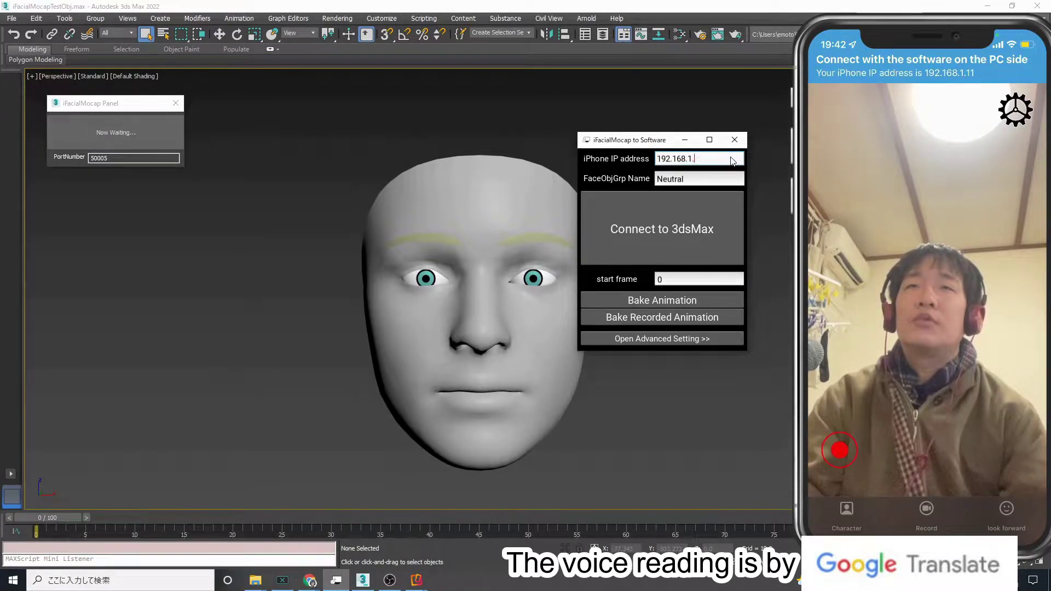
pyautogui.write('11')
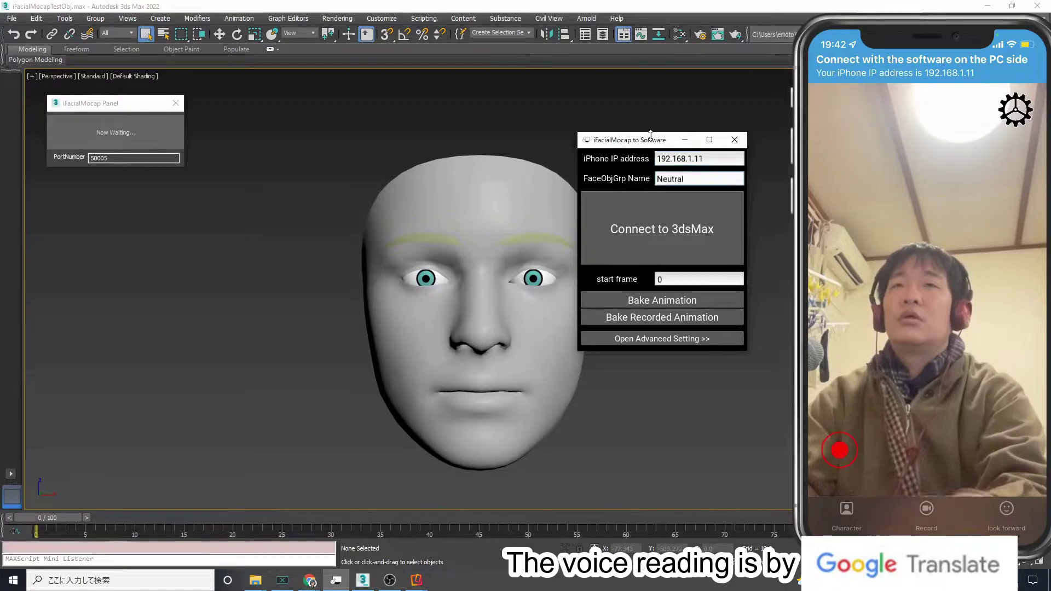
pyautogui.moveTo(651, 144); pyautogui.dragTo(693, 93)
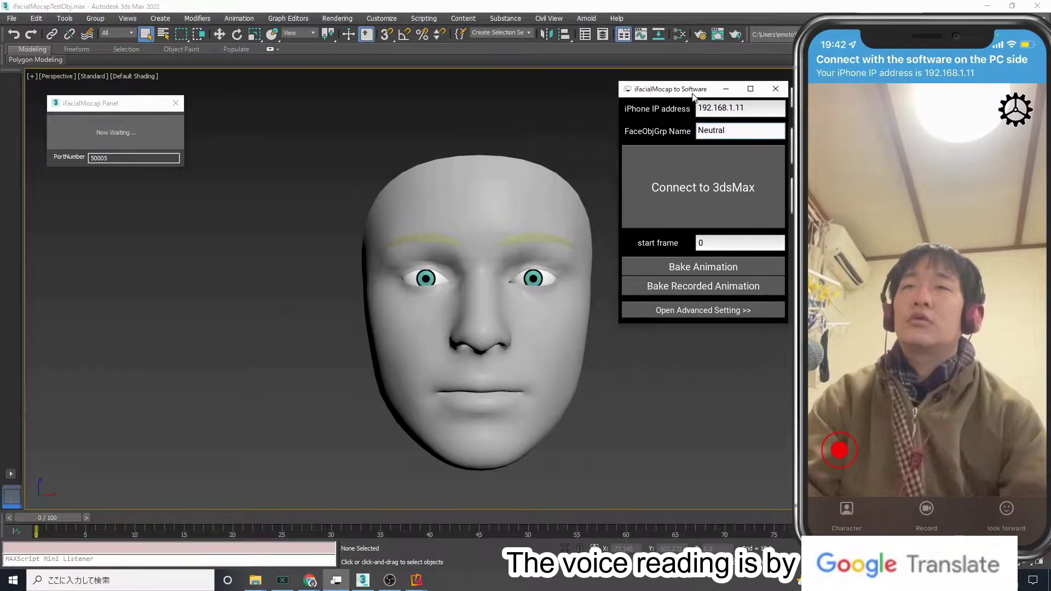
pyautogui.click(730, 204)
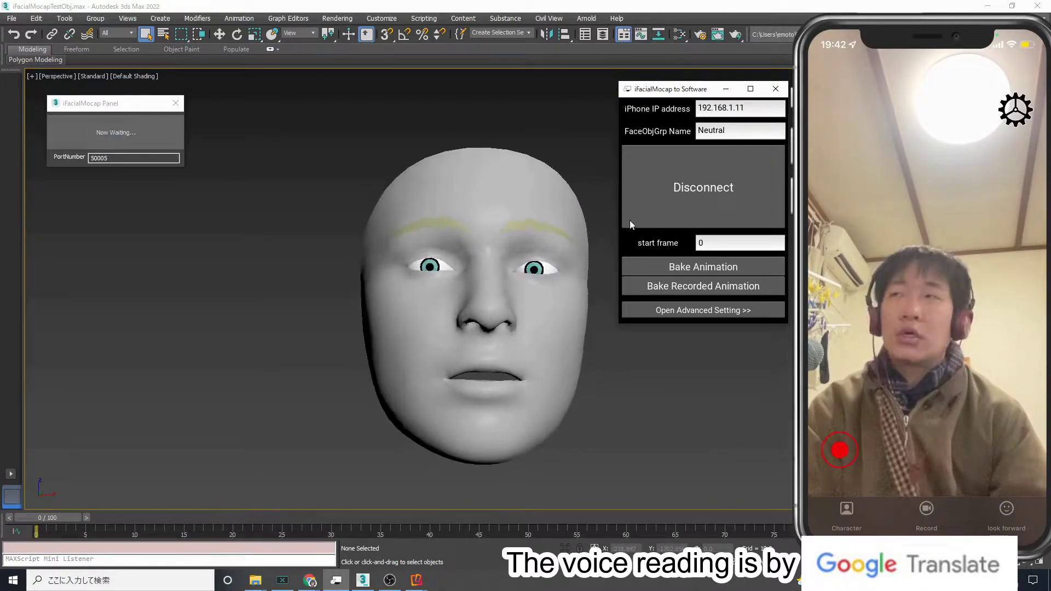
# Disconnect the live face capture from 3ds Max.
pyautogui.moveTo(688, 95); pyautogui.dragTo(688, 103)
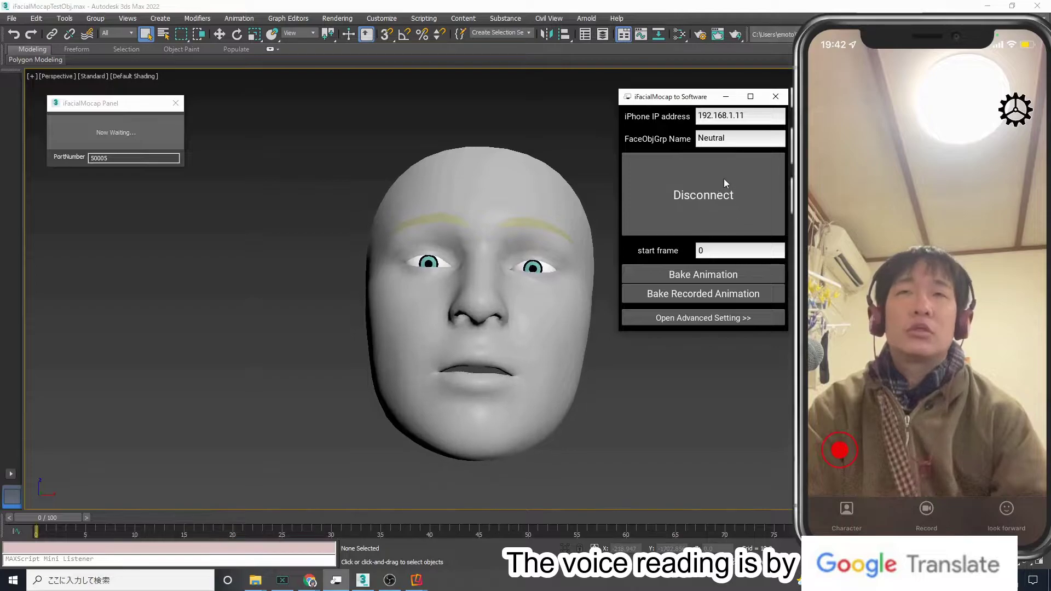
pyautogui.click(710, 207)
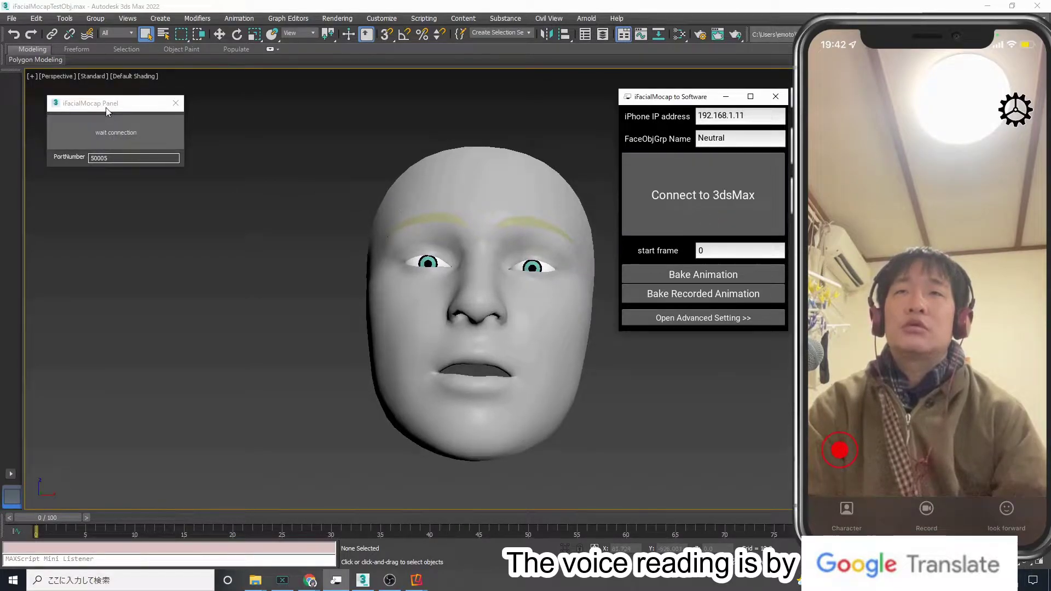
pyautogui.moveTo(109, 106); pyautogui.dragTo(132, 125)
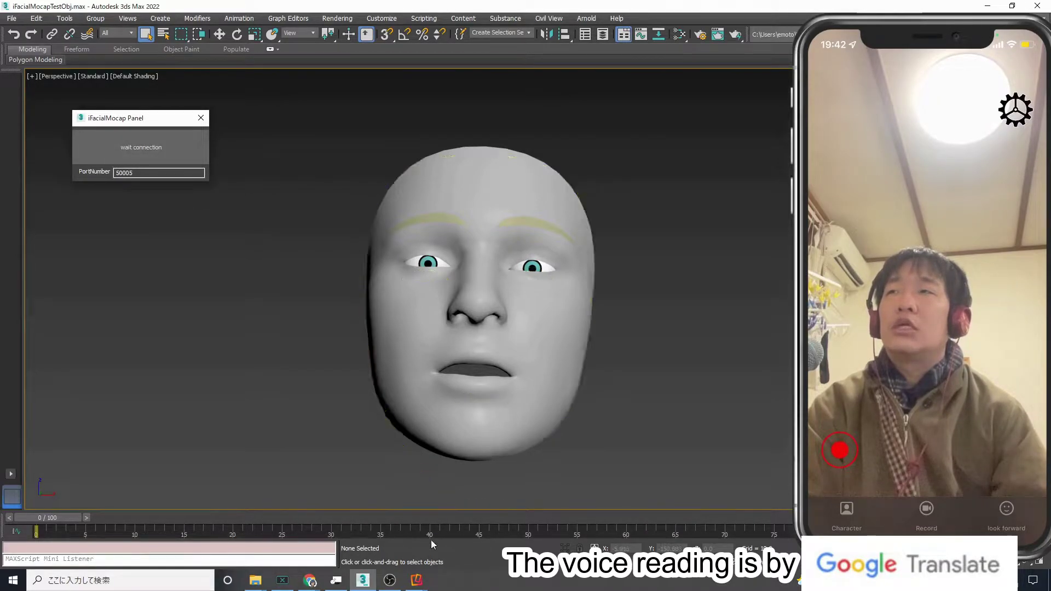
# Switch the phone app to its Record view.
pyautogui.click(339, 584)
pyautogui.moveTo(670, 103); pyautogui.dragTo(679, 88)
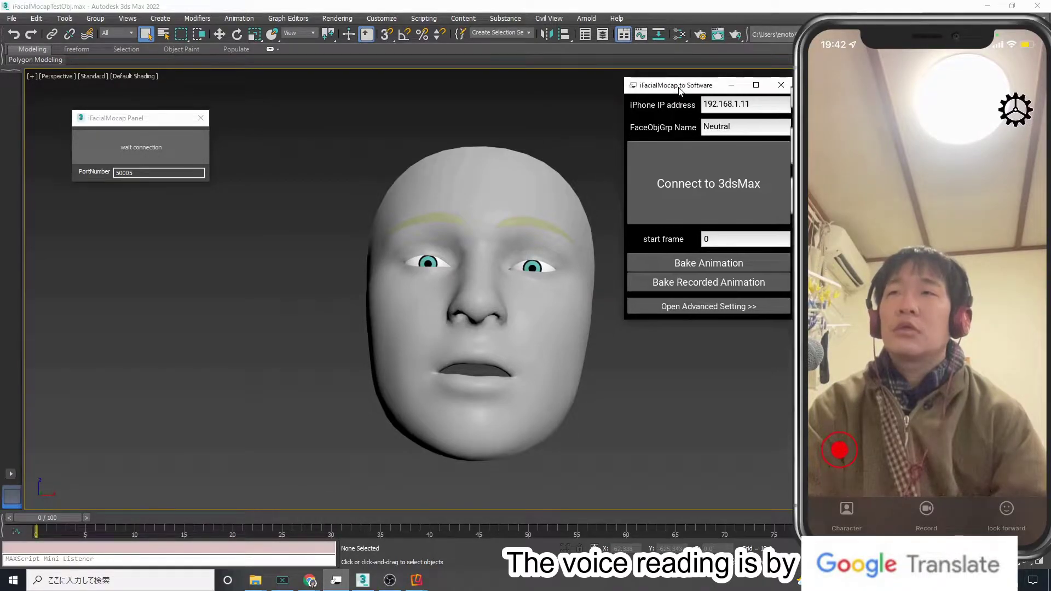
pyautogui.click(657, 195)
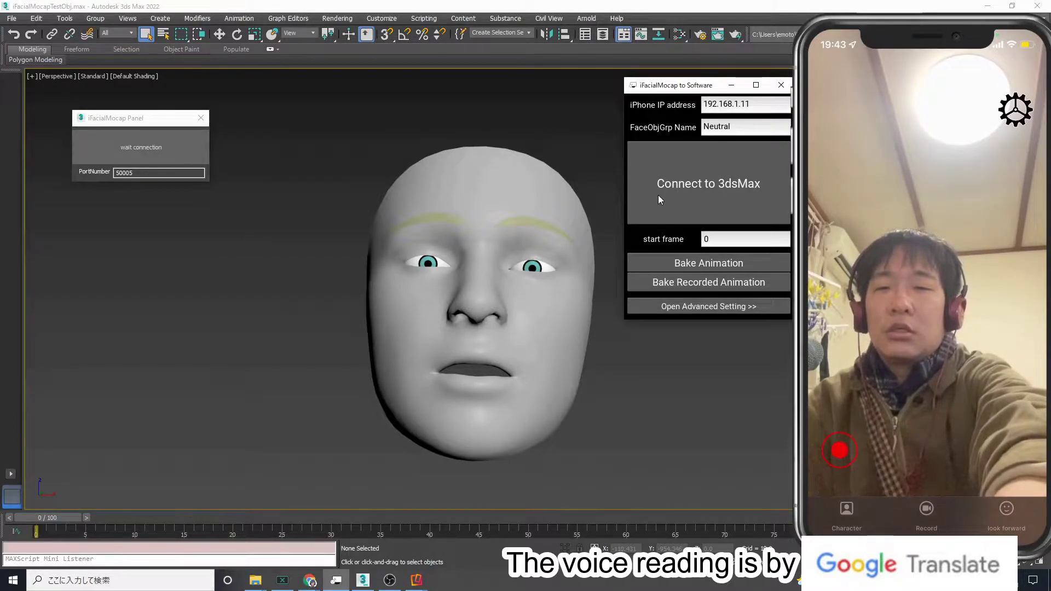
pyautogui.moveTo(150, 124); pyautogui.dragTo(115, 92)
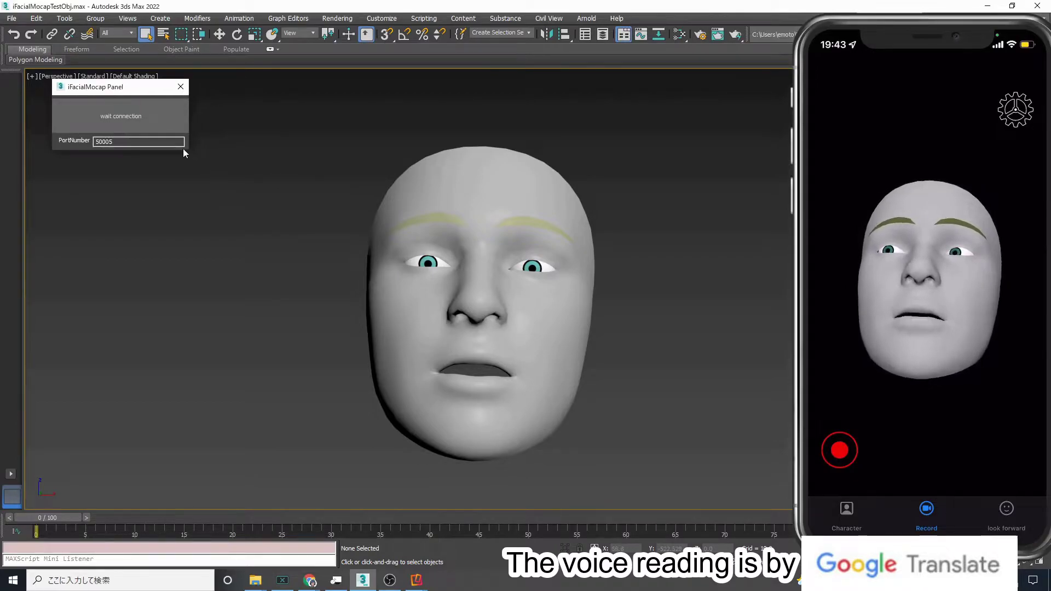
# Wait for a connection again and bake the phone recording onto the face across frames 0–100.
pyautogui.click(141, 122)
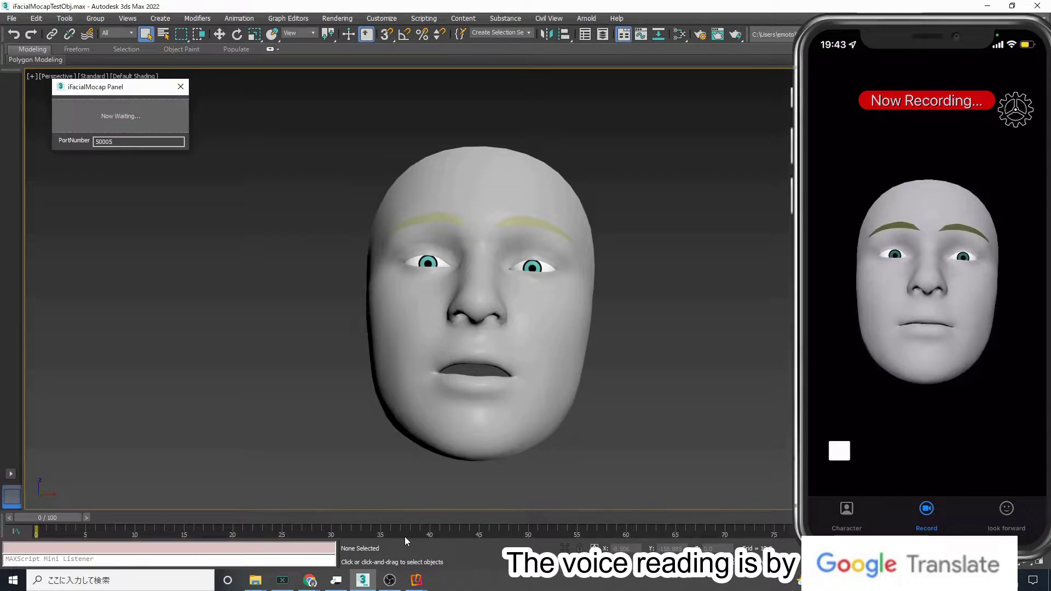
pyautogui.click(335, 580)
pyautogui.moveTo(705, 90); pyautogui.dragTo(643, 100)
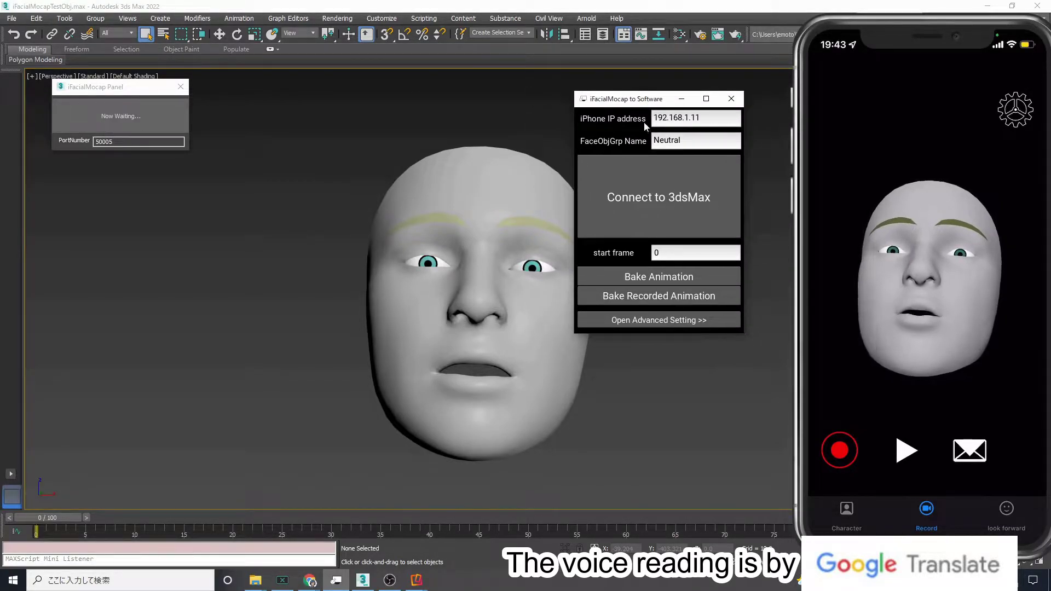
pyautogui.click(672, 296)
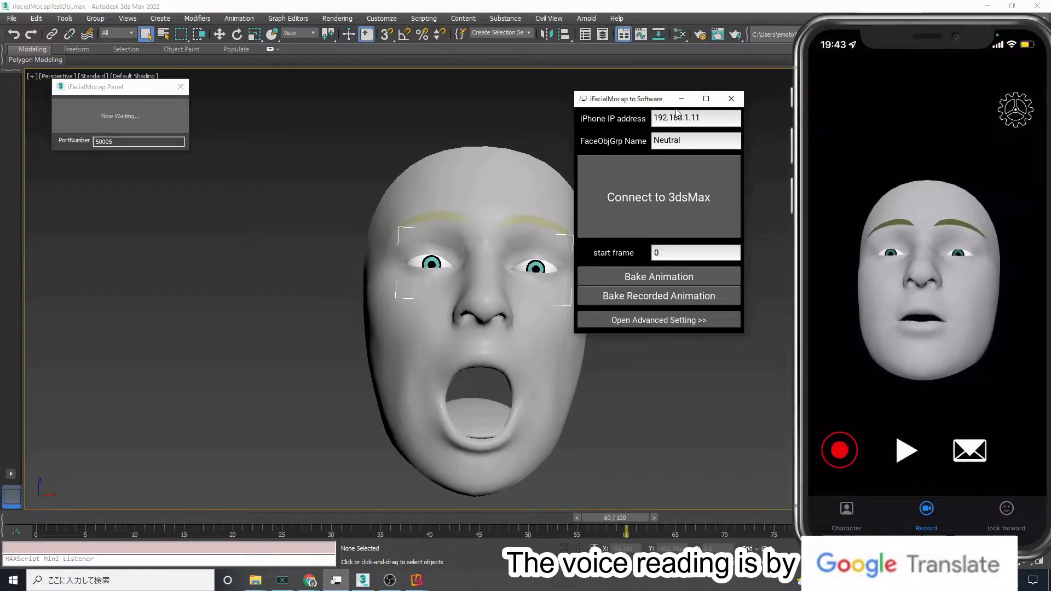
# Move the iFacialMocap window aside and slide the phone mirror window off screen.
pyautogui.moveTo(670, 106); pyautogui.dragTo(767, 59)
pyautogui.moveTo(852, 57)
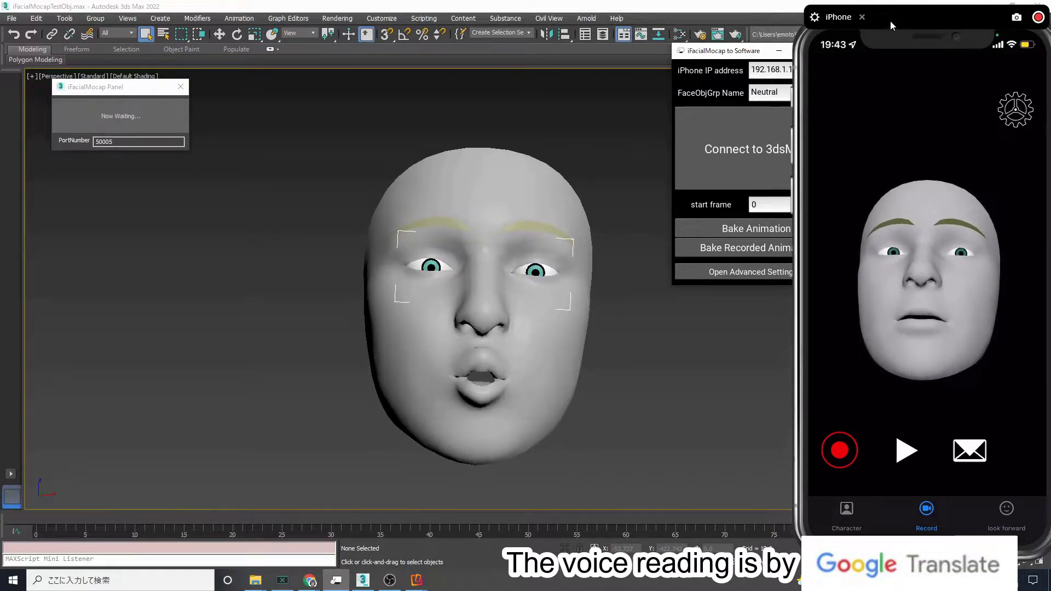
pyautogui.moveTo(890, 21); pyautogui.dragTo(1048, 22)
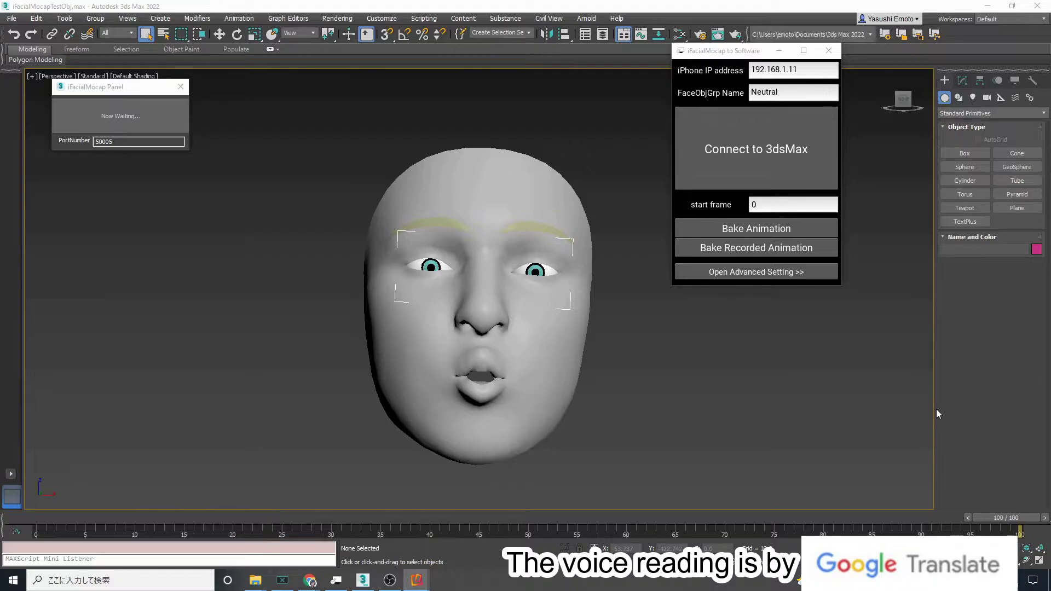
# Close the iFacialMocap to Software window, scrub the baked animation to frame 8, and orbit the face.
pyautogui.hotkey('alt', 'Tab')
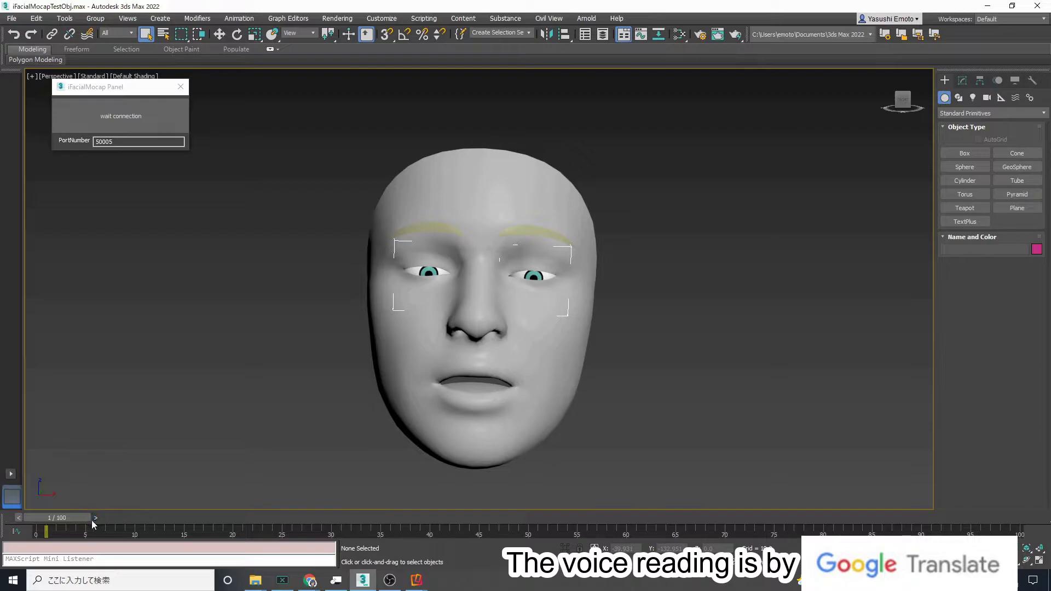
pyautogui.moveTo(94, 519); pyautogui.dragTo(55, 487)
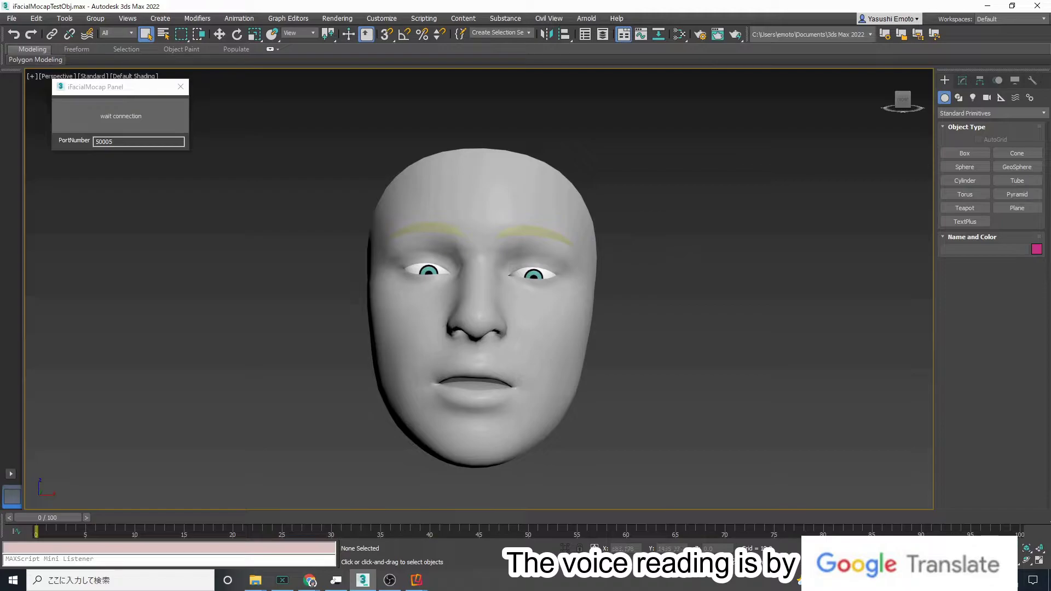
pyautogui.click(416, 580)
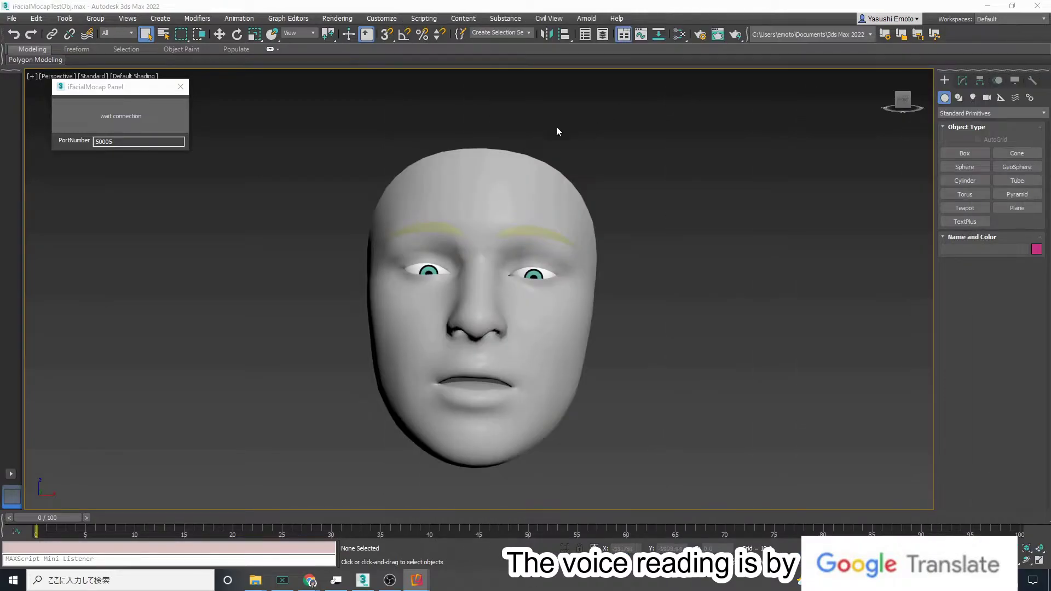
pyautogui.click(669, 264)
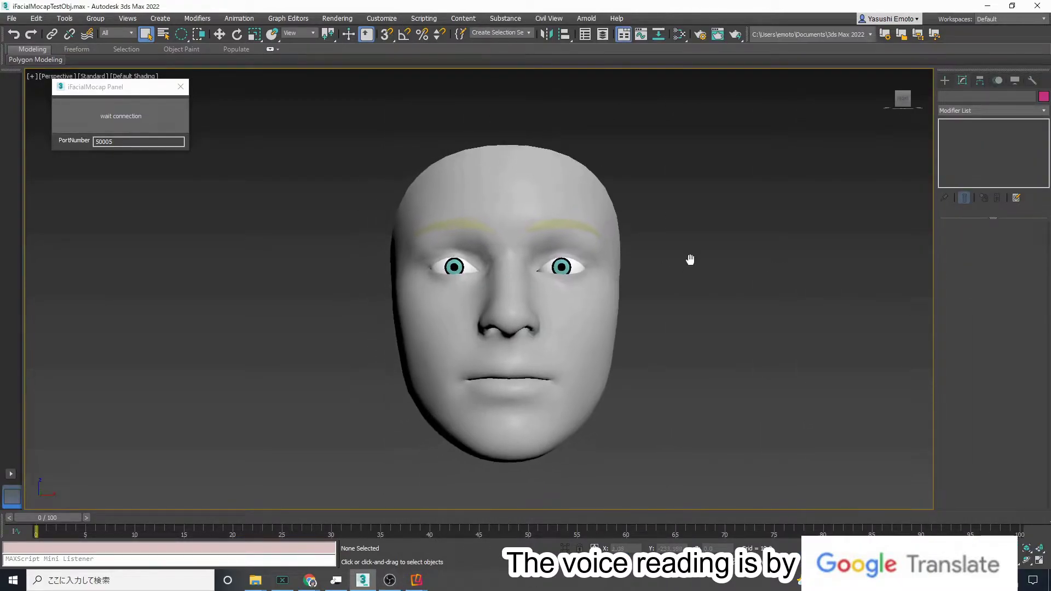
pyautogui.keyDown('alt'); pyautogui.moveTo(697, 258); pyautogui.dragTo(633, 294, button='middle'); pyautogui.keyUp('alt')
# Set the panel back to wait connection and open the Scene Explorer below it.
pyautogui.click(159, 116)
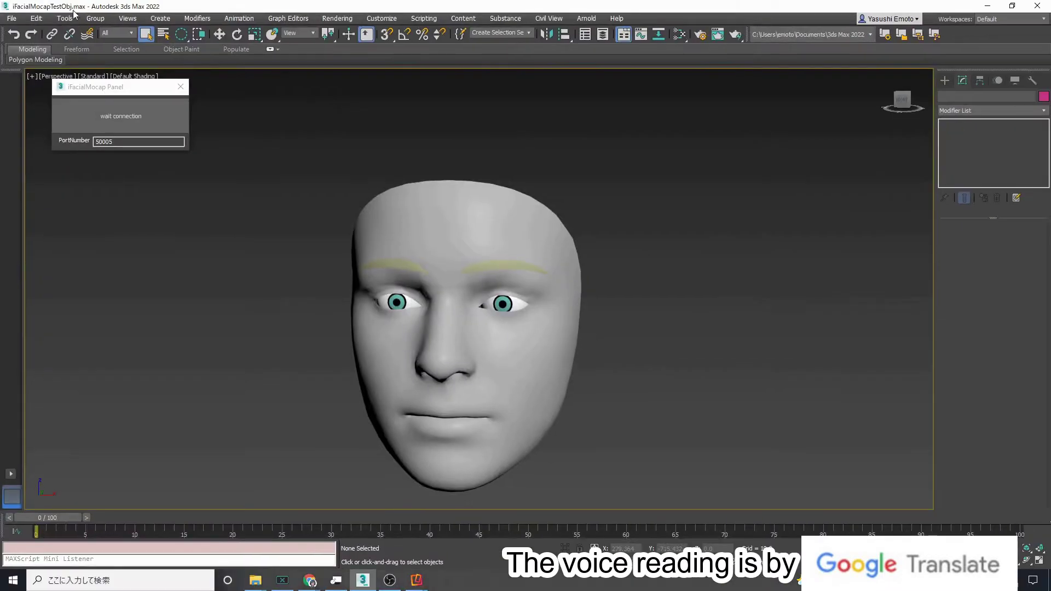
pyautogui.click(75, 16)
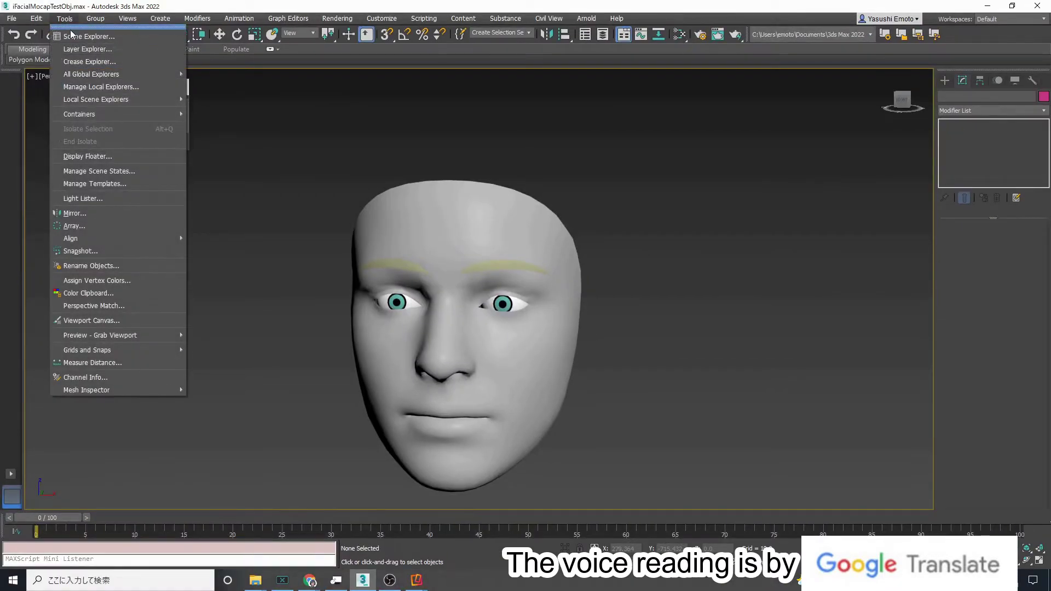
pyautogui.click(90, 37)
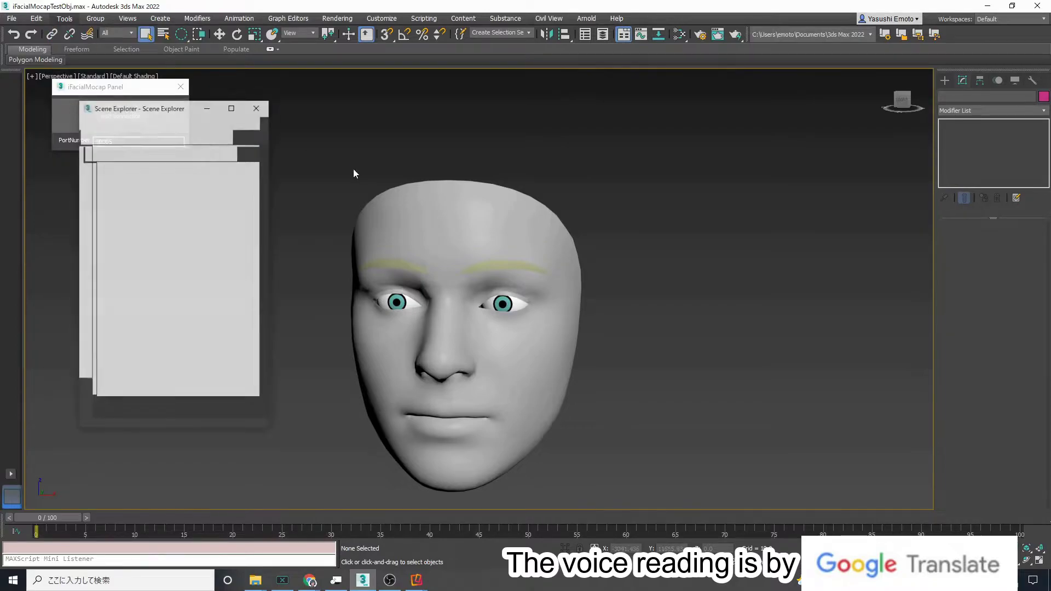
pyautogui.moveTo(179, 114); pyautogui.dragTo(210, 184)
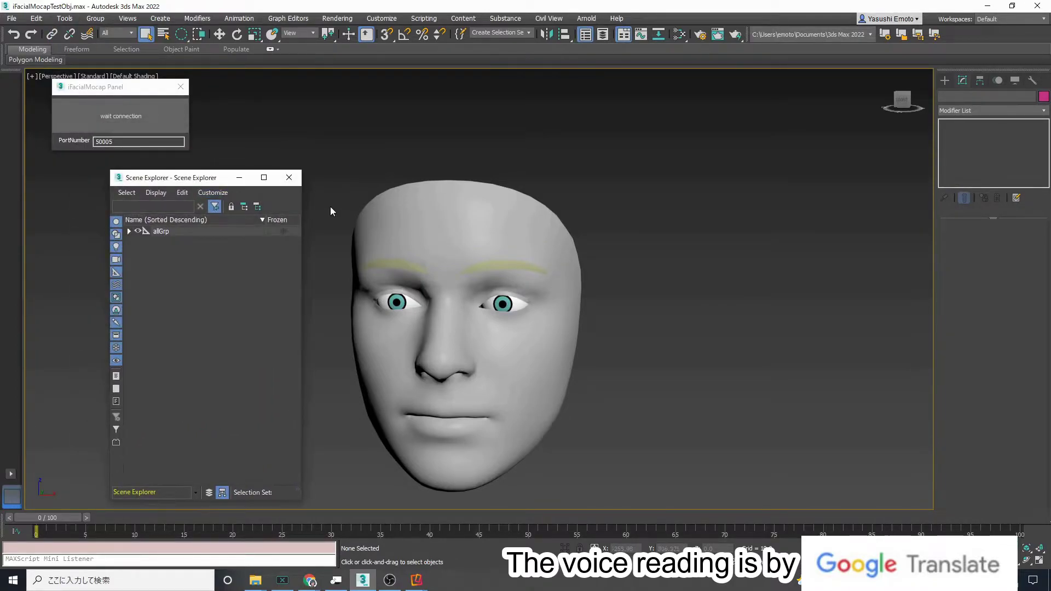
# Expand allGrp in the Scene Explorer and select the Neutral face mesh.
pyautogui.click(129, 231)
pyautogui.click(139, 242)
pyautogui.click(139, 241)
pyautogui.click(502, 216)
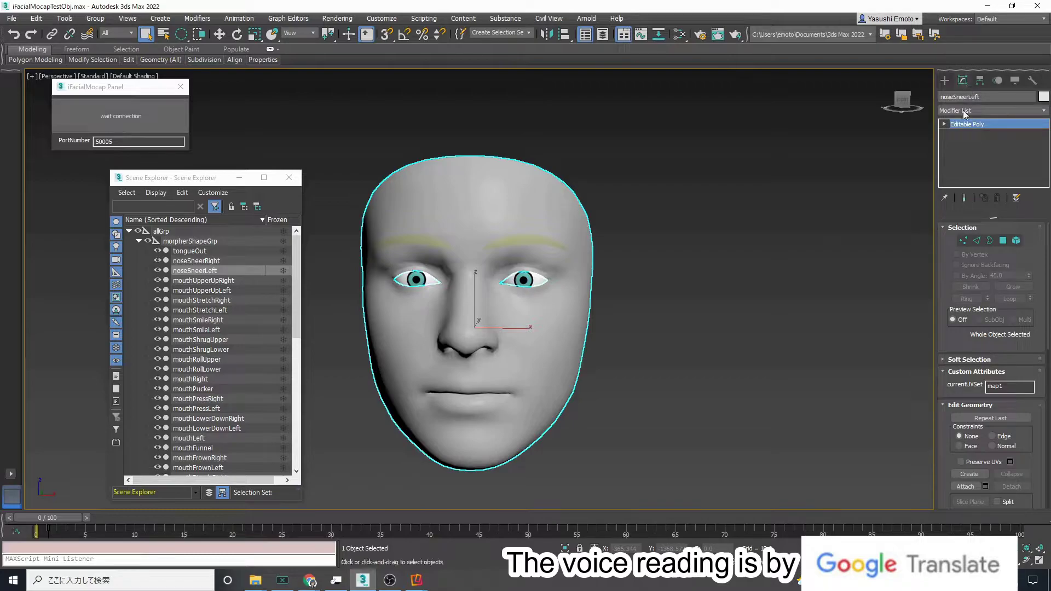
pyautogui.click(943, 125)
pyautogui.click(944, 124)
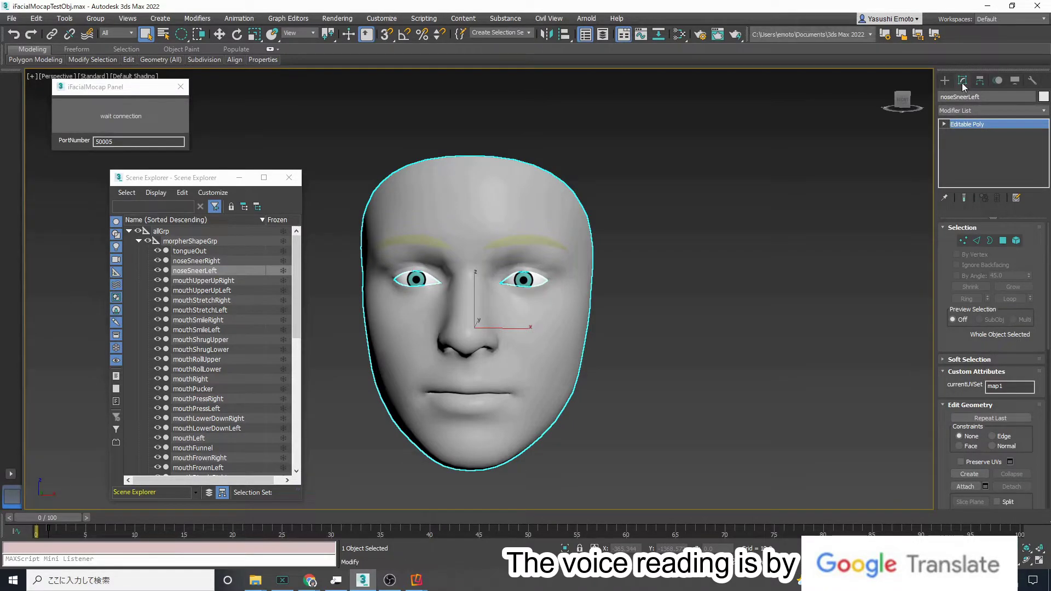
pyautogui.click(520, 205)
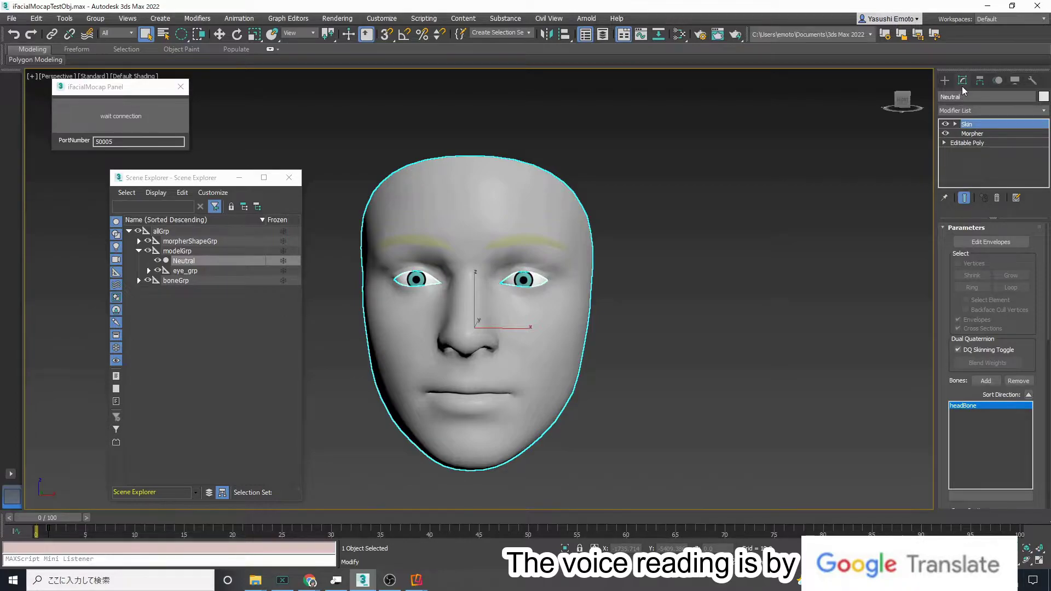
pyautogui.click(972, 134)
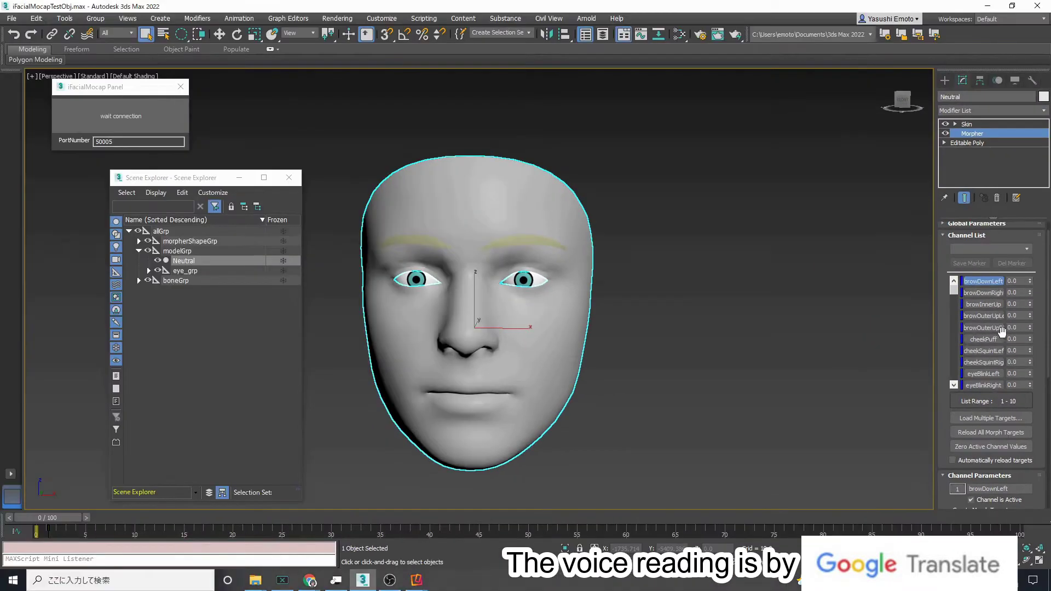
pyautogui.scroll(-3, 996, 330)
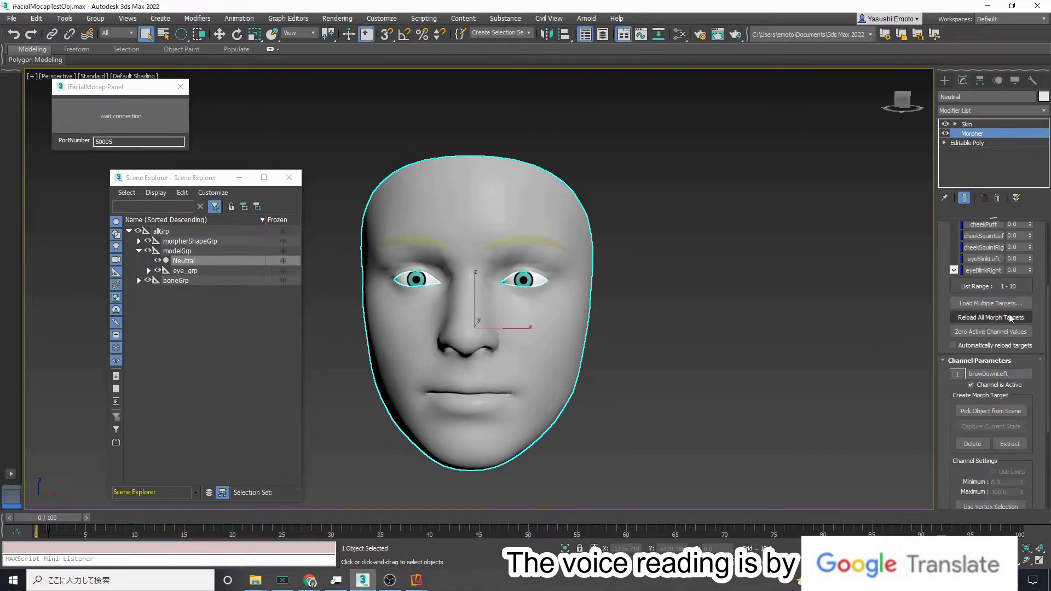
pyautogui.scroll(3, 996, 329)
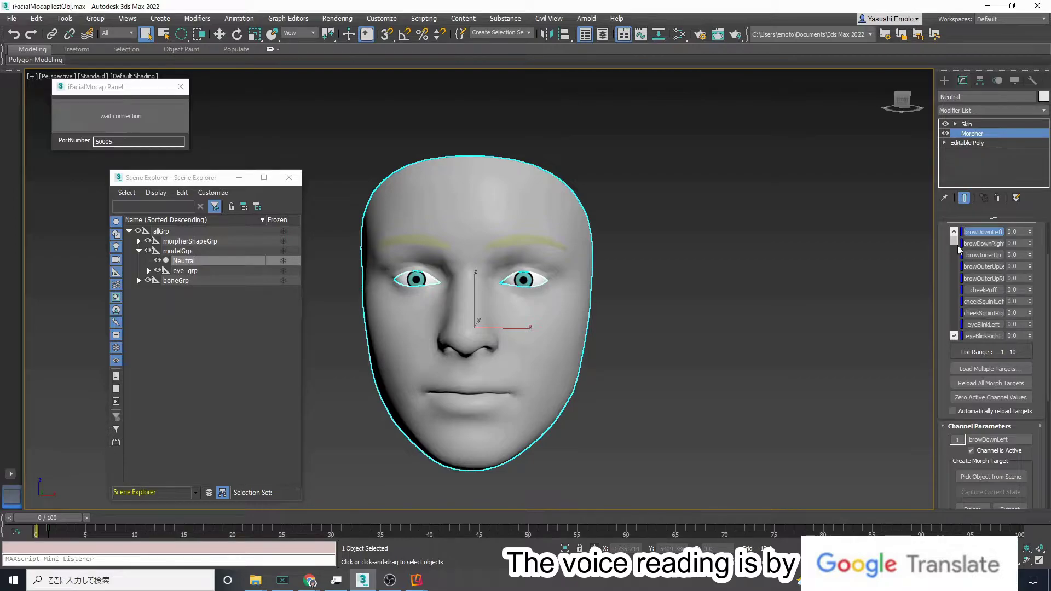
pyautogui.click(1011, 232)
pyautogui.write('100')
pyautogui.press('Return')
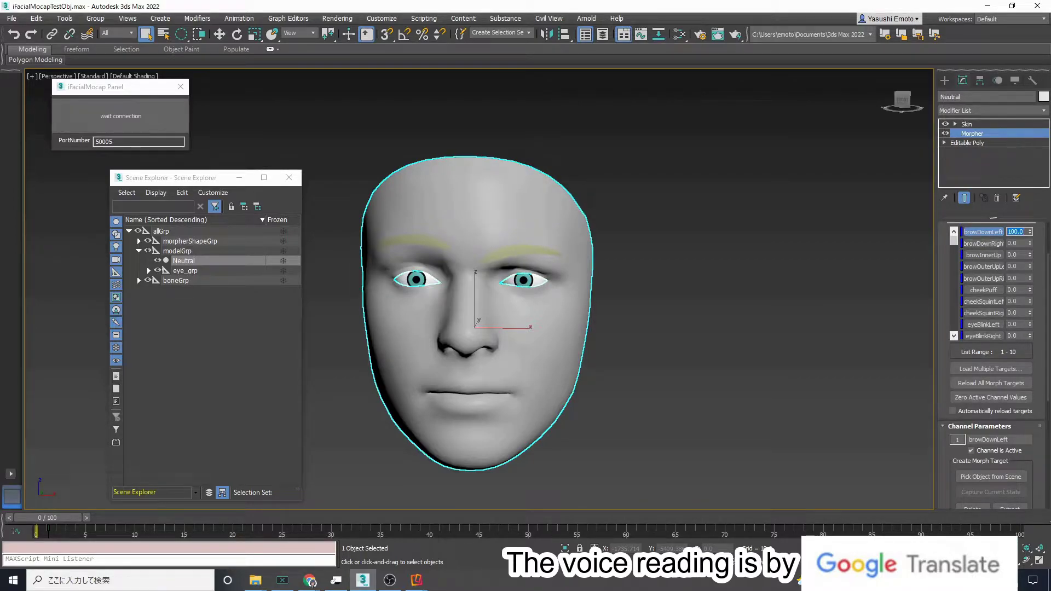
pyautogui.write('0')
pyautogui.press('Return')
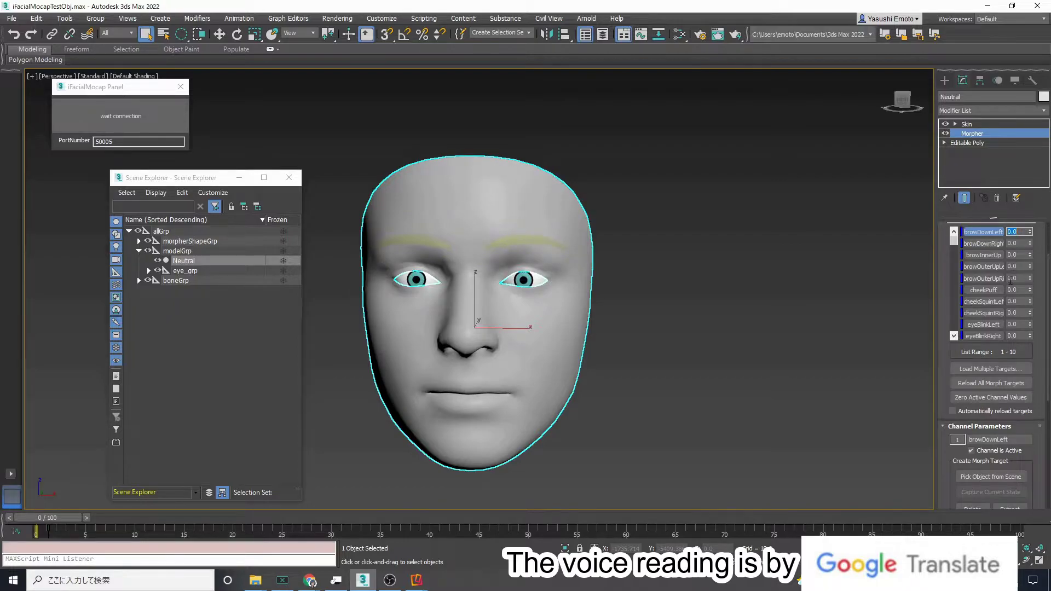
pyautogui.write('100')
pyautogui.press('Return')
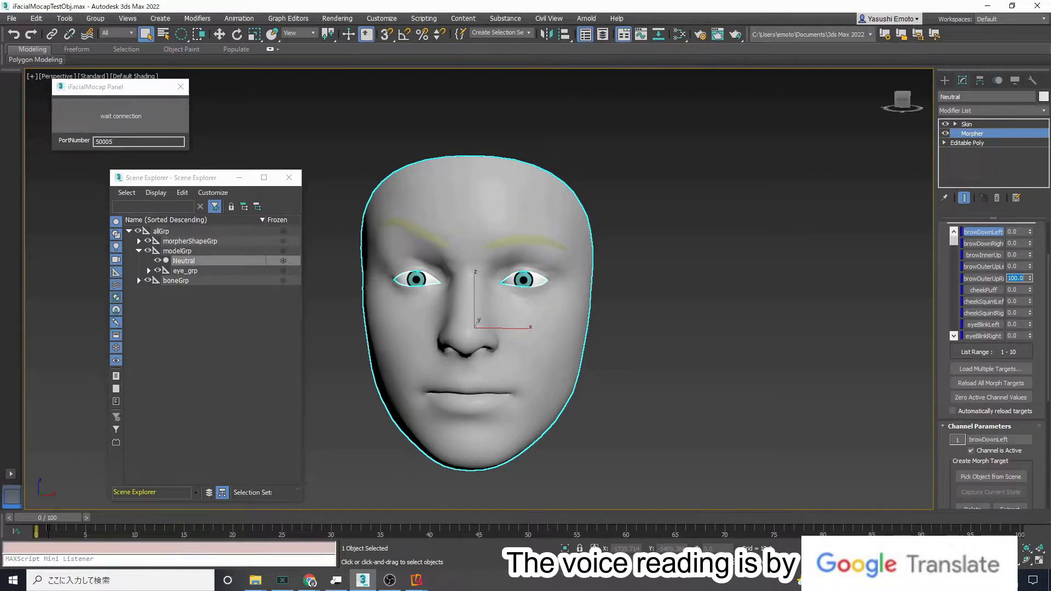
pyautogui.write('0')
pyautogui.press('Return')
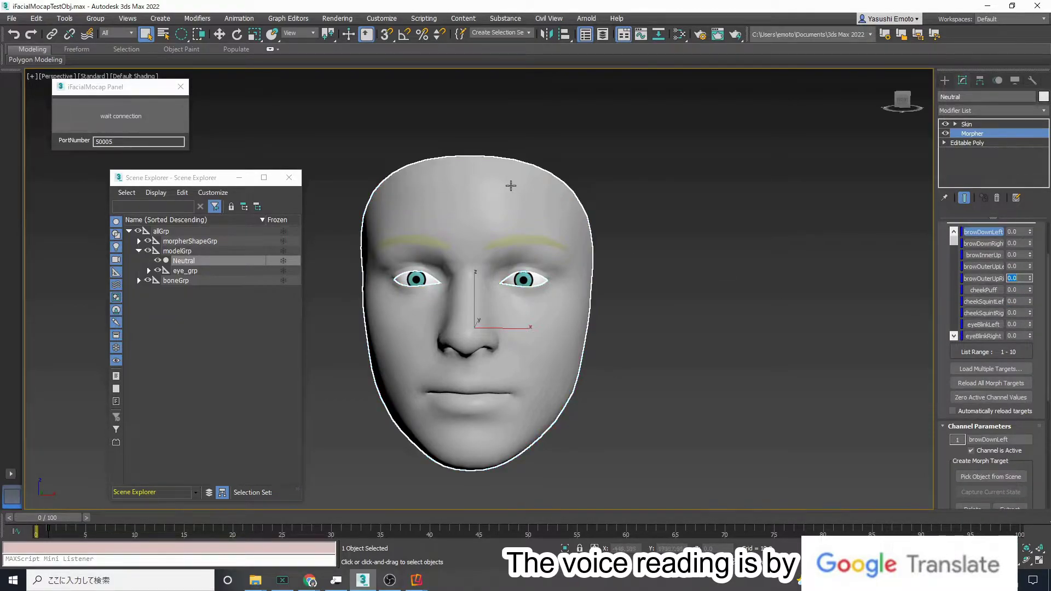
# Recentre the face and tidy the Scene Explorer and iFacialMocap Panel positions.
pyautogui.moveTo(618, 216); pyautogui.dragTo(690, 196, button='middle')
pyautogui.scroll(2, 703, 201)
pyautogui.moveTo(177, 180); pyautogui.dragTo(115, 164)
pyautogui.moveTo(117, 91); pyautogui.dragTo(125, 91)
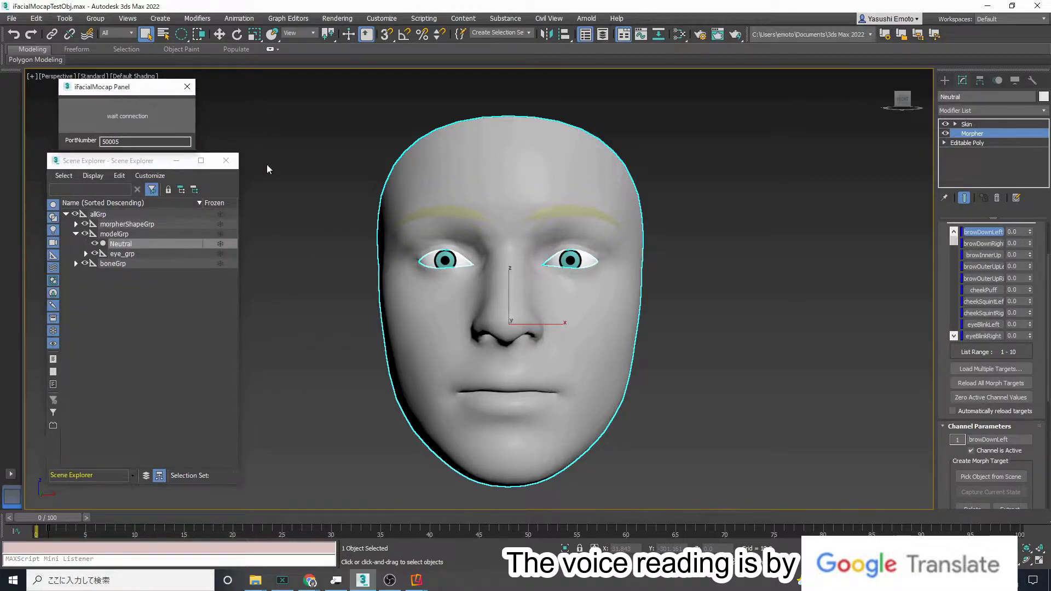
pyautogui.keyDown('alt'); pyautogui.moveTo(637, 219); pyautogui.dragTo(615, 216, button='middle'); pyautogui.keyUp('alt')
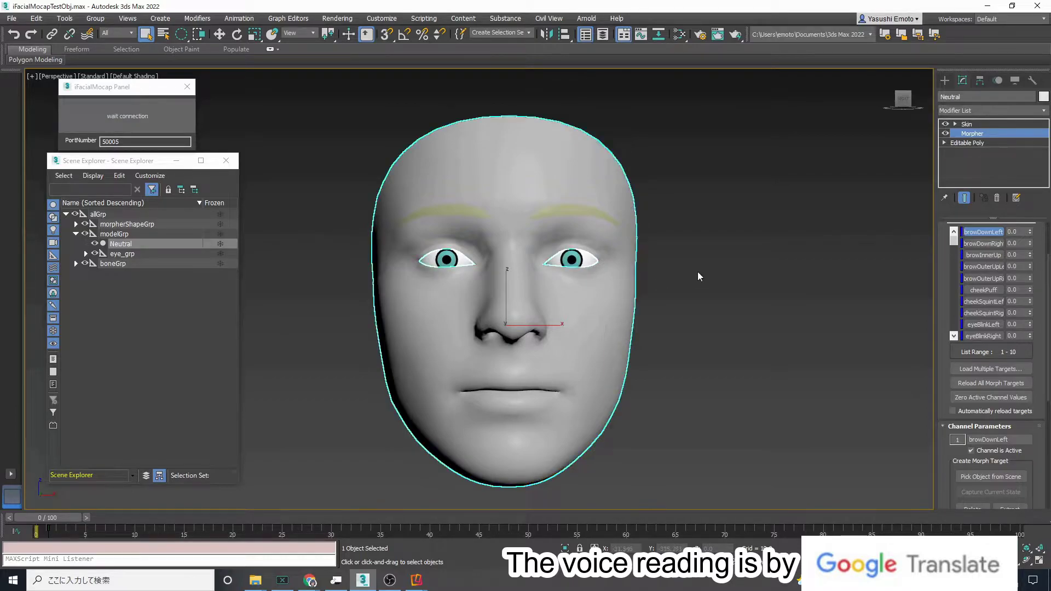
# Start a new empty scene with New All, discarding changes to the face file.
pyautogui.moveTo(700, 270)
pyautogui.keyDown('alt'); pyautogui.mouseDown(button='middle')
pyautogui.moveTo(664, 284)
pyautogui.moveTo(706, 267)
pyautogui.mouseUp(button='middle'); pyautogui.keyUp('alt')
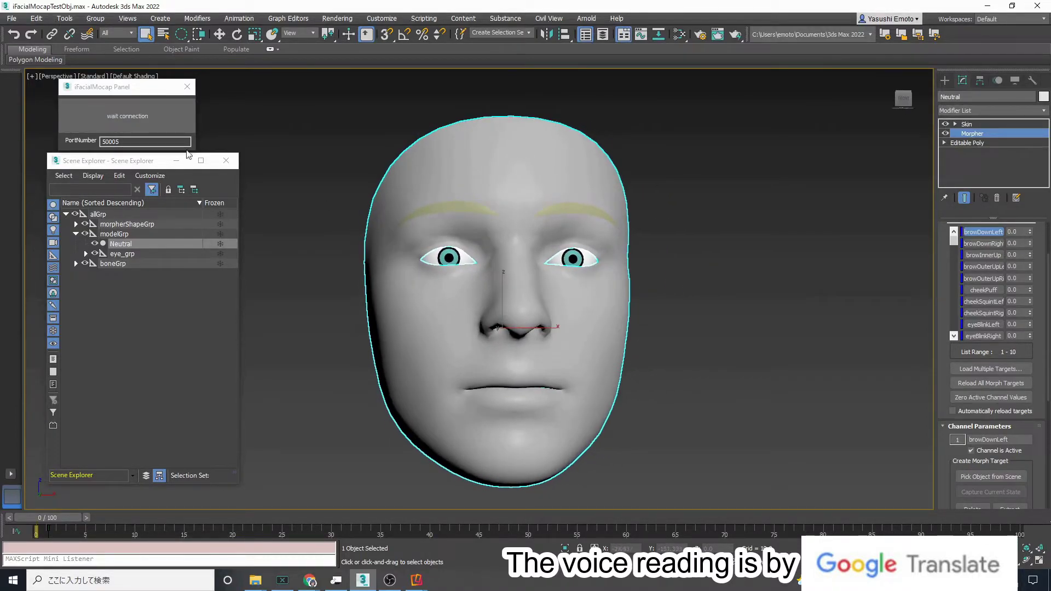
pyautogui.click(11, 18)
pyautogui.moveTo(103, 37)
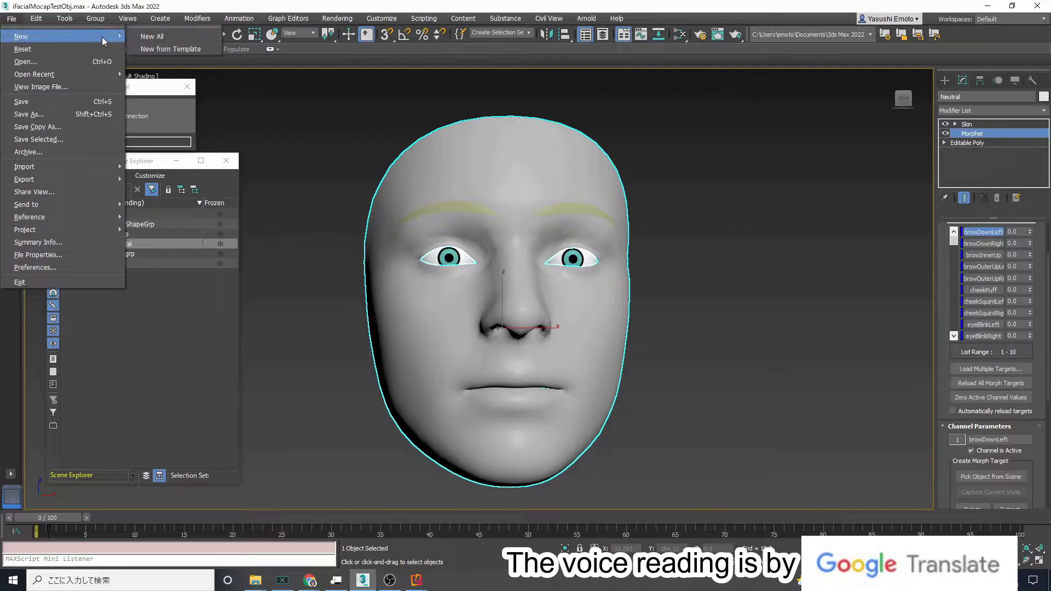
pyautogui.click(150, 37)
pyautogui.click(528, 308)
# Draw a pink standard-primitive box, Box001, on the ground grid.
pyautogui.click(161, 18)
pyautogui.click(263, 36)
pyautogui.click(160, 18)
pyautogui.moveTo(361, 283); pyautogui.dragTo(447, 312)
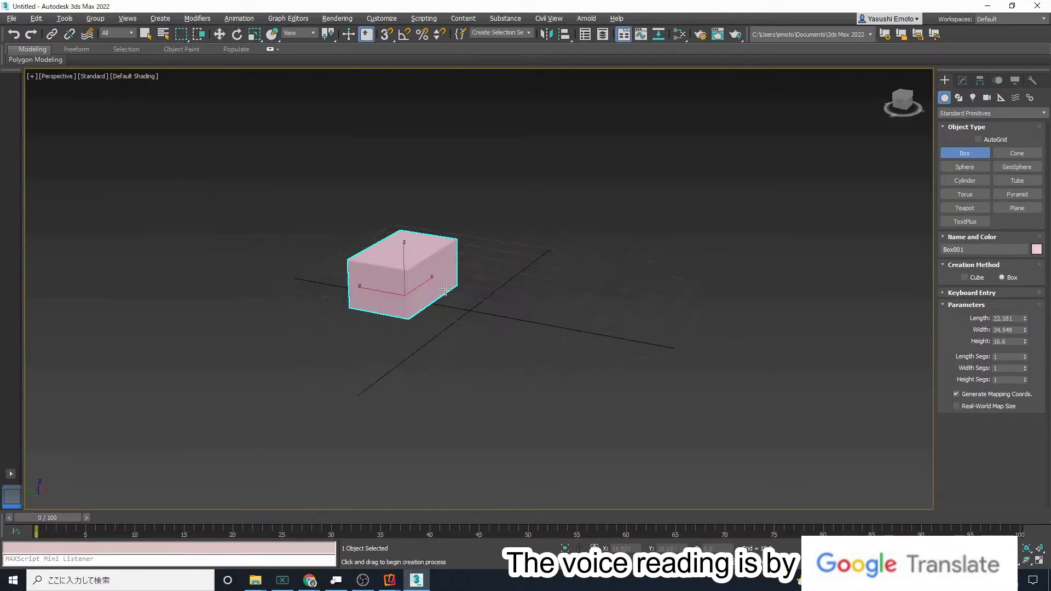
pyautogui.click(416, 282)
pyautogui.hotkey('ctrl', 'c')
pyautogui.hotkey('ctrl', 'v')
pyautogui.press('Escape')
# Copy the box as Box002 and place it to the right of the original.
pyautogui.click(406, 297)
pyautogui.hotkey('ctrl', 'v')
pyautogui.press('Return')
pyautogui.moveTo(434, 294); pyautogui.dragTo(551, 305)
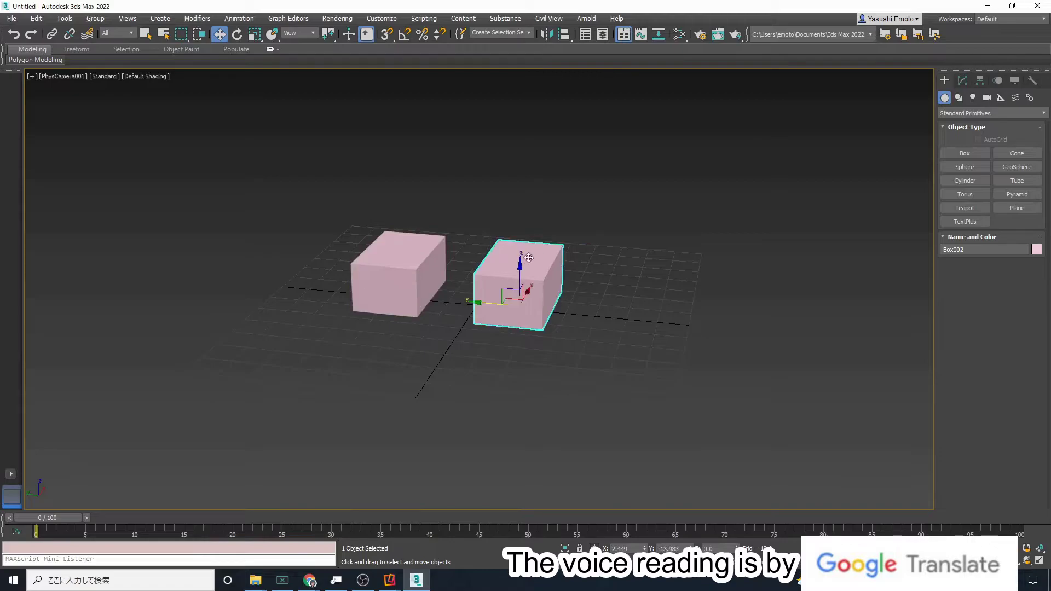
pyautogui.click(962, 81)
pyautogui.click(990, 109)
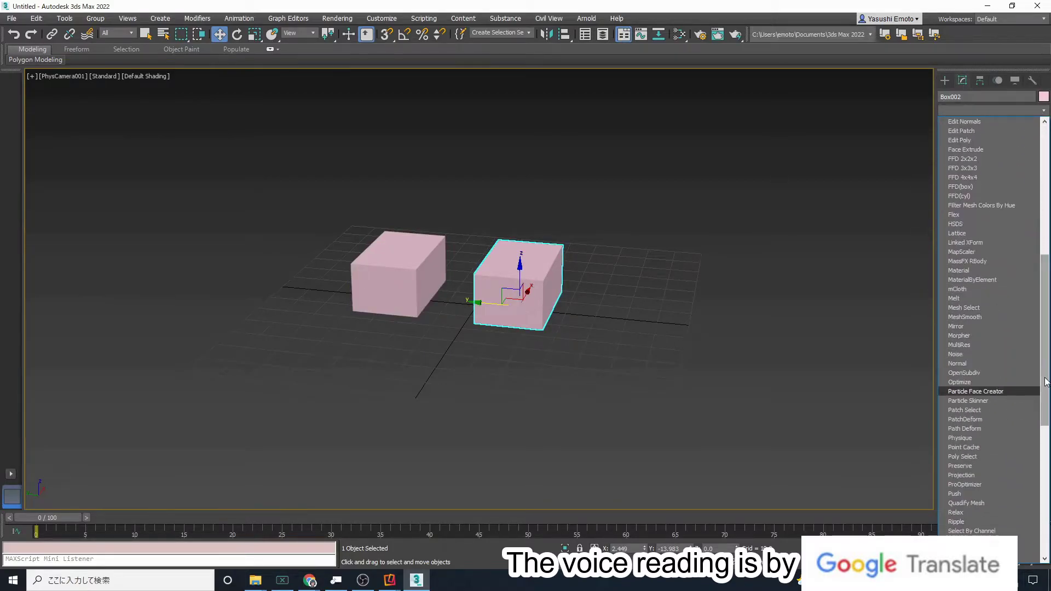
# Add Edit Poly to Box002 and raise its top vertices to make it tall.
pyautogui.click(965, 296)
pyautogui.press('1')
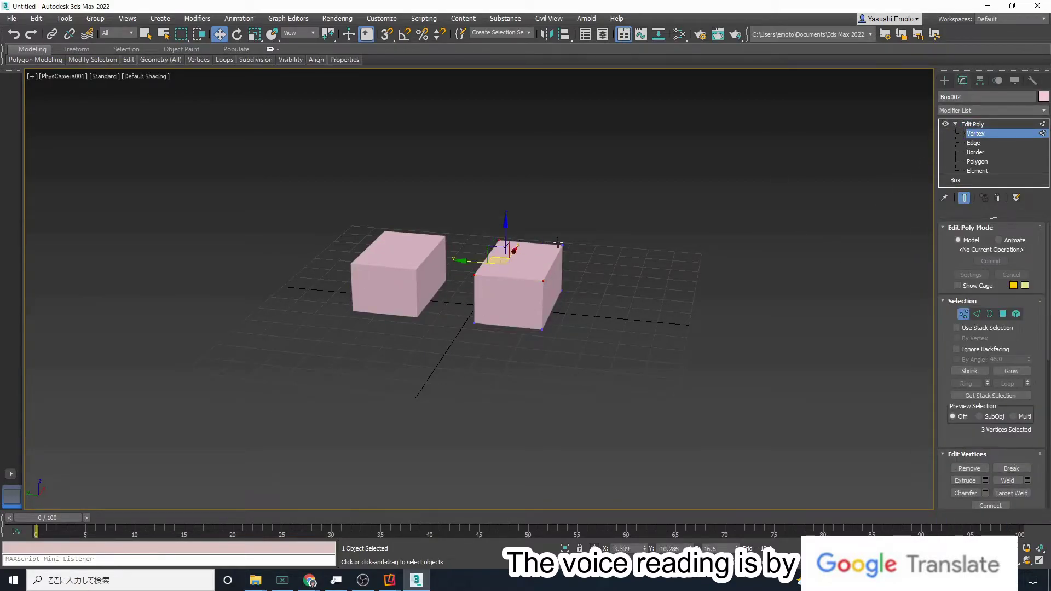
pyautogui.moveTo(533, 235); pyautogui.dragTo(541, 199)
pyautogui.click(540, 197)
pyautogui.rightClick(540, 193)
pyautogui.click(971, 125)
# Rename the tall box to jawOpen.
pyautogui.click(970, 96)
pyautogui.write('jawOpen')
pyautogui.press('Return')
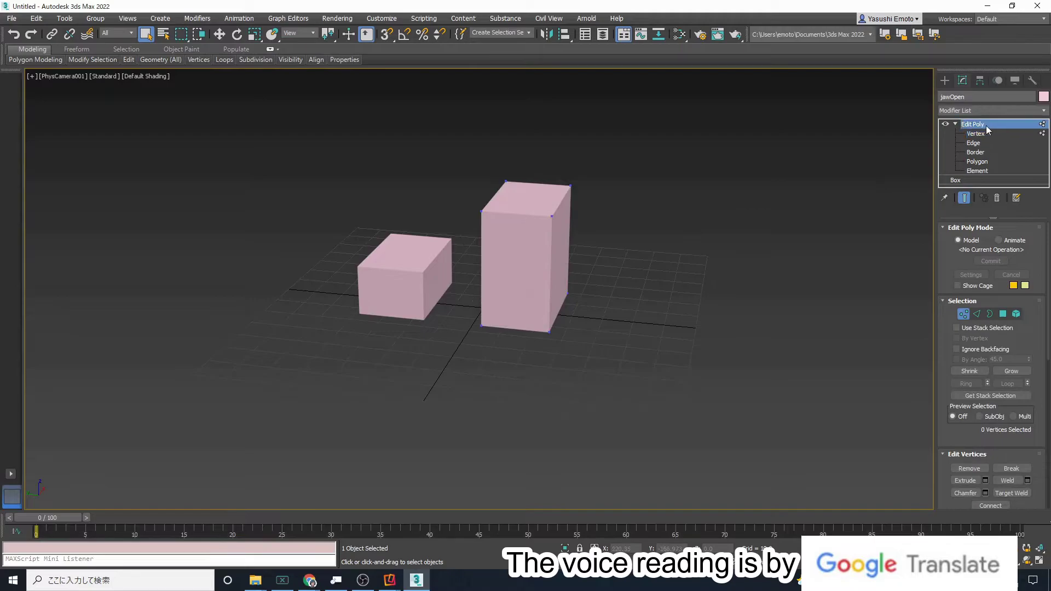
# Add a Morpher modifier to the small box Box001.
pyautogui.click(405, 276)
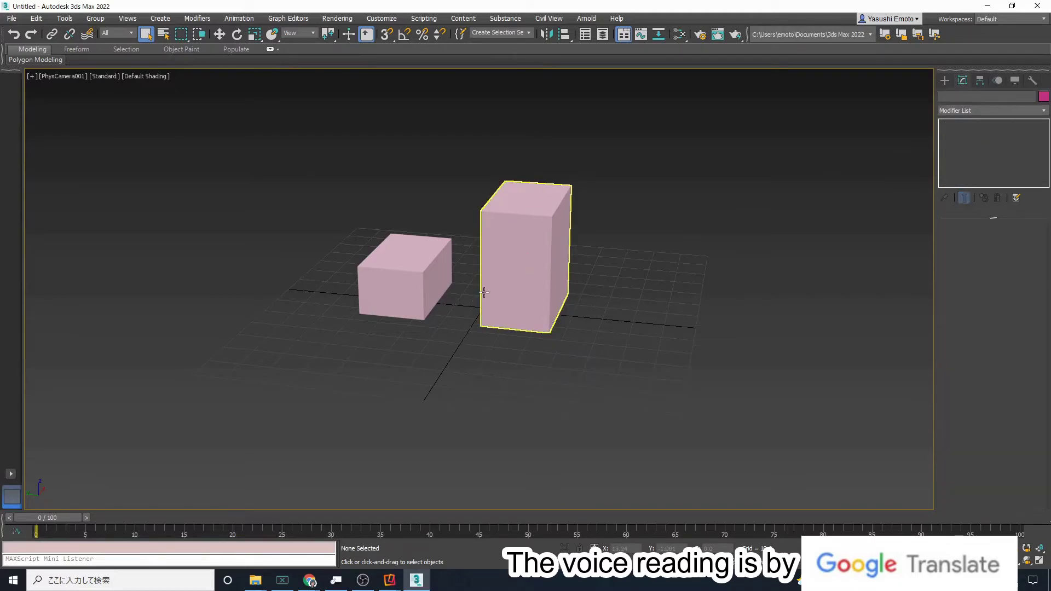
pyautogui.click(1013, 110)
pyautogui.scroll(-5, 1001, 383)
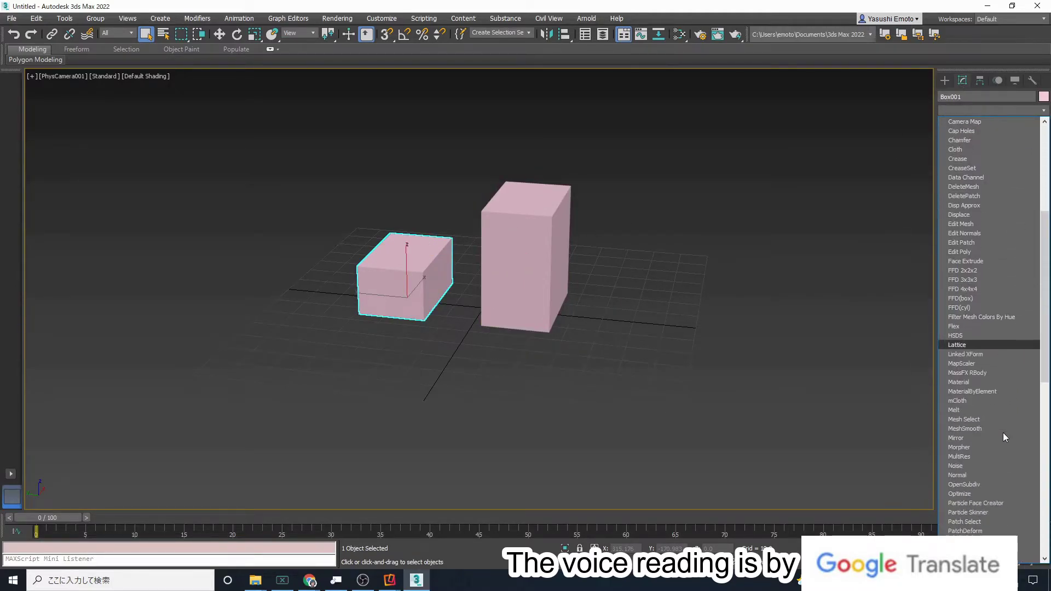
pyautogui.scroll(-10, 1016, 439)
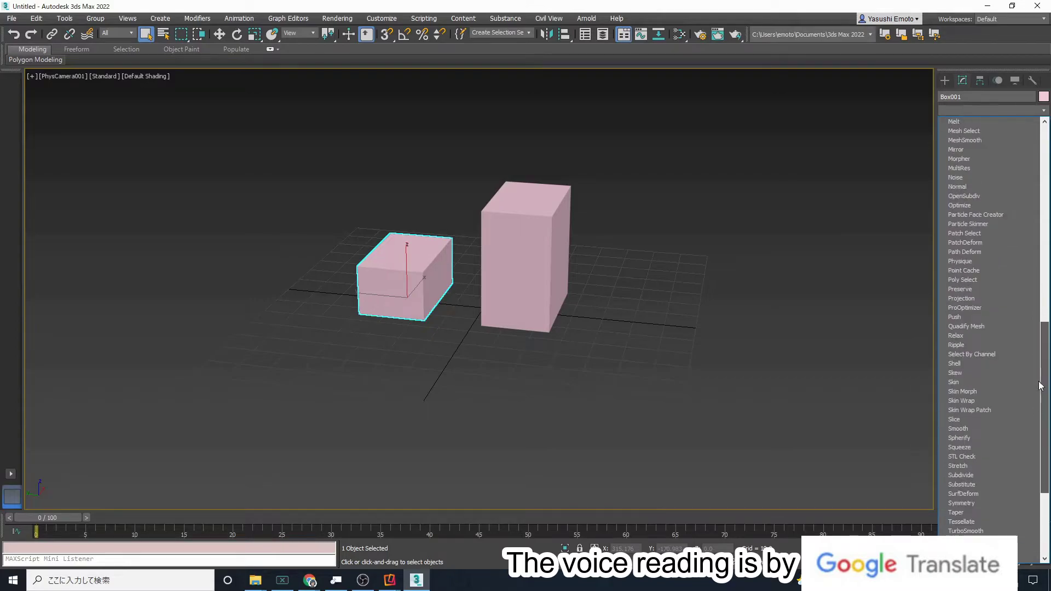
pyautogui.scroll(1, 1029, 328)
pyautogui.click(971, 196)
pyautogui.scroll(-3, 985, 471)
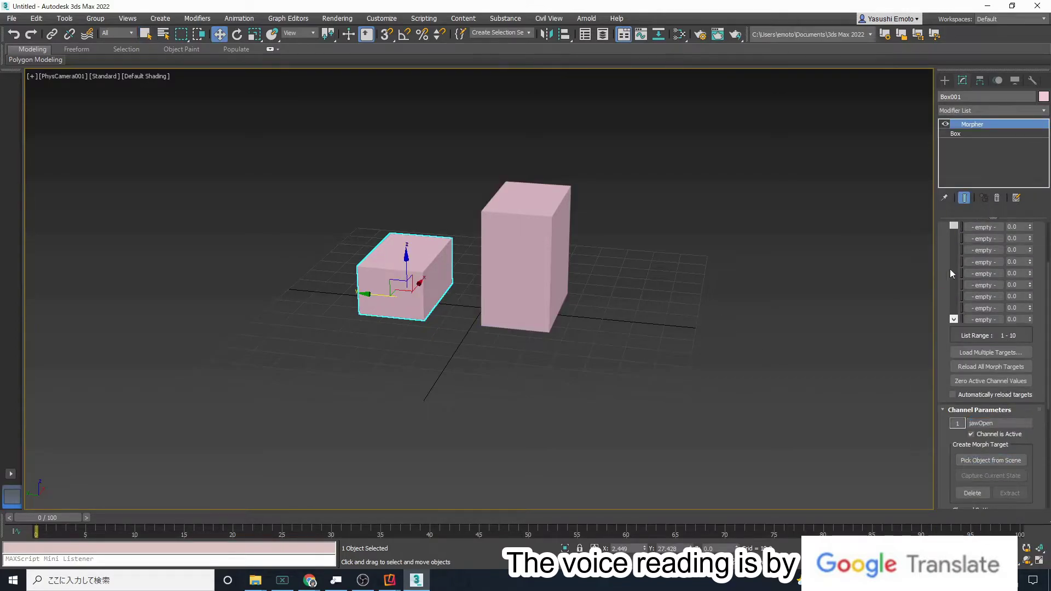
pyautogui.click(638, 304)
pyautogui.click(416, 280)
pyautogui.click(659, 257)
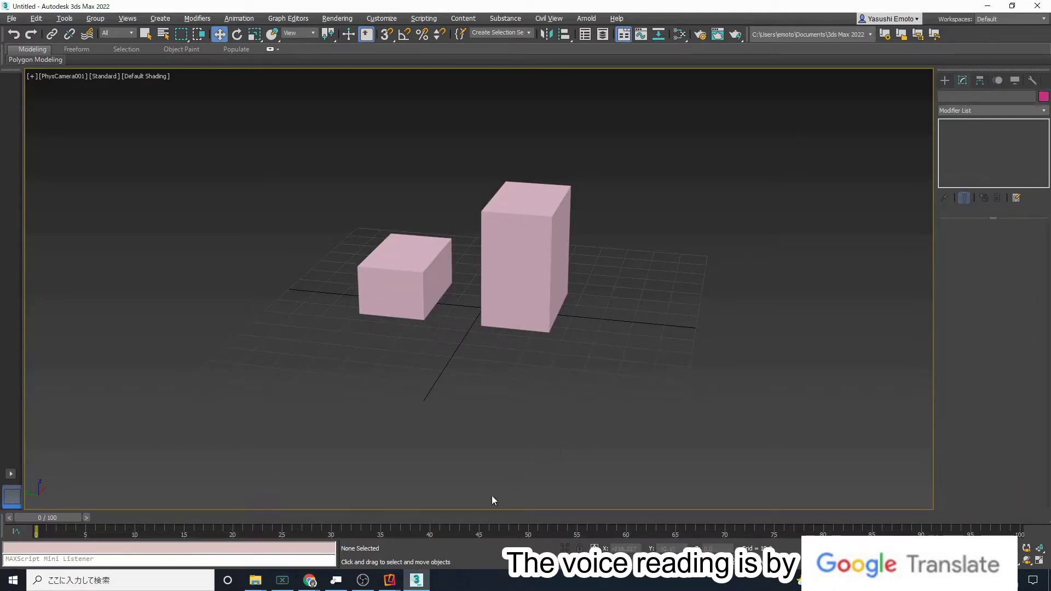
pyautogui.click(335, 580)
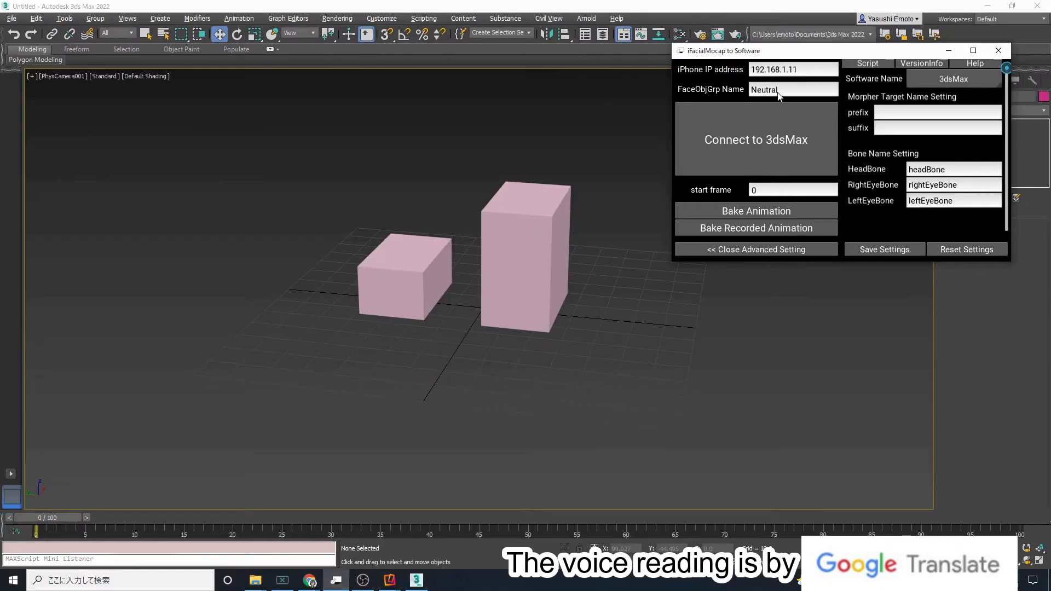
# Change the FaceObjGrp Name from Neutral to Box001.
pyautogui.doubleClick(827, 97)
pyautogui.write('Box001')
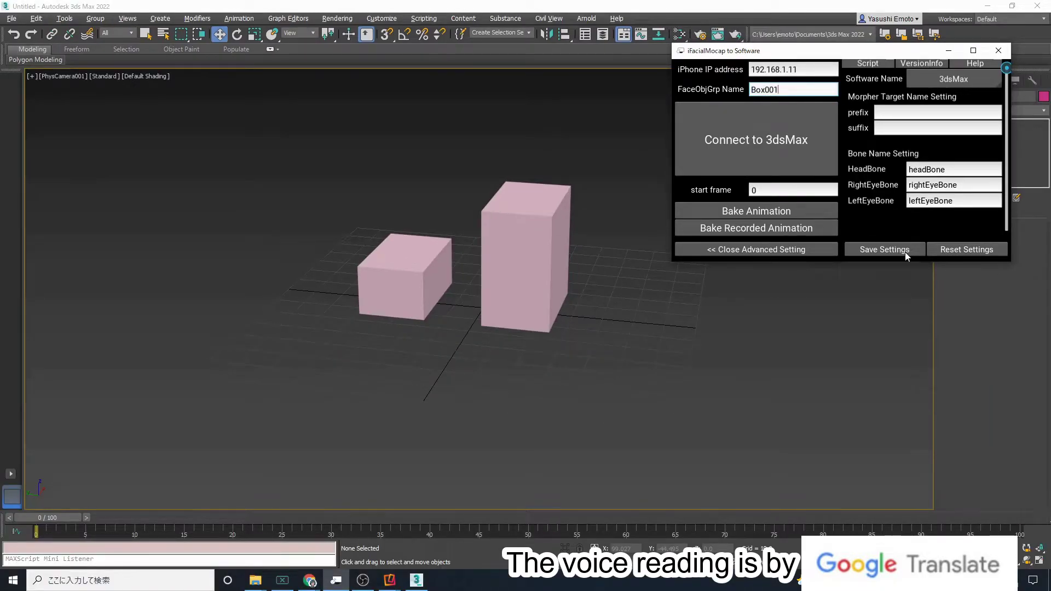
pyautogui.click(765, 60)
# Rearrange the iFacialMocap and phone mirror windows and pan the boxes into view.
pyautogui.moveTo(801, 52); pyautogui.dragTo(809, 116)
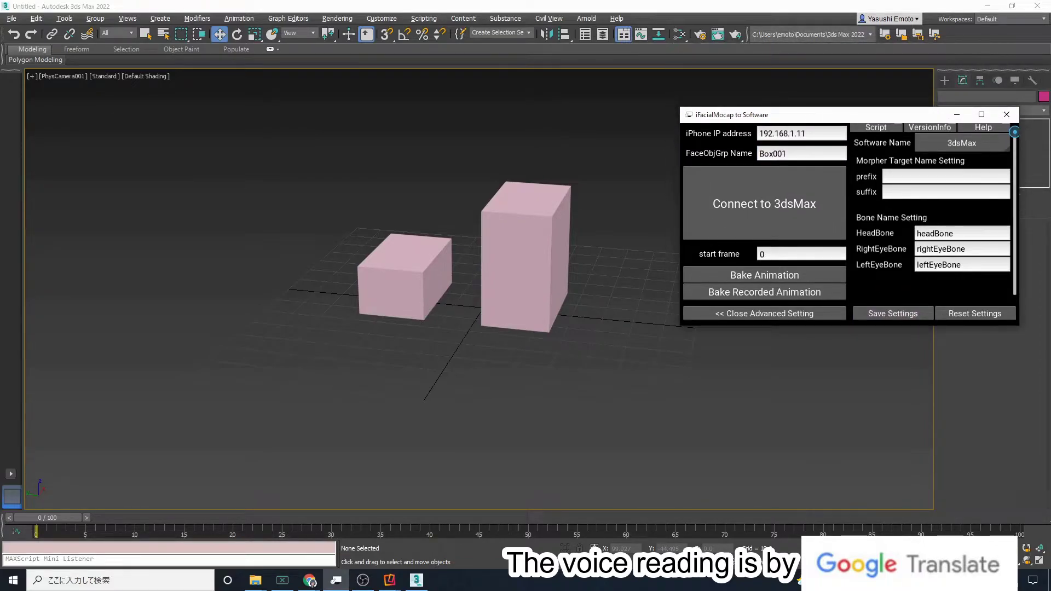
pyautogui.moveTo(904, 42); pyautogui.dragTo(182, 34)
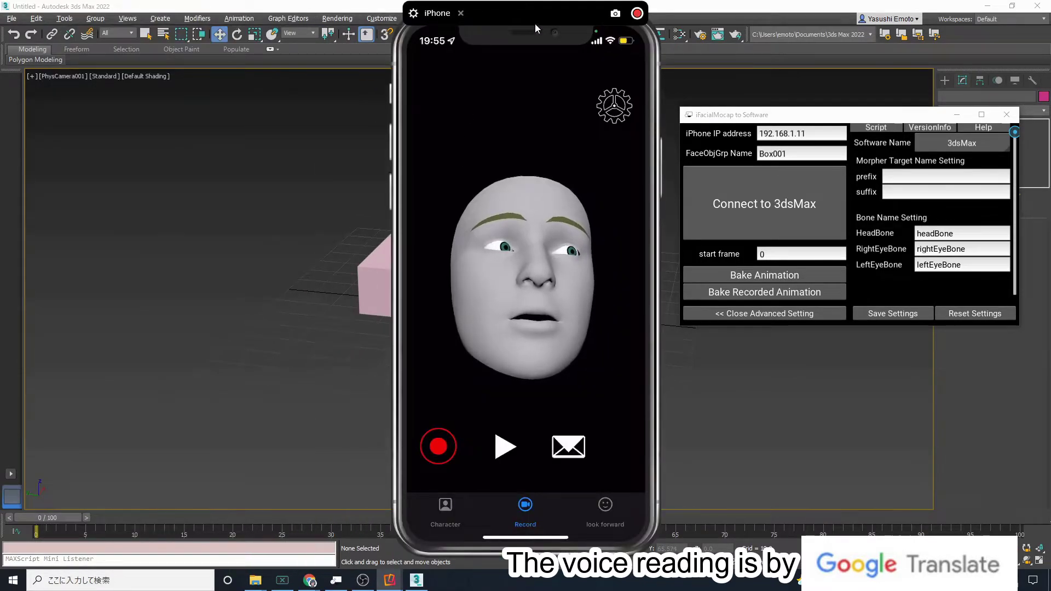
pyautogui.moveTo(534, 24); pyautogui.dragTo(181, 20)
pyautogui.click(452, 140)
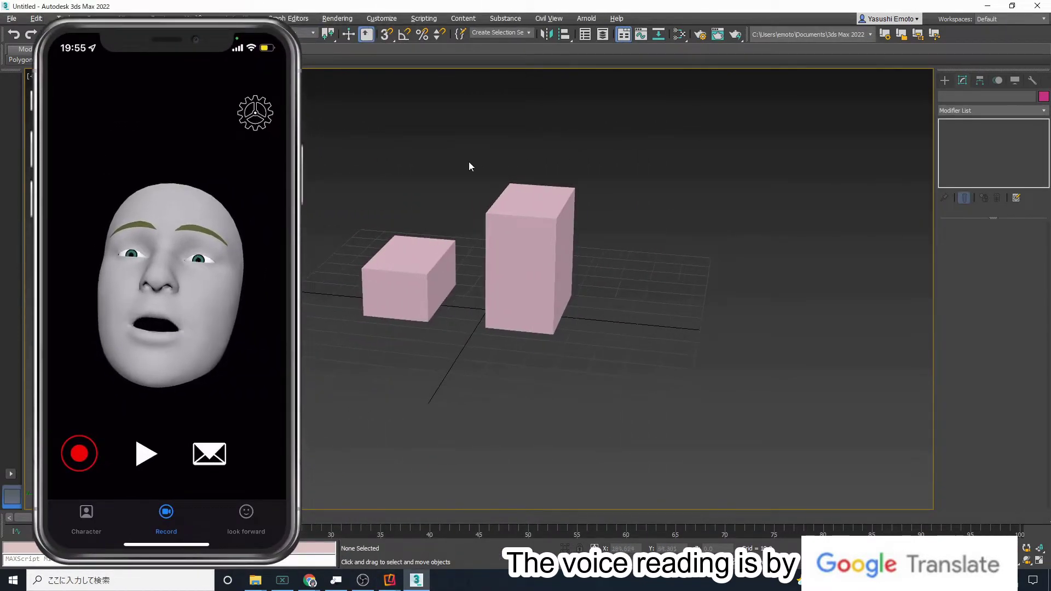
pyautogui.moveTo(469, 162); pyautogui.dragTo(743, 241, button='middle')
pyautogui.moveTo(540, 204); pyautogui.dragTo(701, 300, button='middle')
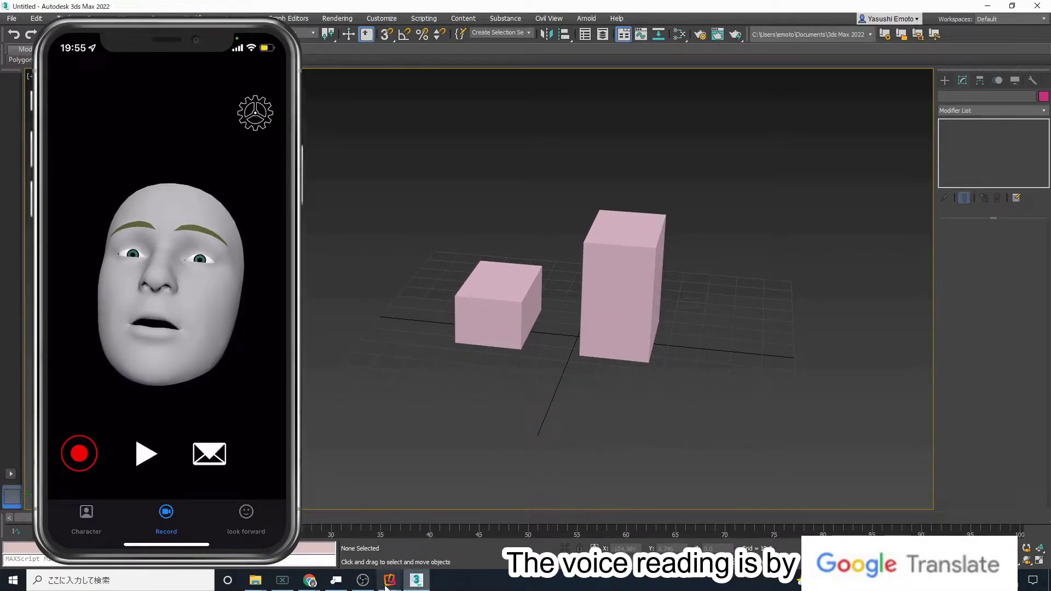
pyautogui.click(336, 580)
pyautogui.moveTo(159, 29); pyautogui.dragTo(199, 78)
pyautogui.moveTo(260, 99); pyautogui.dragTo(987, 202)
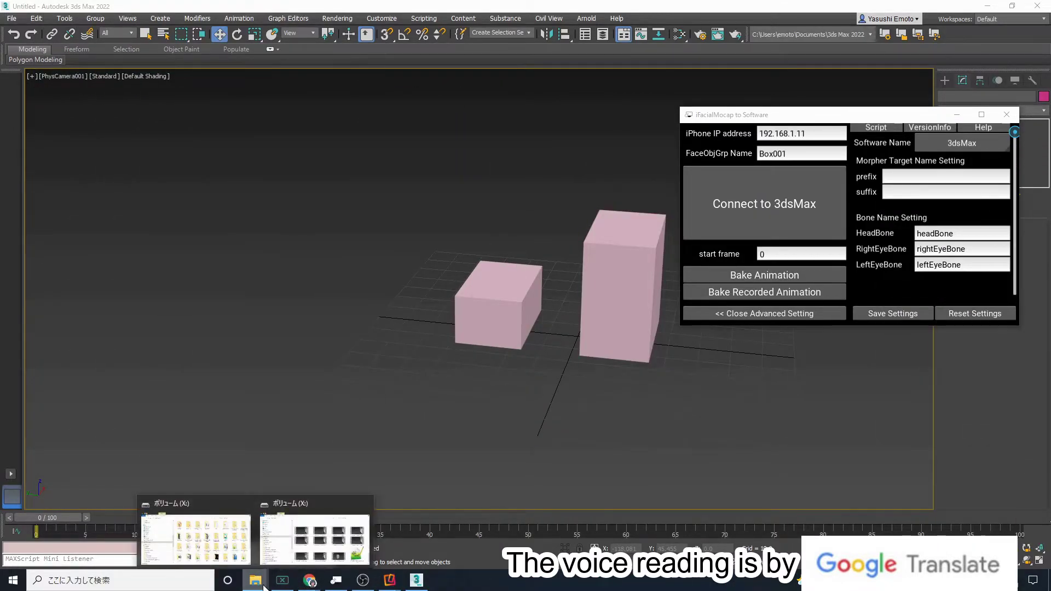
# Drop iFacialMocap_to_3dsMax.mse into the viewport and move the iFacialMocap Panel top-left.
pyautogui.click(710, 457)
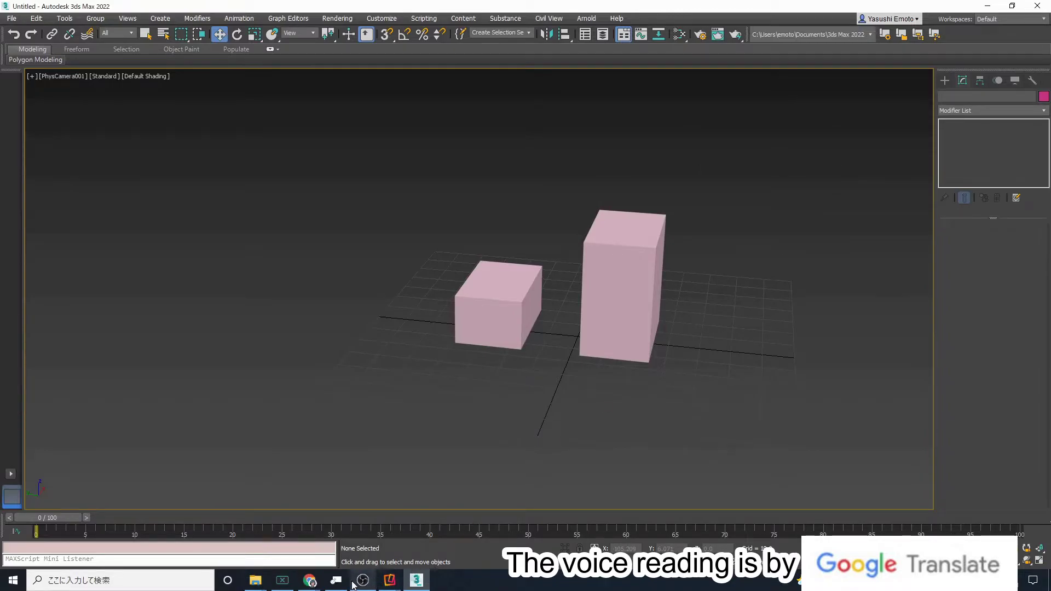
pyautogui.click(335, 580)
pyautogui.click(886, 127)
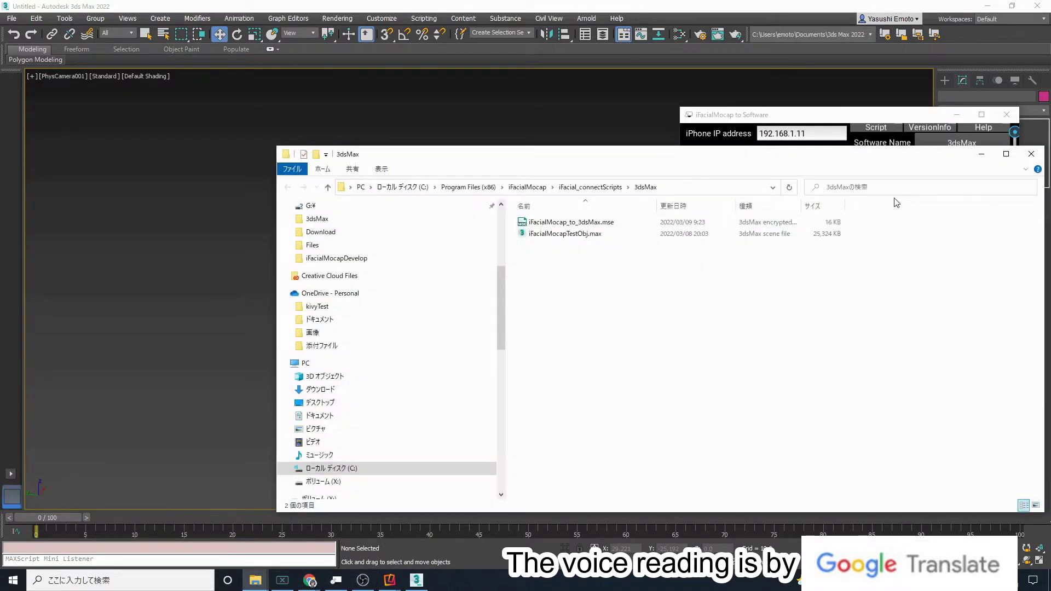
pyautogui.click(621, 224)
pyautogui.moveTo(621, 224); pyautogui.dragTo(247, 100)
pyautogui.moveTo(523, 256); pyautogui.dragTo(117, 122)
# Connect to 3dsMax so the iPhone capture streams live into the boxes.
pyautogui.click(336, 580)
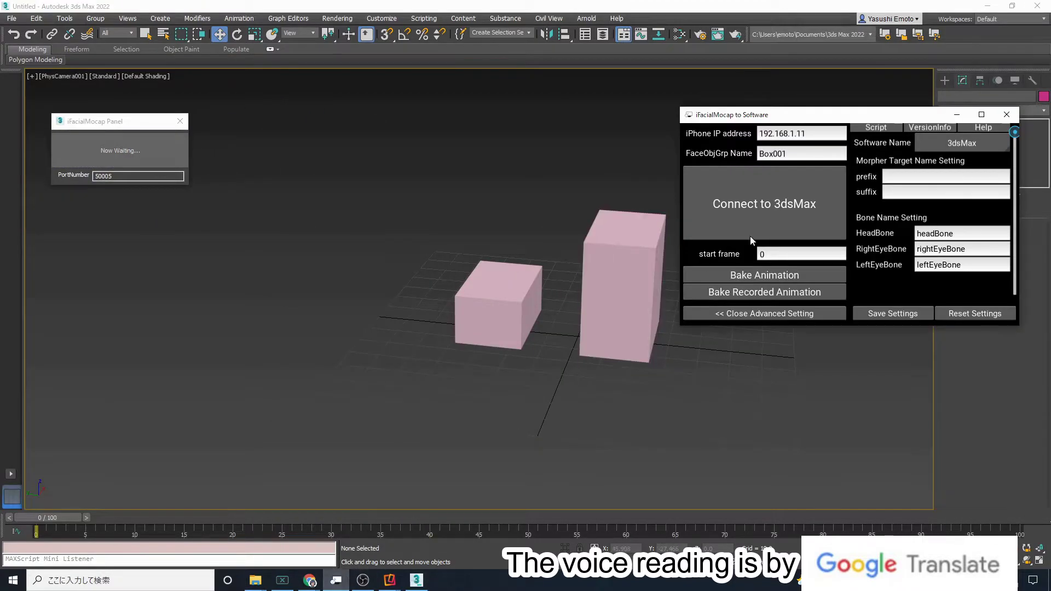
pyautogui.moveTo(796, 116); pyautogui.dragTo(828, 136)
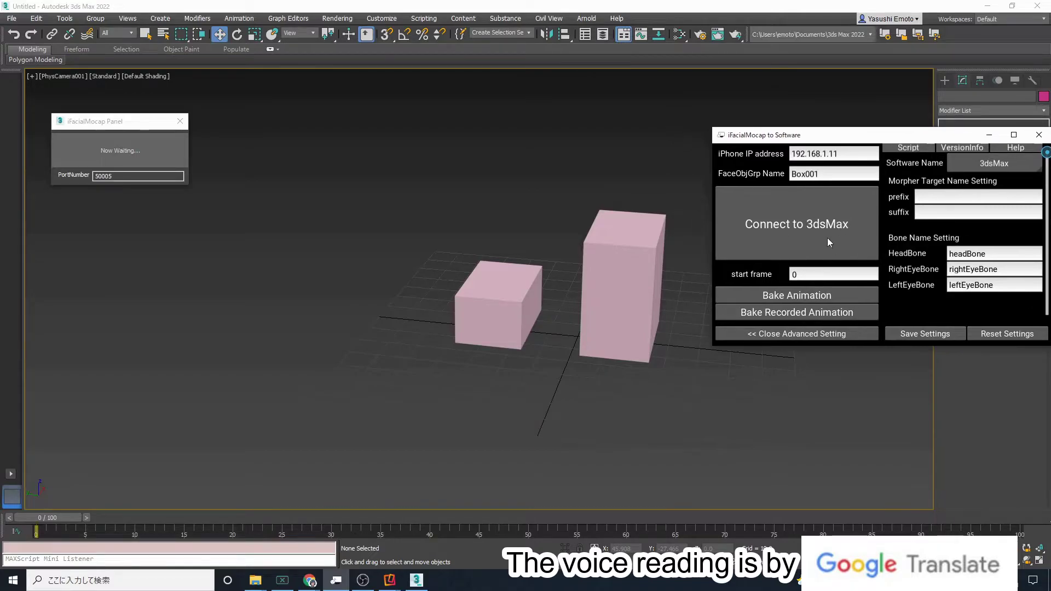
pyautogui.click(832, 249)
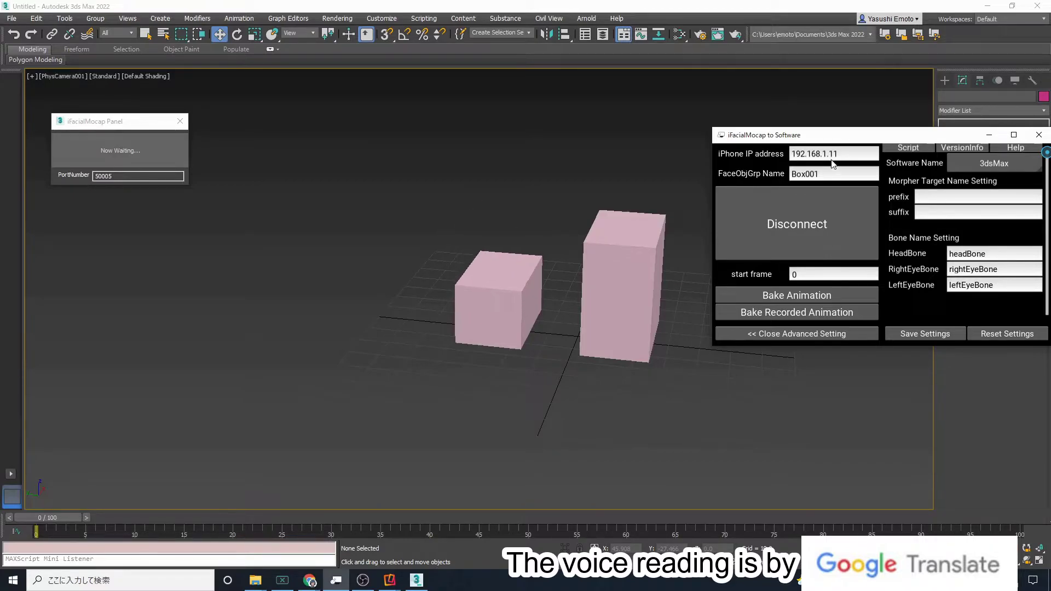
pyautogui.moveTo(840, 138); pyautogui.dragTo(825, 276)
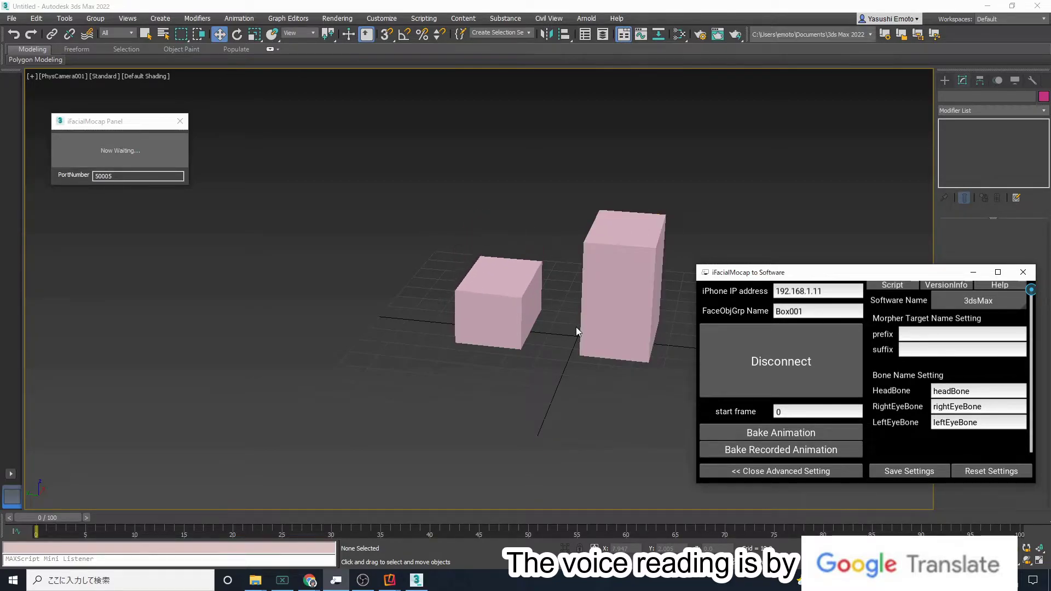
# Stop streaming, set the HeadBone name to Box001, and reconnect to test head tilt.
pyautogui.click(753, 352)
pyautogui.click(462, 352)
pyautogui.click(466, 337)
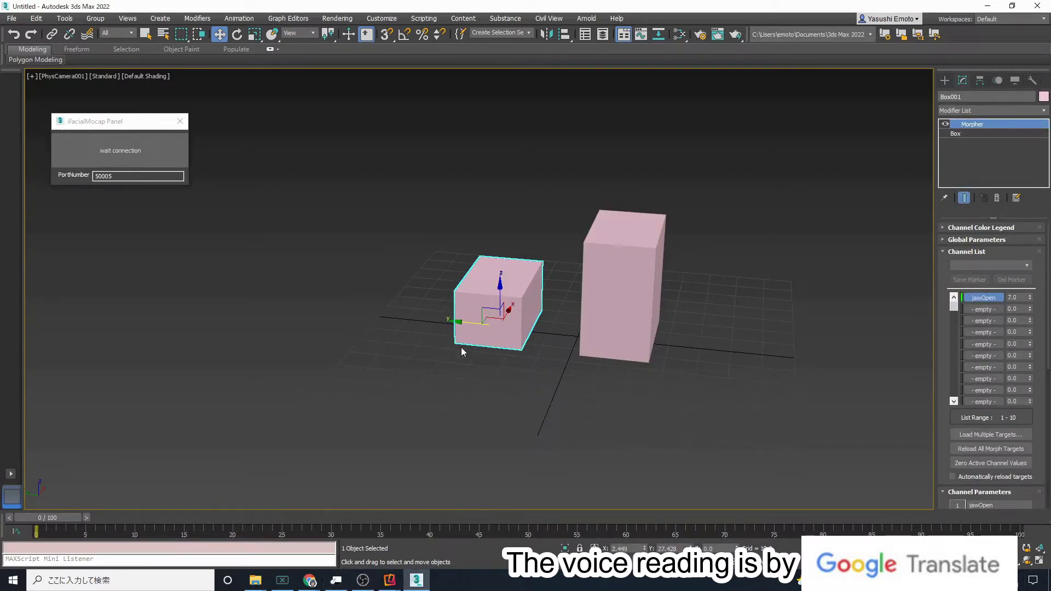
pyautogui.click(336, 580)
pyautogui.doubleClick(961, 395)
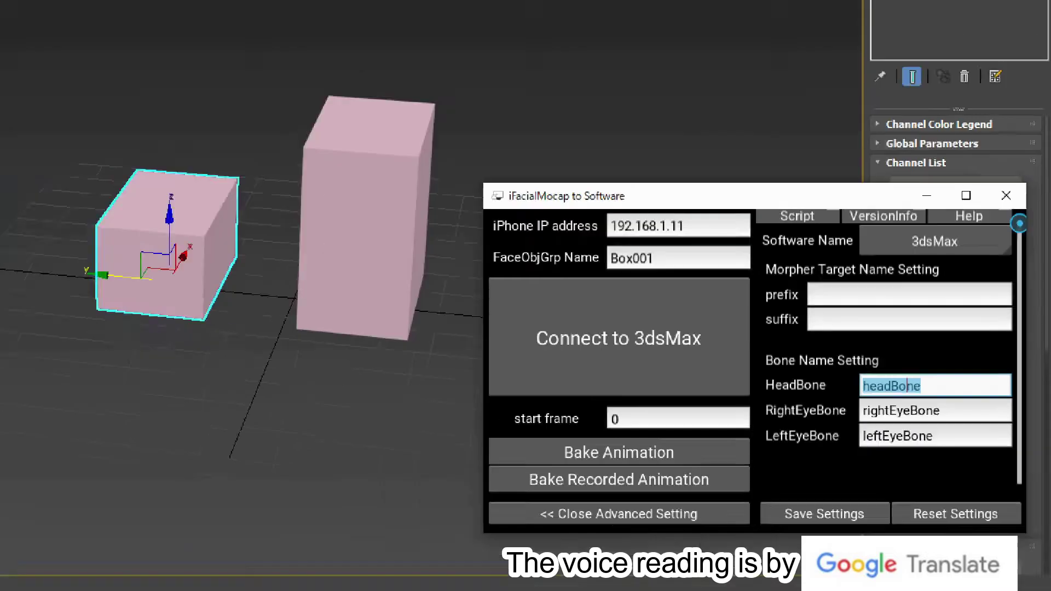
pyautogui.press('BackSpace')
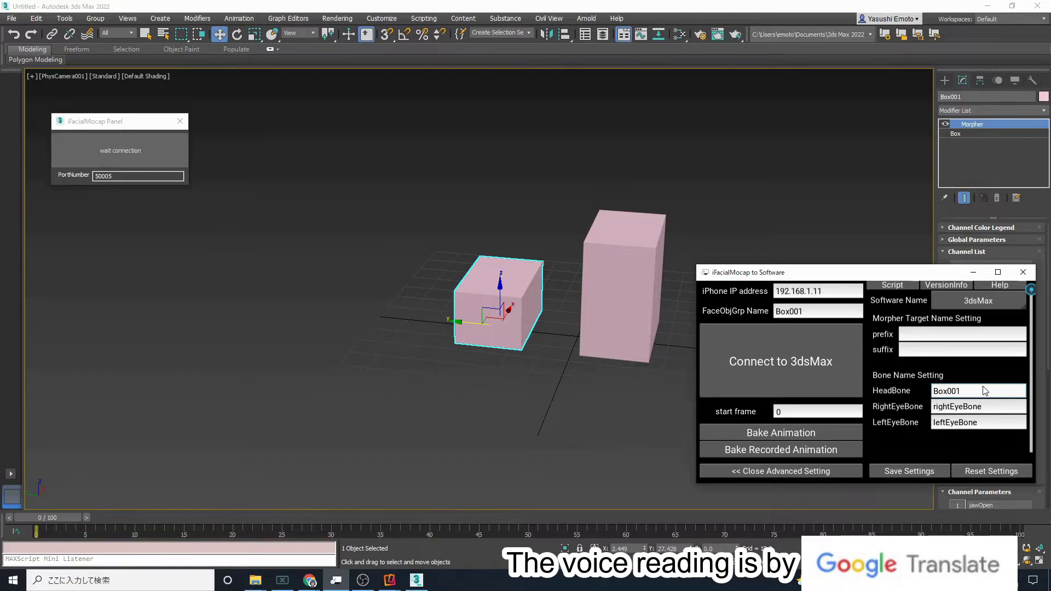
pyautogui.click(149, 151)
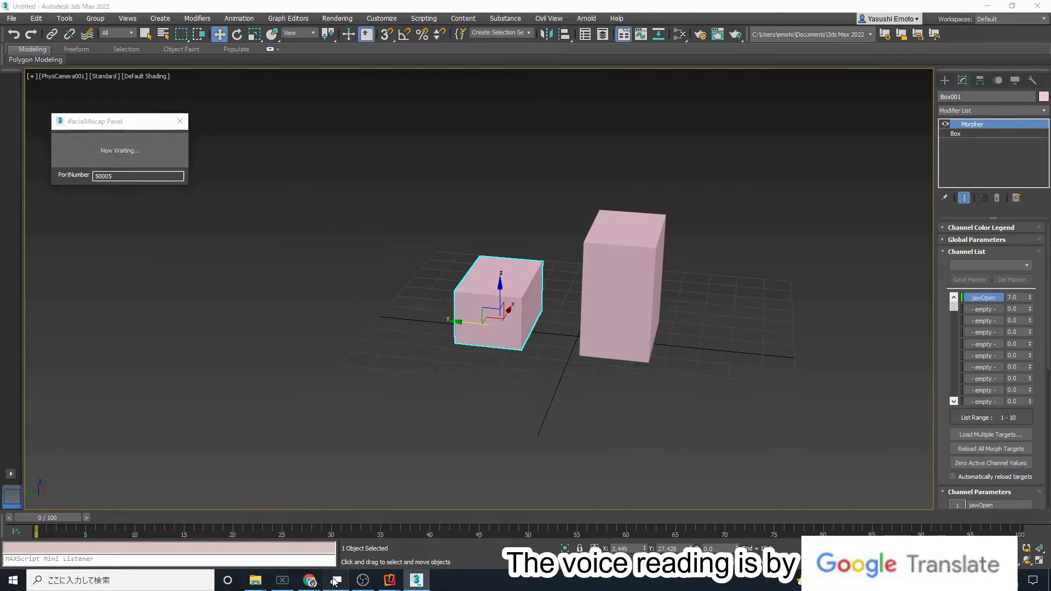
pyautogui.click(767, 363)
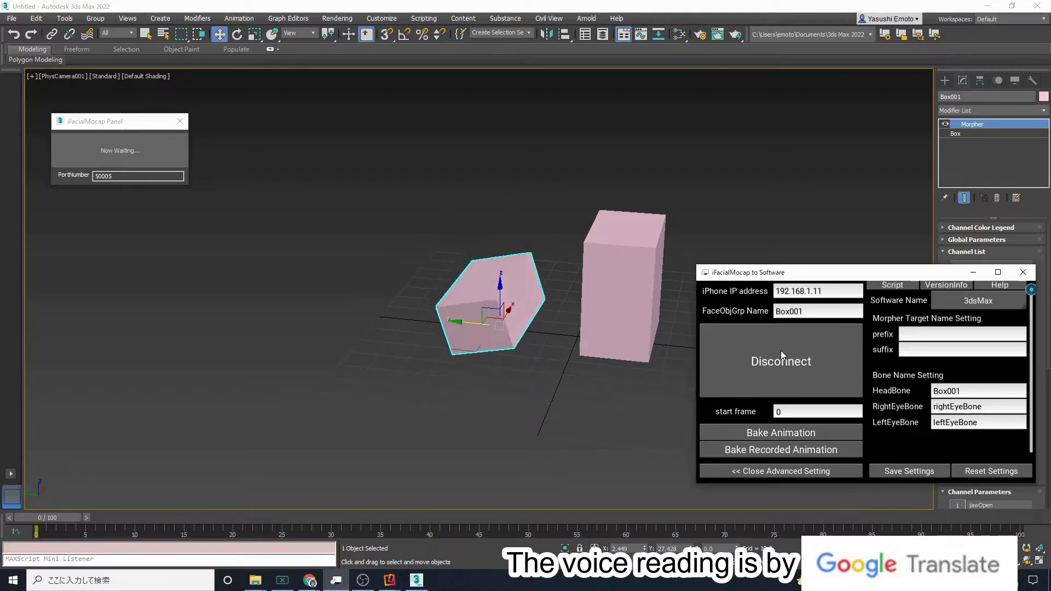
# Disconnect the live link and close the advanced settings.
pyautogui.click(796, 356)
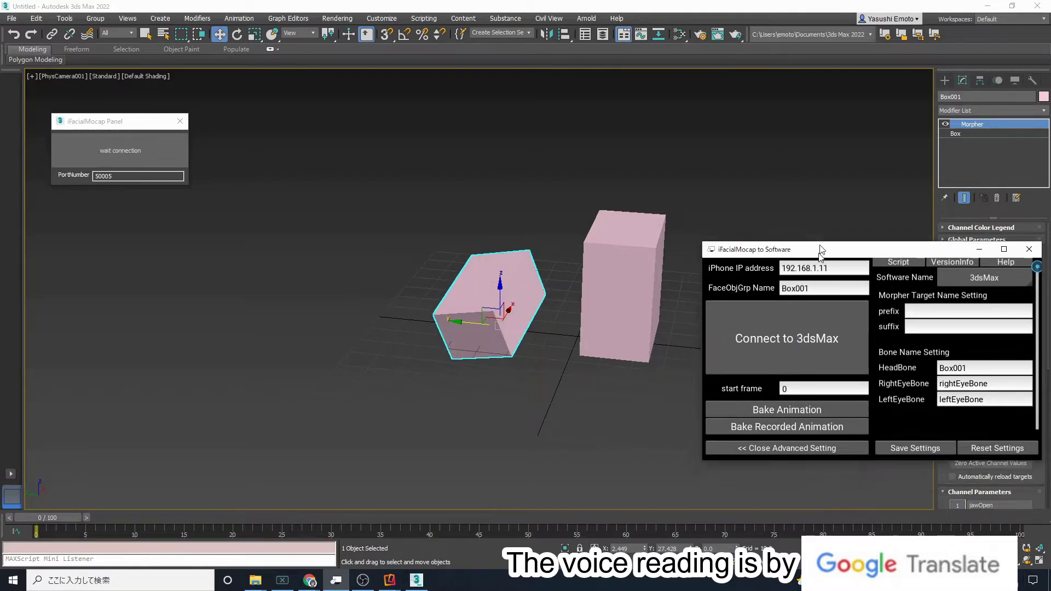
pyautogui.click(834, 410)
pyautogui.click(830, 410)
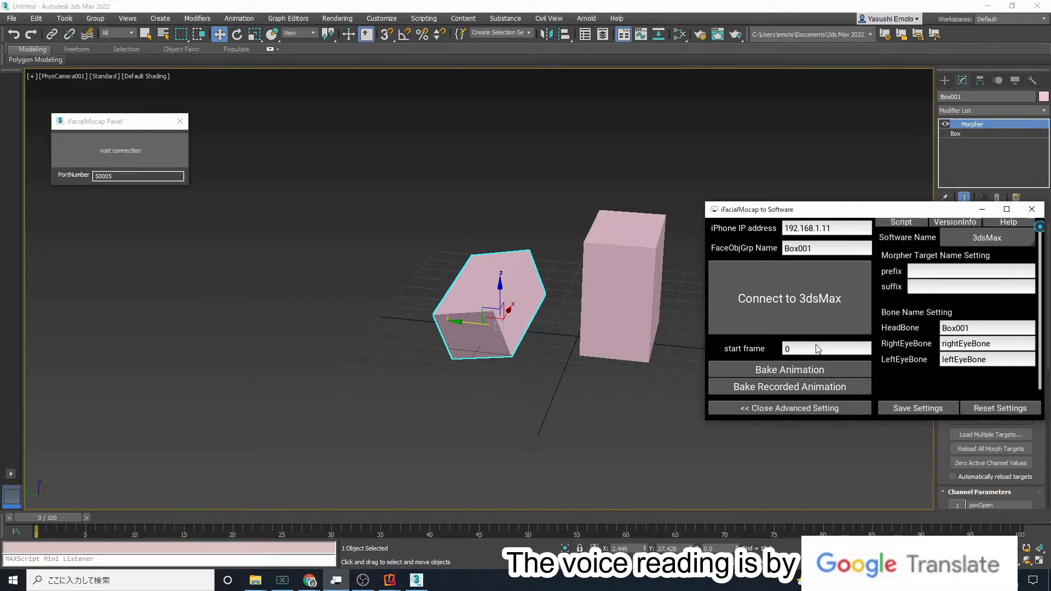
pyautogui.click(835, 372)
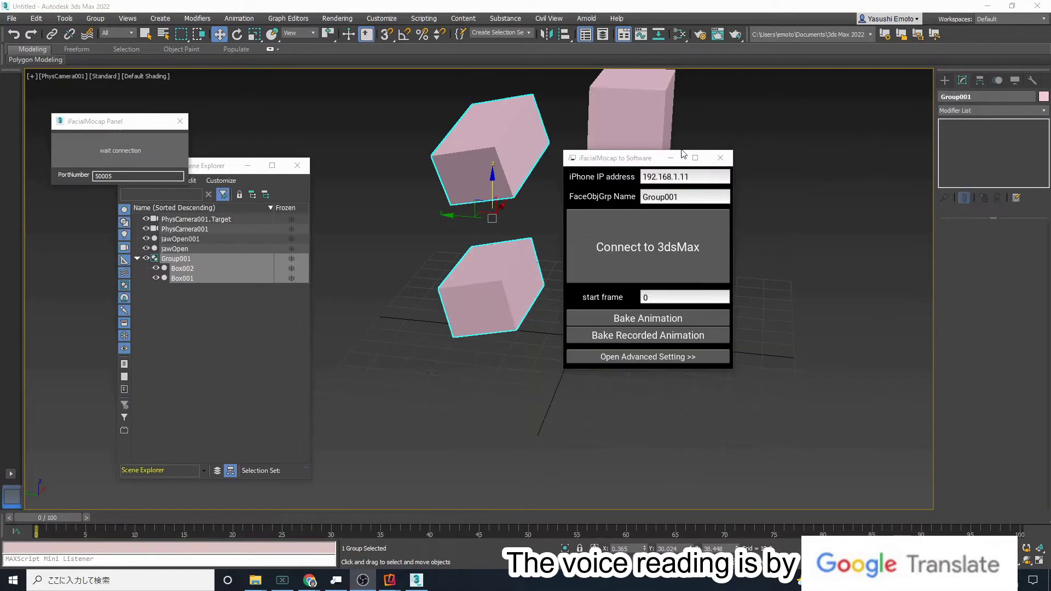
pyautogui.moveTo(684, 155); pyautogui.dragTo(498, 155)
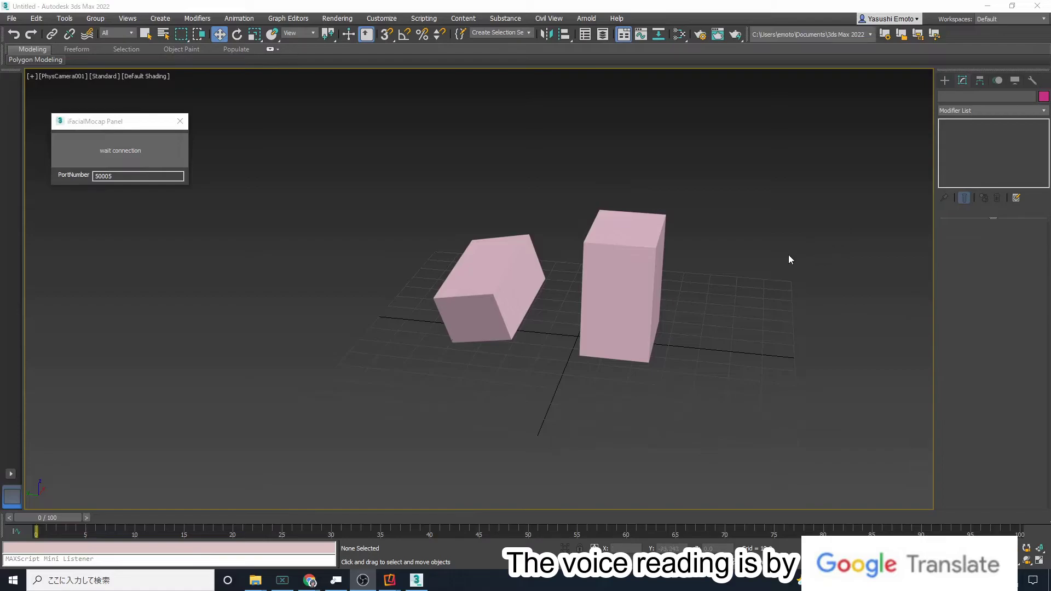
# Clone both pink boxes and raise the copies straight up above the originals.
pyautogui.click(506, 285)
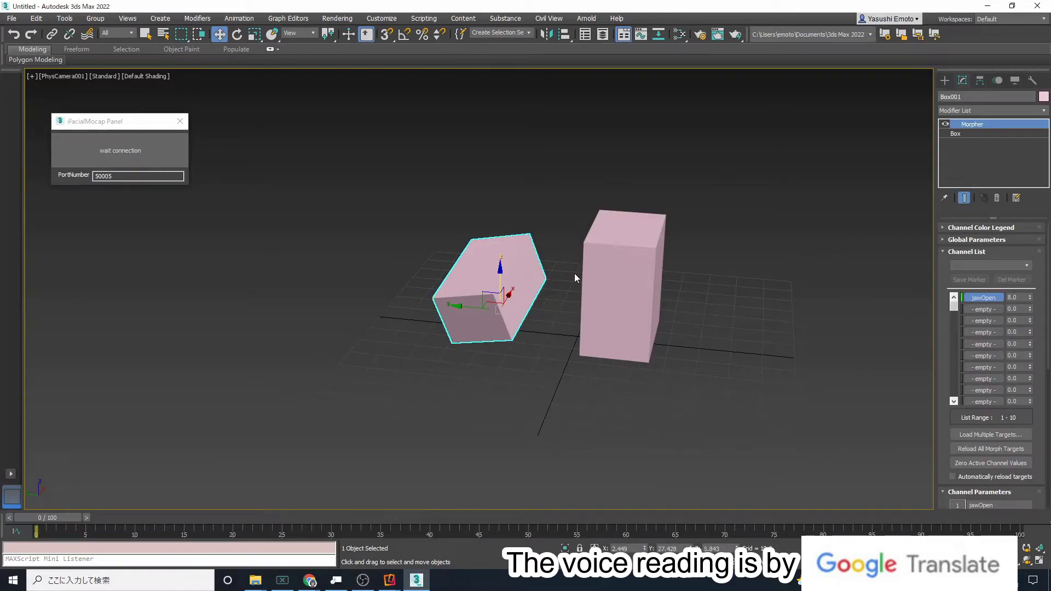
pyautogui.keyDown('ctrl'); pyautogui.click(608, 279); pyautogui.keyUp('ctrl')
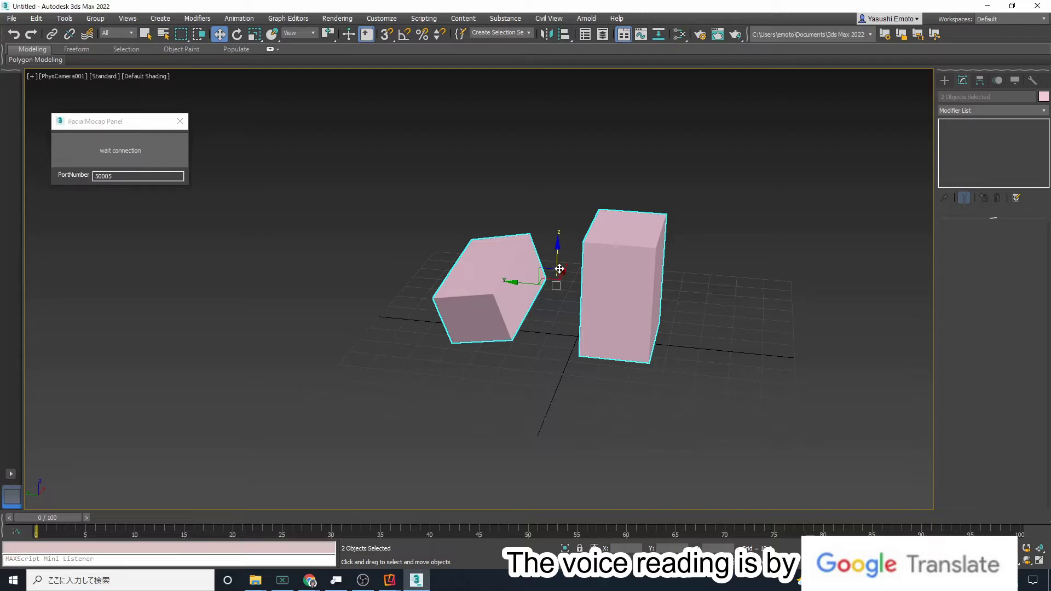
pyautogui.hotkey('ctrl', 'v')
pyautogui.click(496, 331)
pyautogui.moveTo(555, 248); pyautogui.dragTo(559, 103)
# Select the upper and lower boxes in turn to check their morph channels.
pyautogui.click(461, 150)
pyautogui.click(411, 142)
pyautogui.click(476, 159)
pyautogui.click(493, 254)
pyautogui.click(457, 171)
pyautogui.click(517, 291)
pyautogui.click(459, 183)
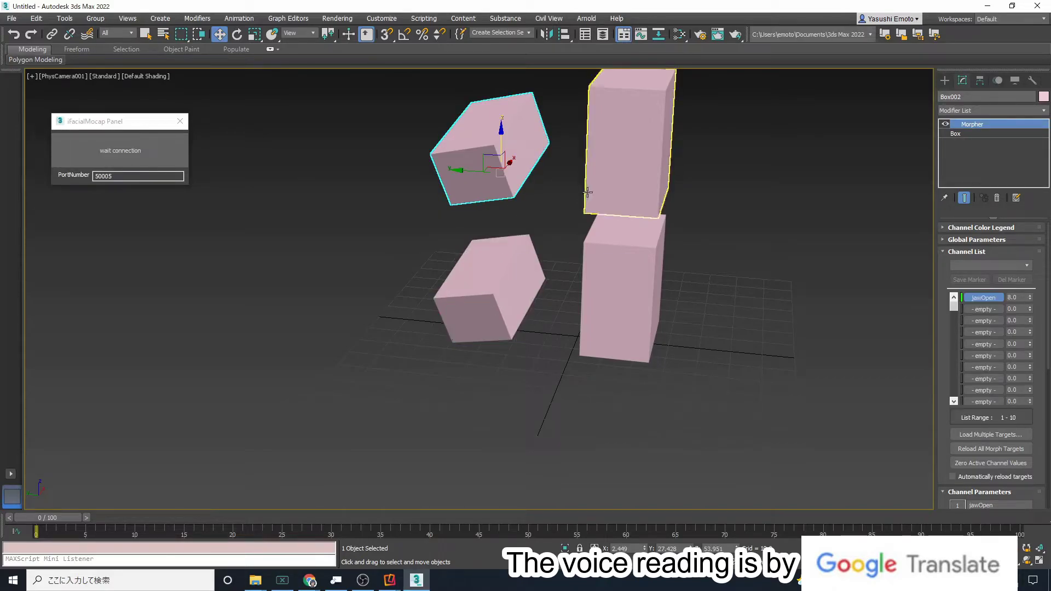
pyautogui.click(498, 205)
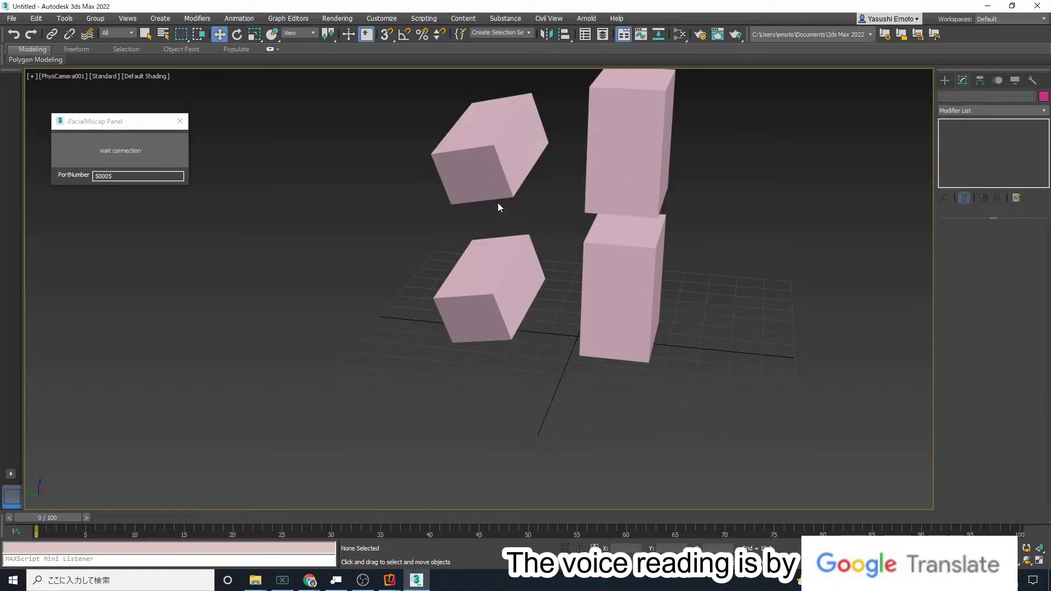
pyautogui.click(65, 18)
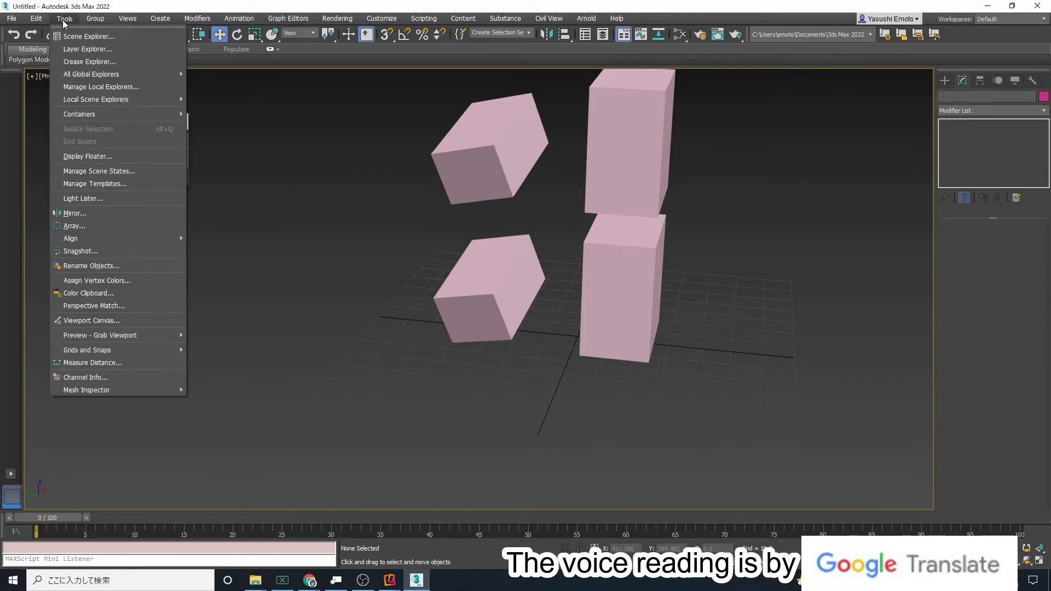
# Group the upper and lower small cubes as Group001 and select its name for copying.
pyautogui.click(83, 34)
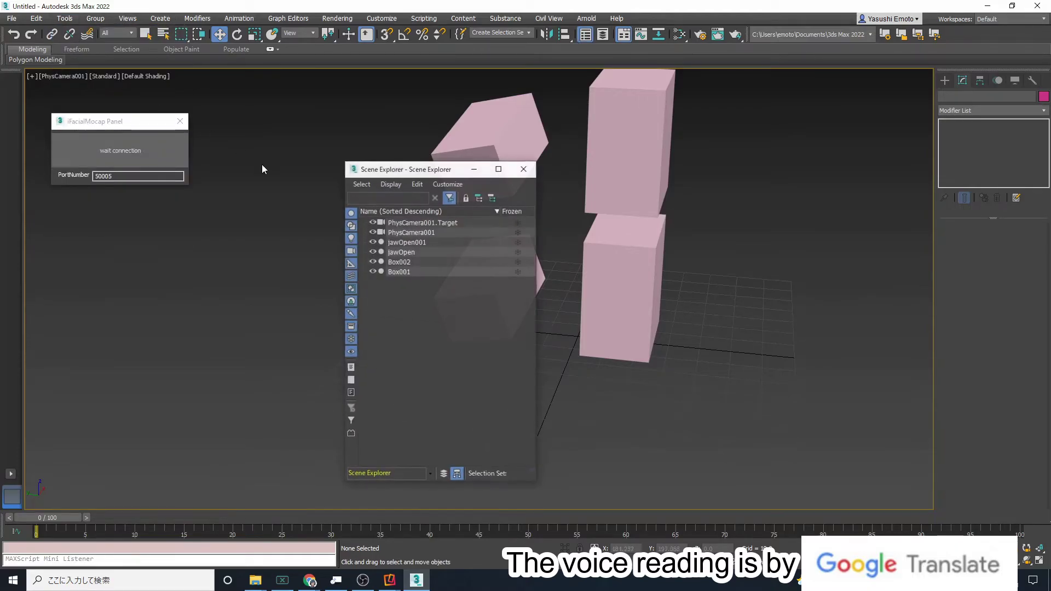
pyautogui.moveTo(412, 171); pyautogui.dragTo(185, 168)
pyautogui.click(492, 143)
pyautogui.keyDown('ctrl'); pyautogui.click(517, 273); pyautogui.keyUp('ctrl')
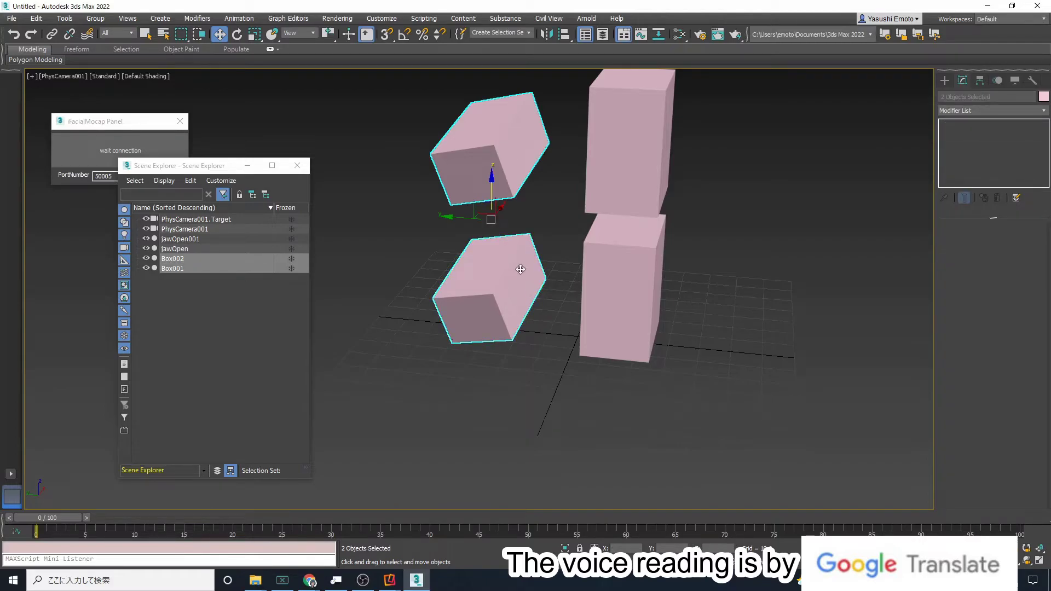
pyautogui.hotkey('ctrl', 'g')
pyautogui.hotkey('ctrl', 'c')
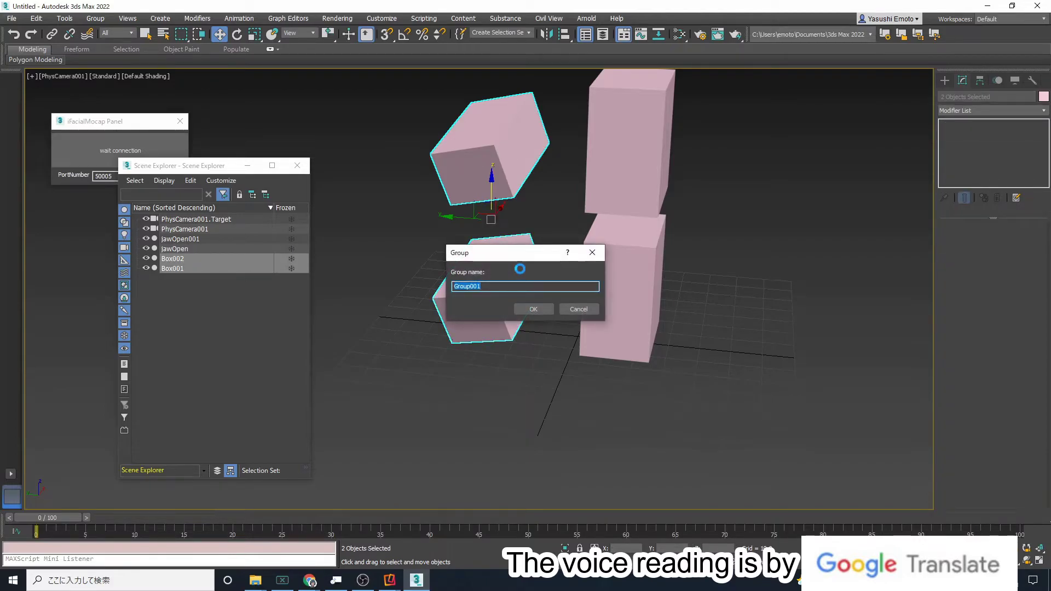
pyautogui.click(541, 306)
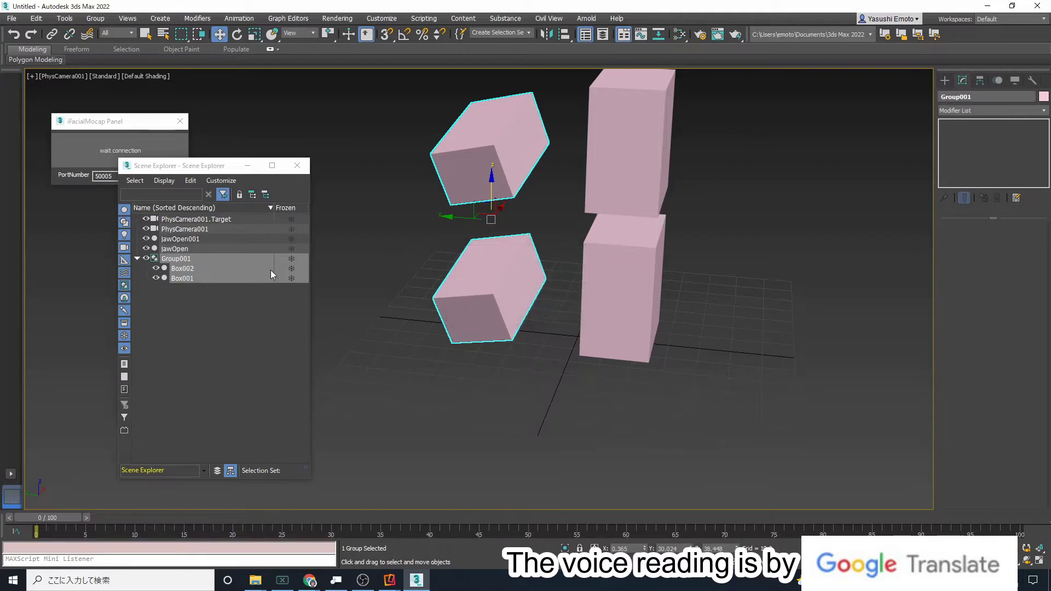
pyautogui.click(191, 261)
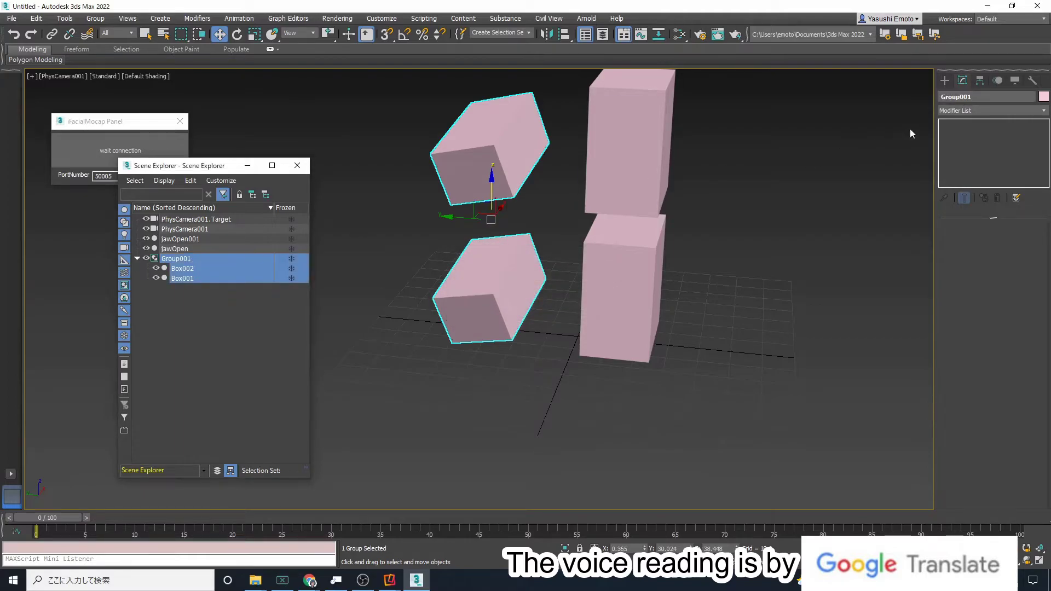
pyautogui.click(981, 98)
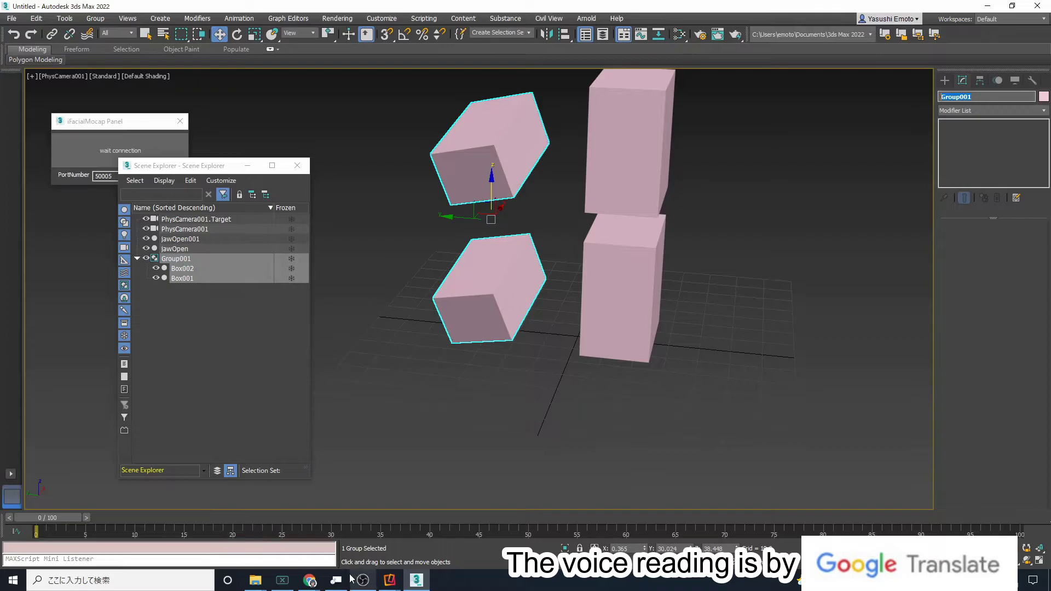
# In iFacialMocap to Software, set the FaceObjGrp Name to Group001.
pyautogui.click(336, 580)
pyautogui.click(854, 200)
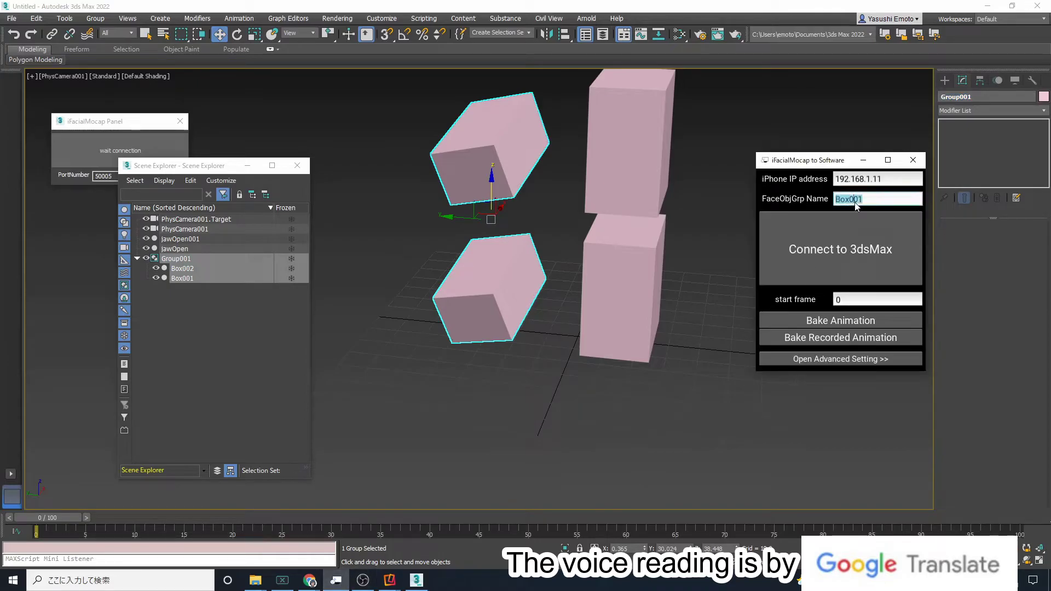
pyautogui.hotkey('ctrl', 'v')
pyautogui.moveTo(832, 160); pyautogui.dragTo(824, 133)
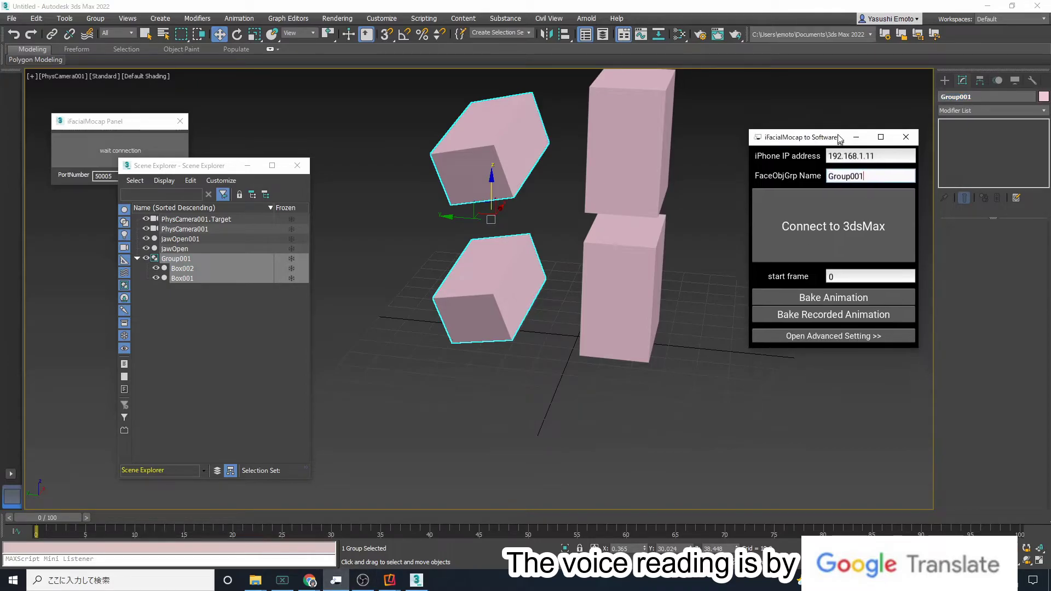
pyautogui.click(868, 331)
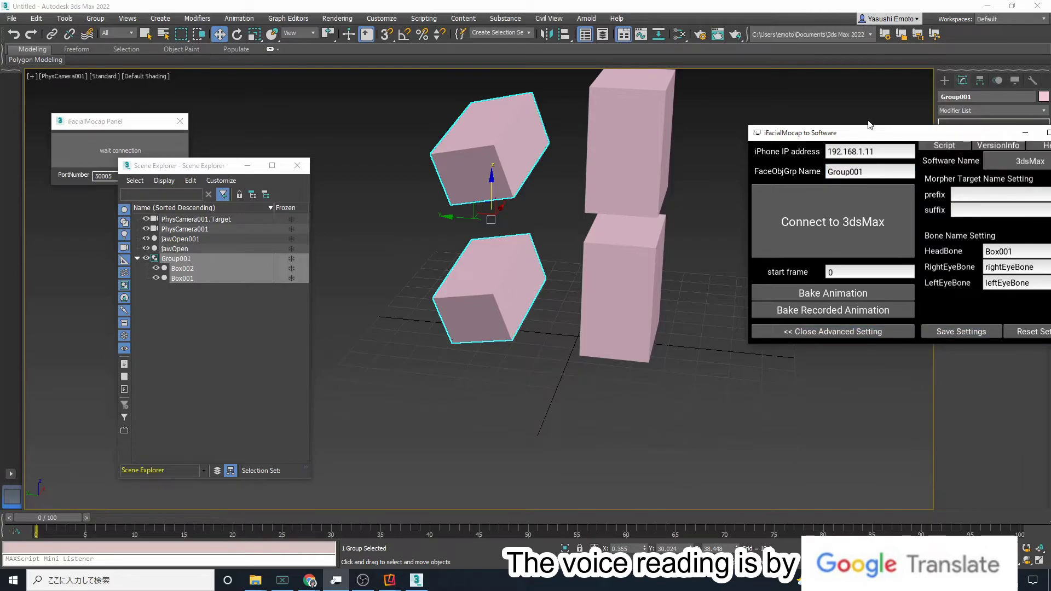
pyautogui.moveTo(879, 146); pyautogui.dragTo(857, 245)
pyautogui.click(835, 420)
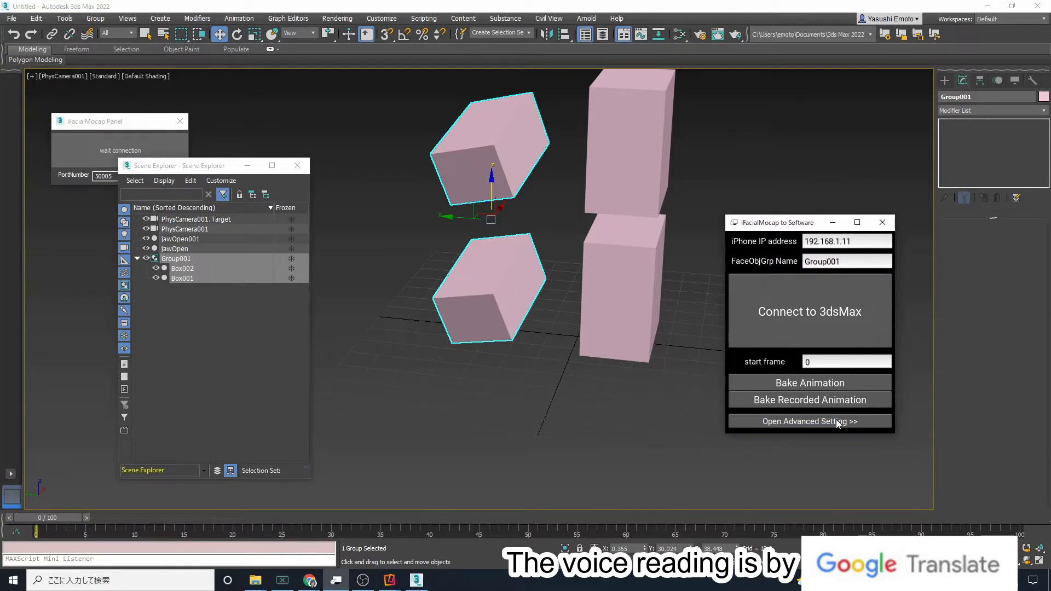
# Put the 3ds Max panel into wait mode and connect iFacialMocap to 3ds Max to stream live.
pyautogui.click(90, 159)
pyautogui.click(335, 580)
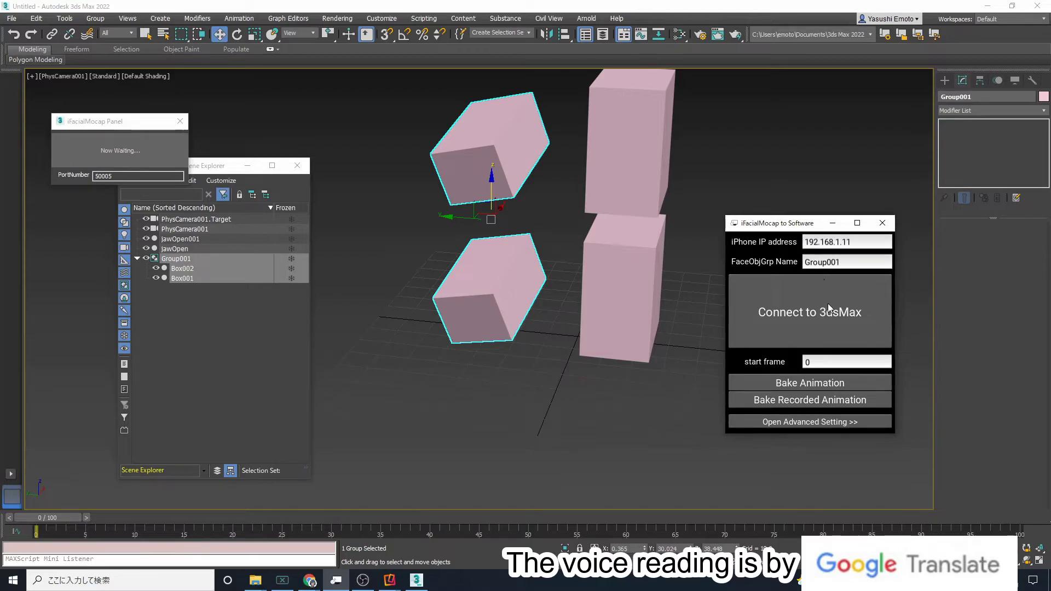
pyautogui.click(846, 324)
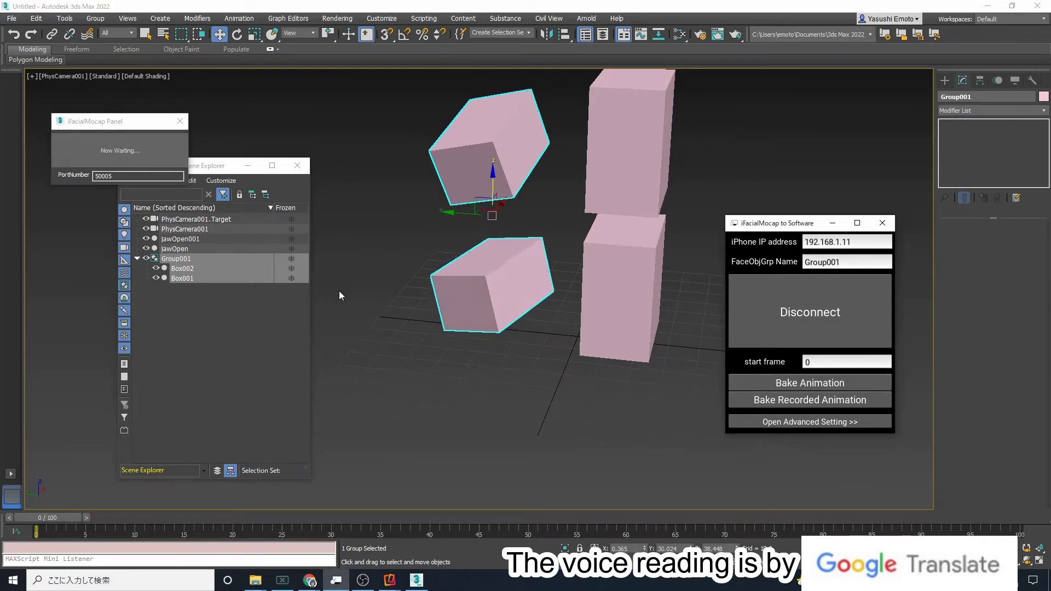
# Expand the advanced settings and move the window toward the viewport centre.
pyautogui.click(855, 419)
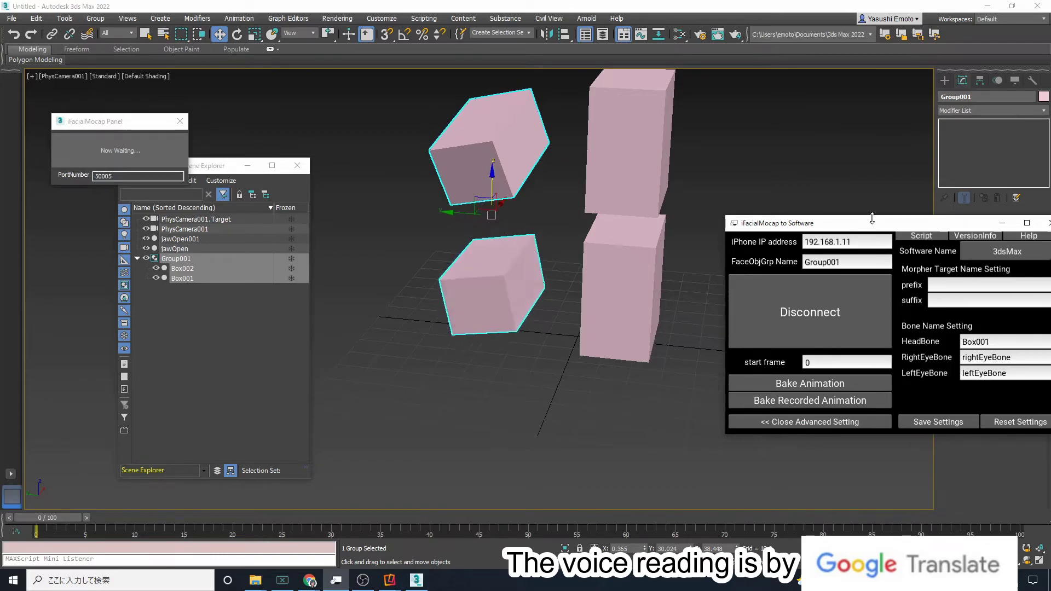
pyautogui.moveTo(854, 223); pyautogui.dragTo(778, 210)
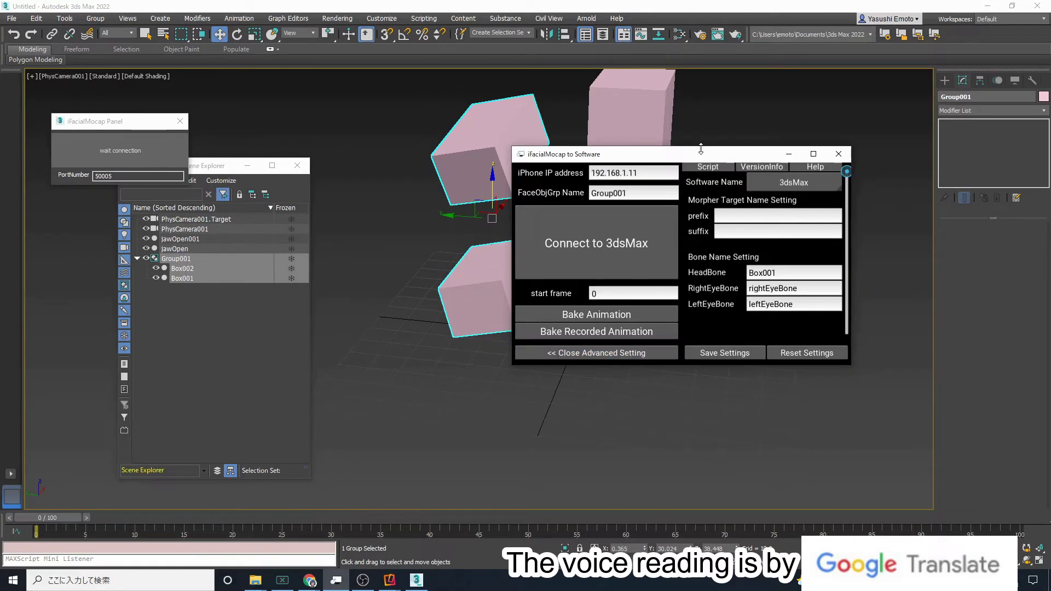
pyautogui.moveTo(698, 153); pyautogui.dragTo(626, 166)
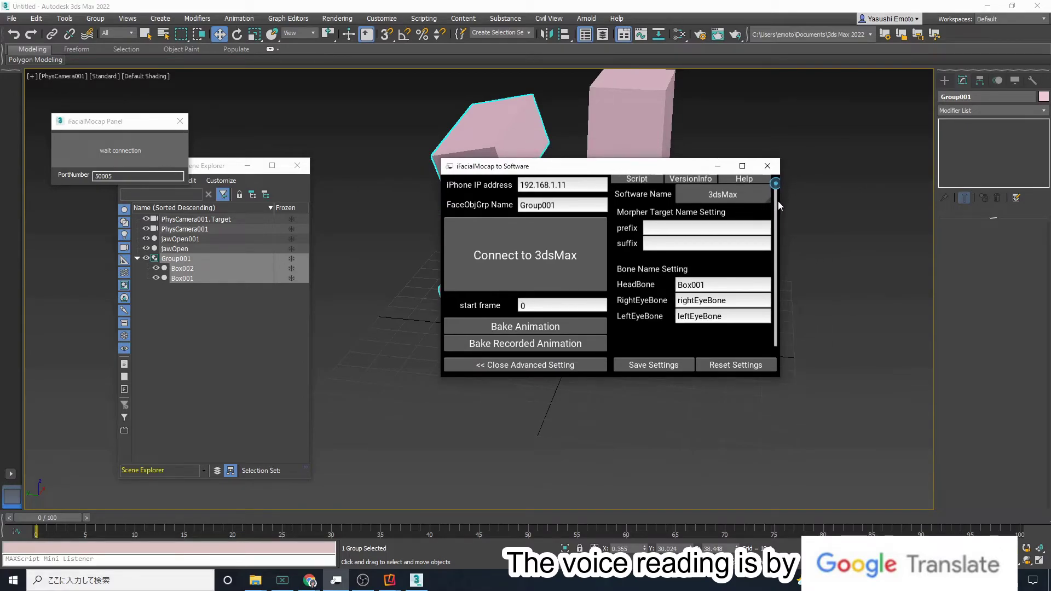
# Review the bone and blendshape settings, inspecting the eyeWideLeft blendshape name.
pyautogui.scroll(-10, 721, 232)
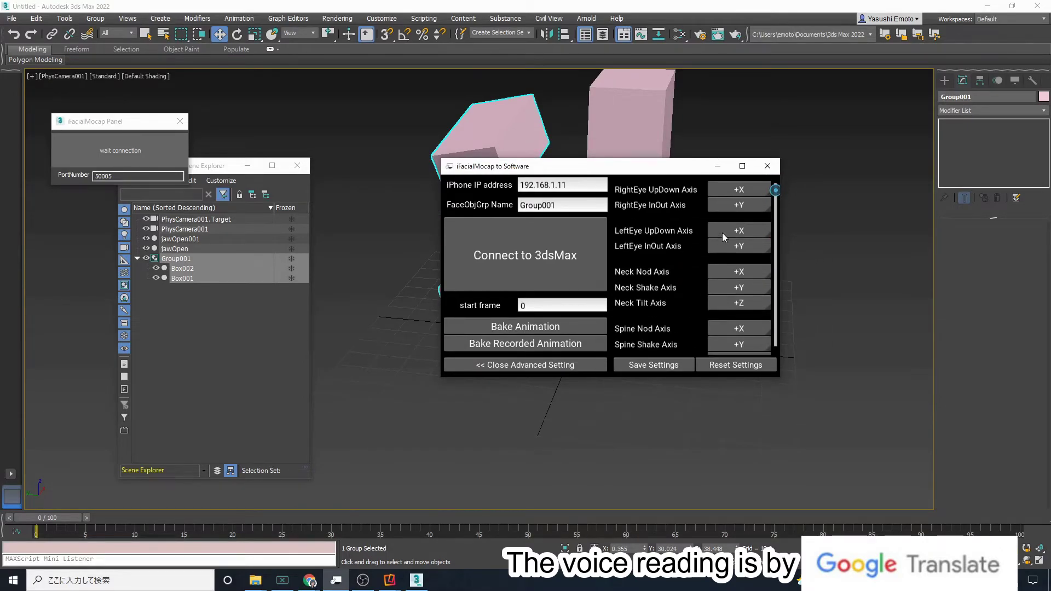
pyautogui.scroll(6, 721, 232)
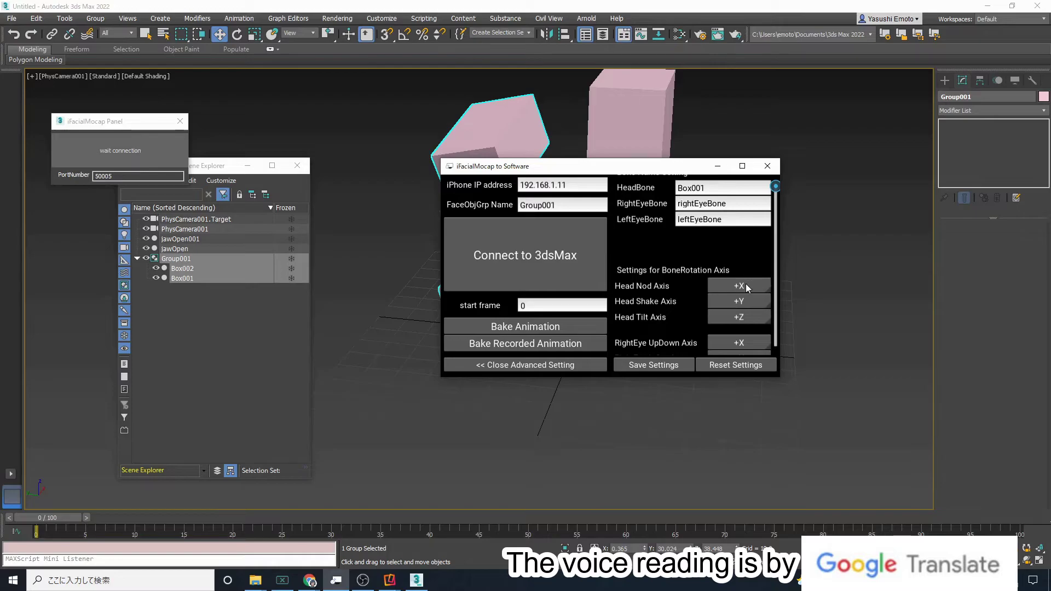
pyautogui.scroll(-5, 746, 287)
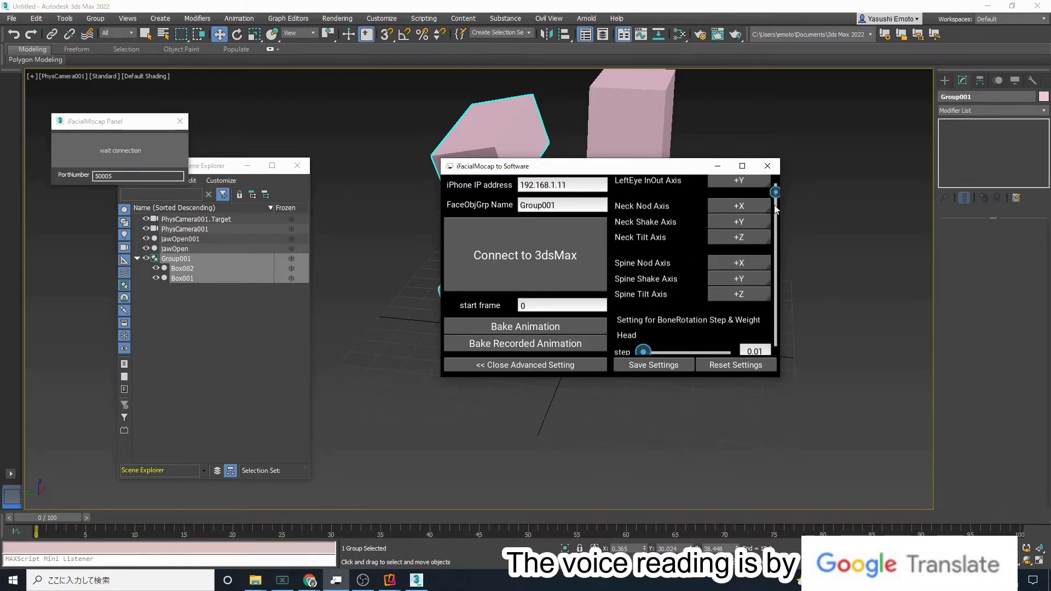
pyautogui.scroll(2, 774, 194)
pyautogui.scroll(-10, 743, 211)
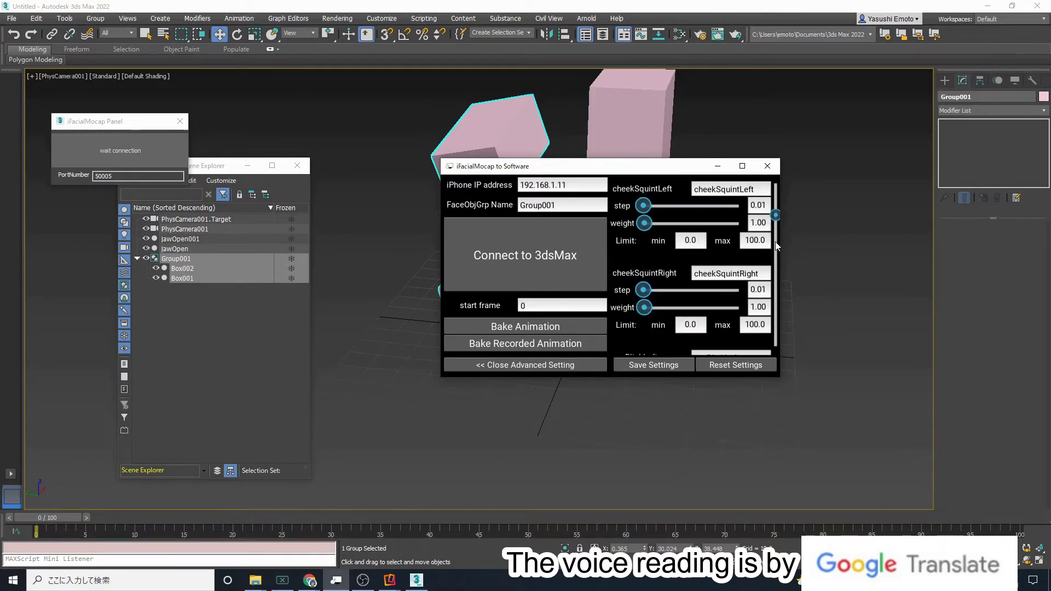
pyautogui.scroll(-3, 719, 276)
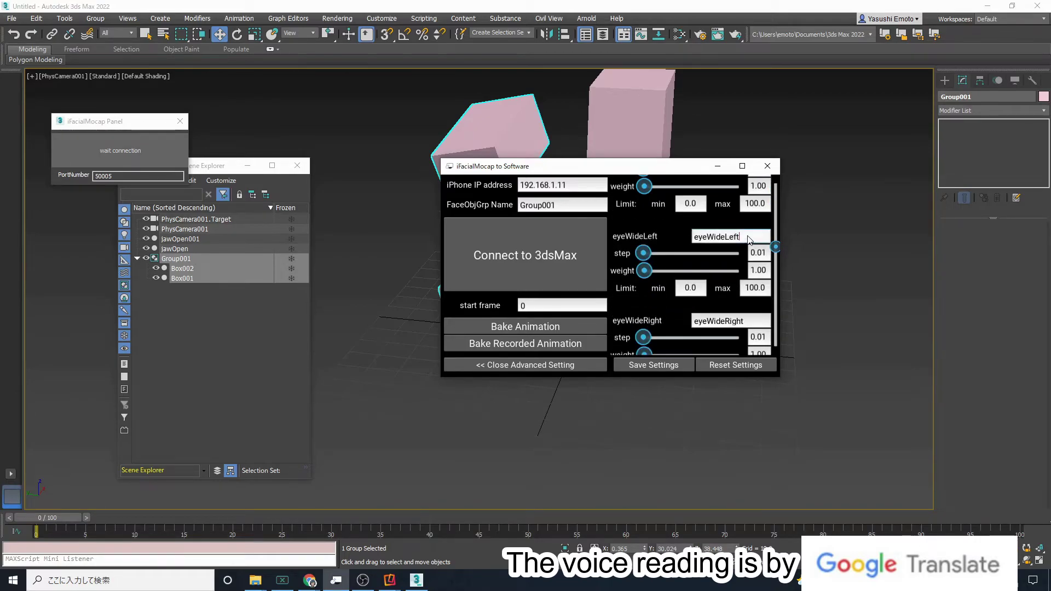
pyautogui.doubleClick(748, 239)
pyautogui.click(748, 238)
pyautogui.doubleClick(753, 239)
pyautogui.moveTo(776, 249); pyautogui.dragTo(777, 338)
pyautogui.scroll(-1, 717, 280)
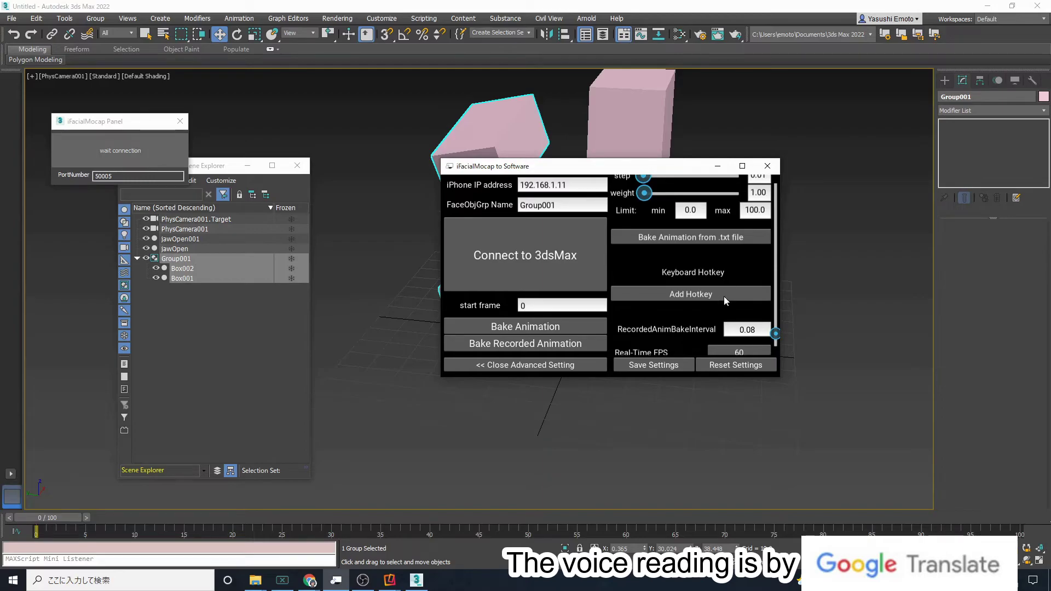
pyautogui.scroll(-8, 720, 278)
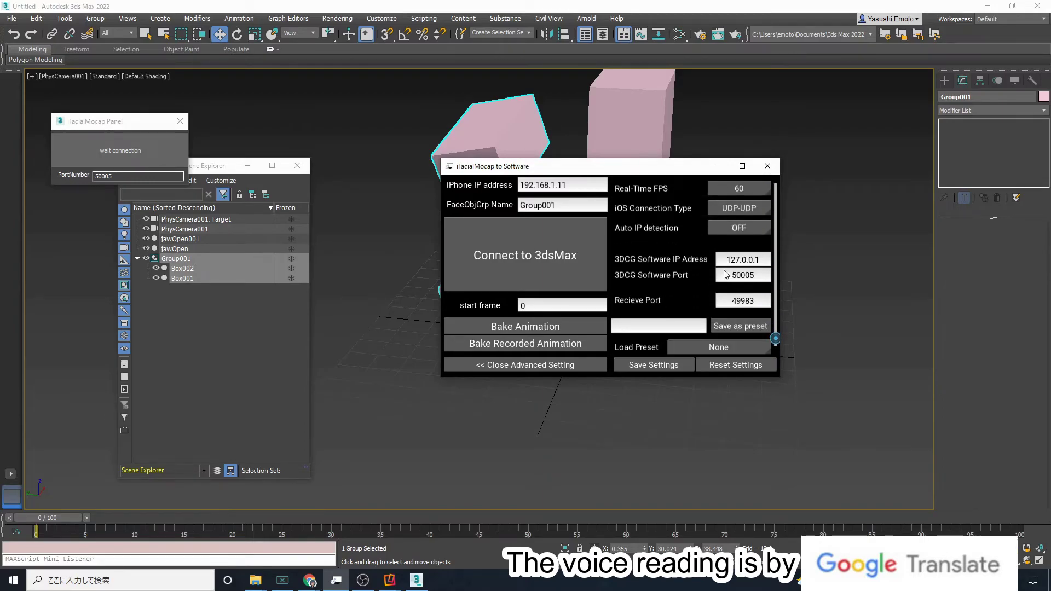
# Check the 3DCG software IP address and preset fields, then collapse the settings and move the dialog right.
pyautogui.click(756, 259)
pyautogui.scroll(-3, 757, 277)
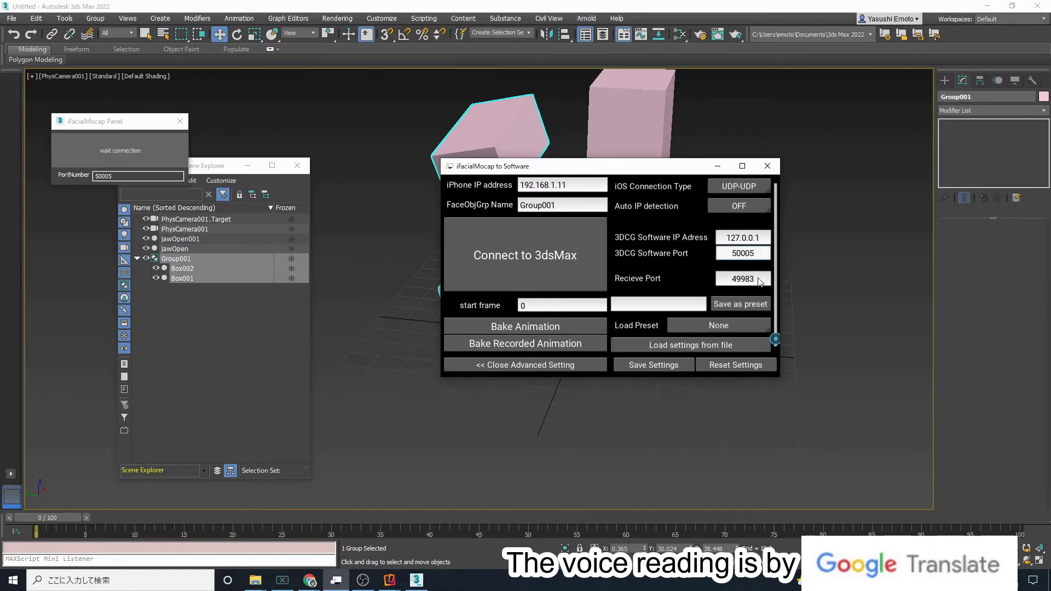
pyautogui.click(696, 250)
pyautogui.scroll(-2, 701, 258)
pyautogui.scroll(2, 703, 258)
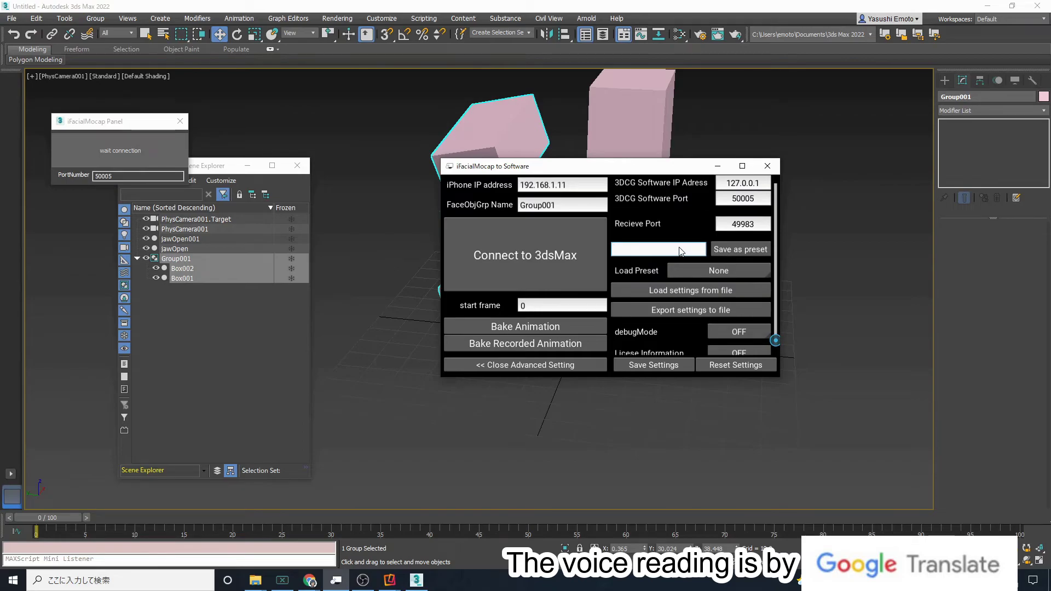
pyautogui.scroll(-1, 739, 279)
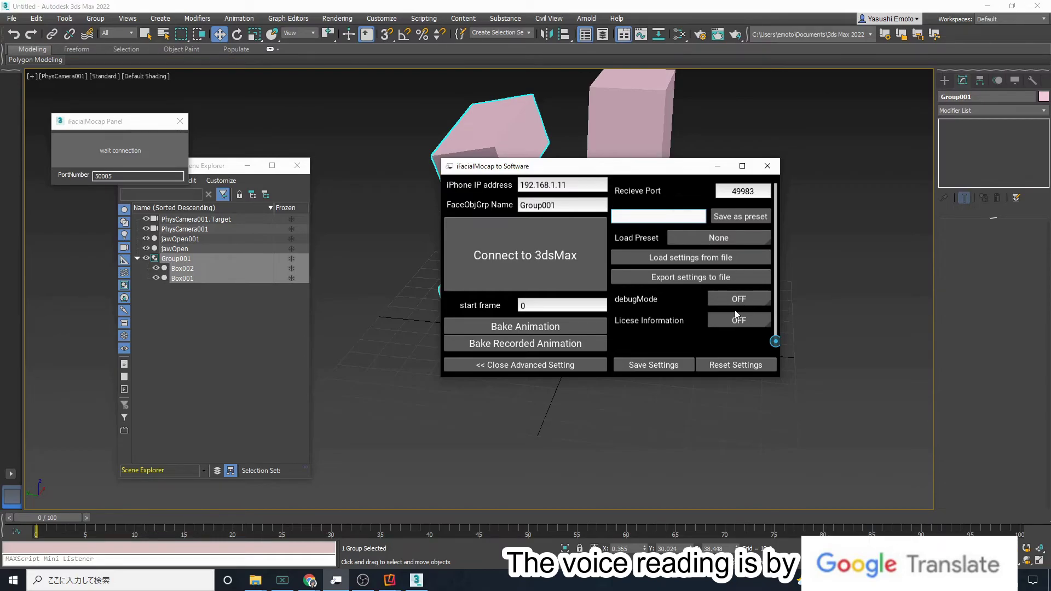
pyautogui.scroll(-1, 732, 302)
pyautogui.scroll(6, 732, 302)
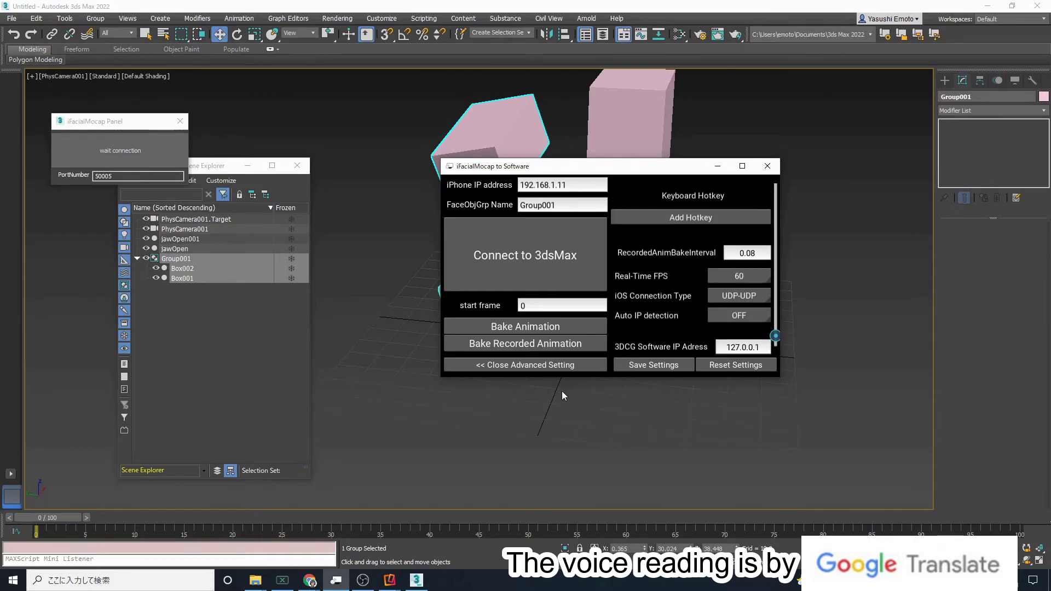
pyautogui.click(563, 366)
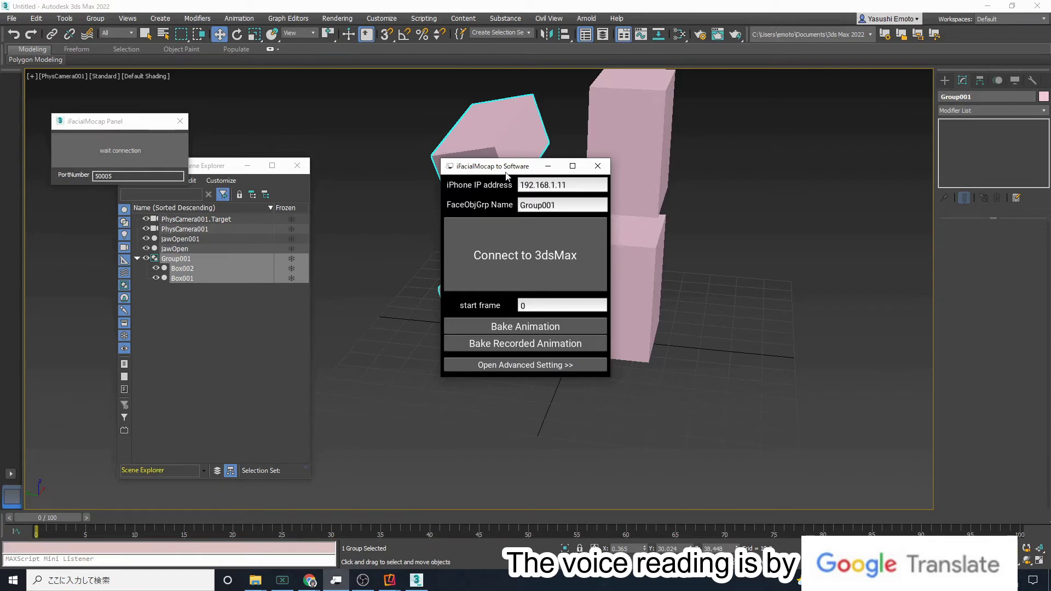
pyautogui.moveTo(507, 174); pyautogui.dragTo(821, 138)
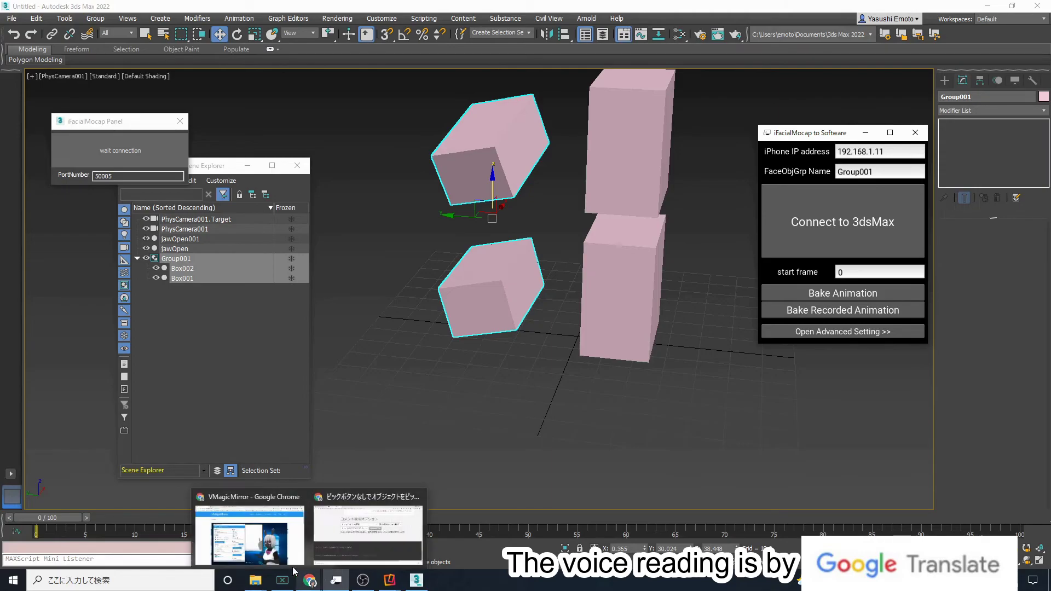
# Bring up Chrome on the VMagicMirror page and maximize it.
pyautogui.click(271, 558)
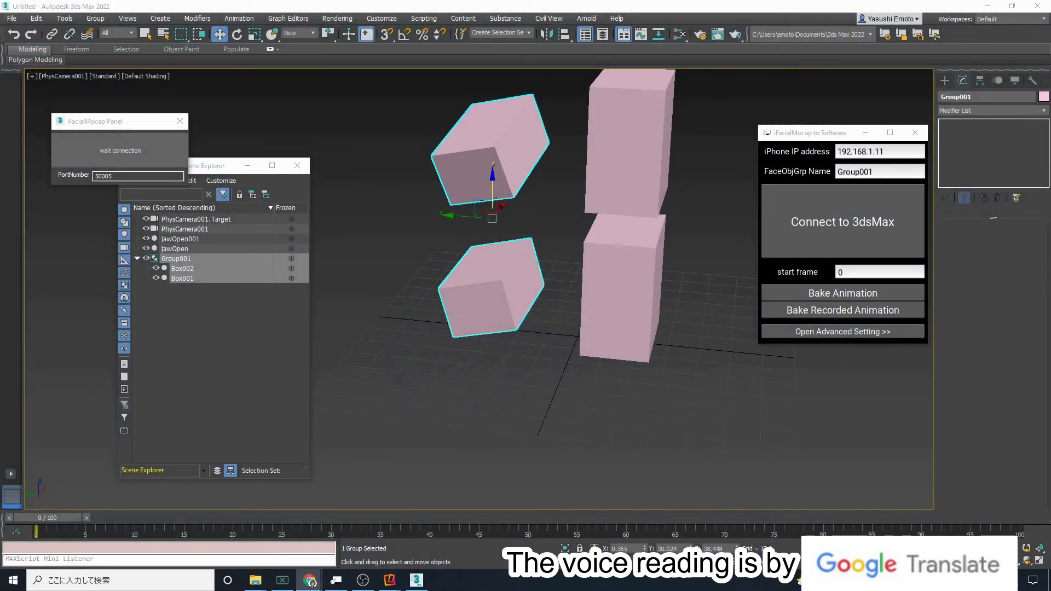
pyautogui.hotkey('alt', 'Tab')
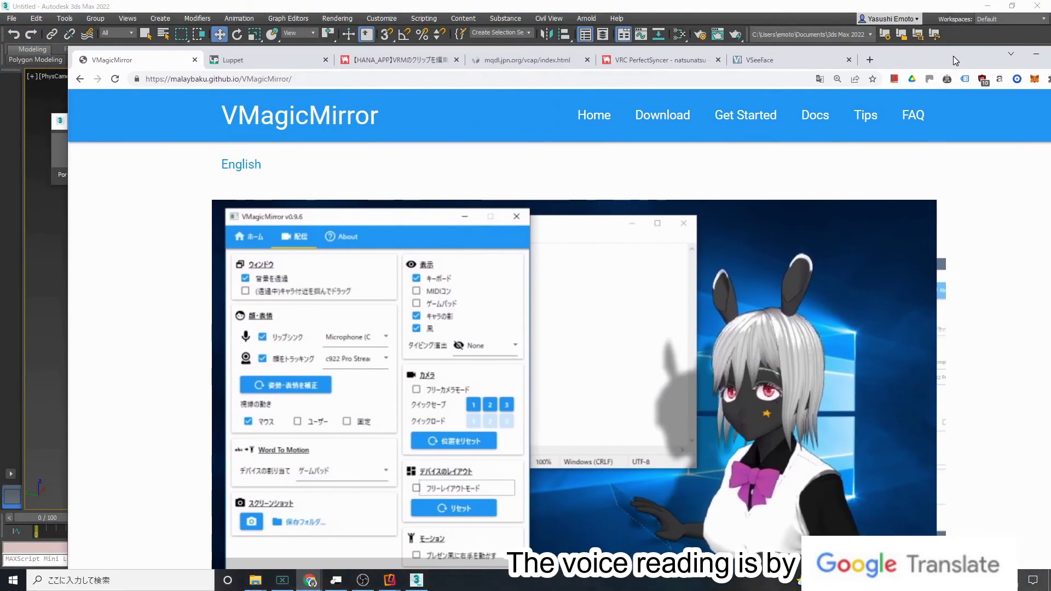
pyautogui.press('super+Up')
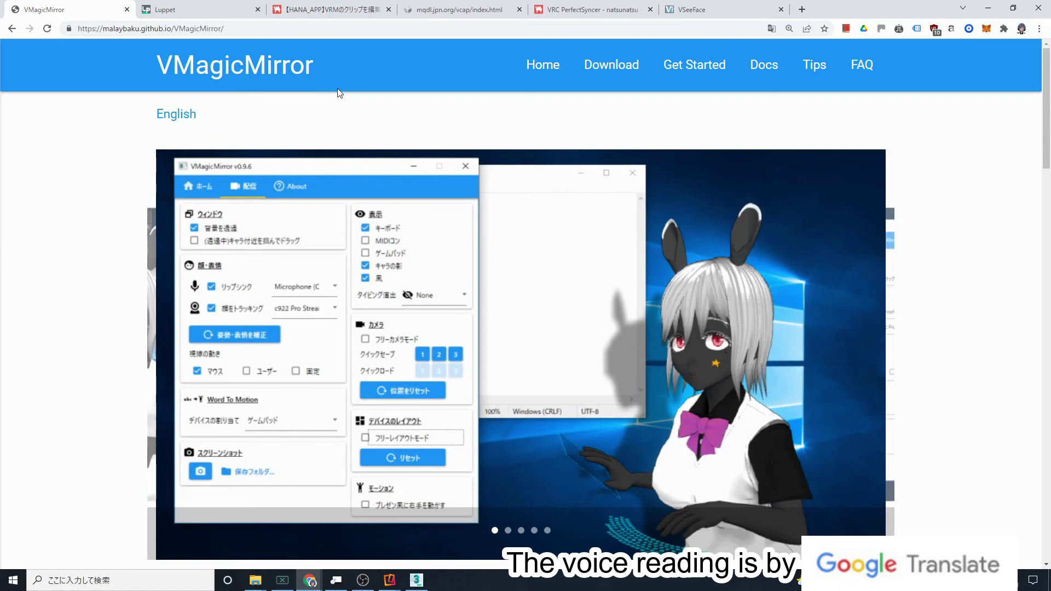
# Scroll the VMagicMirror page, then switch to the Luppet tab.
pyautogui.scroll(-1, 307, 89)
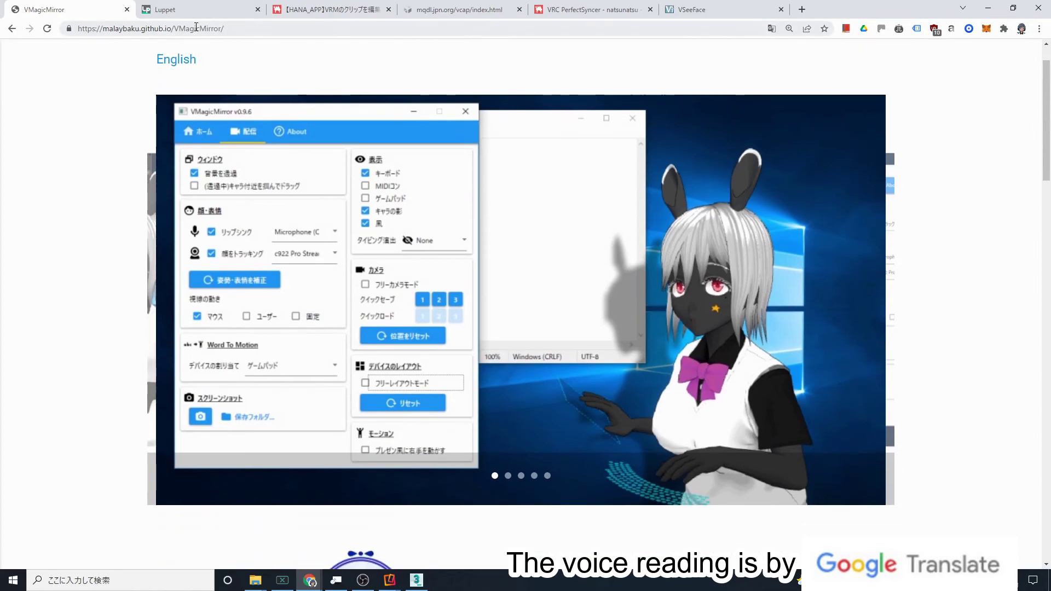
pyautogui.scroll(1, 202, 60)
pyautogui.click(217, 12)
pyautogui.scroll(-8, 650, 196)
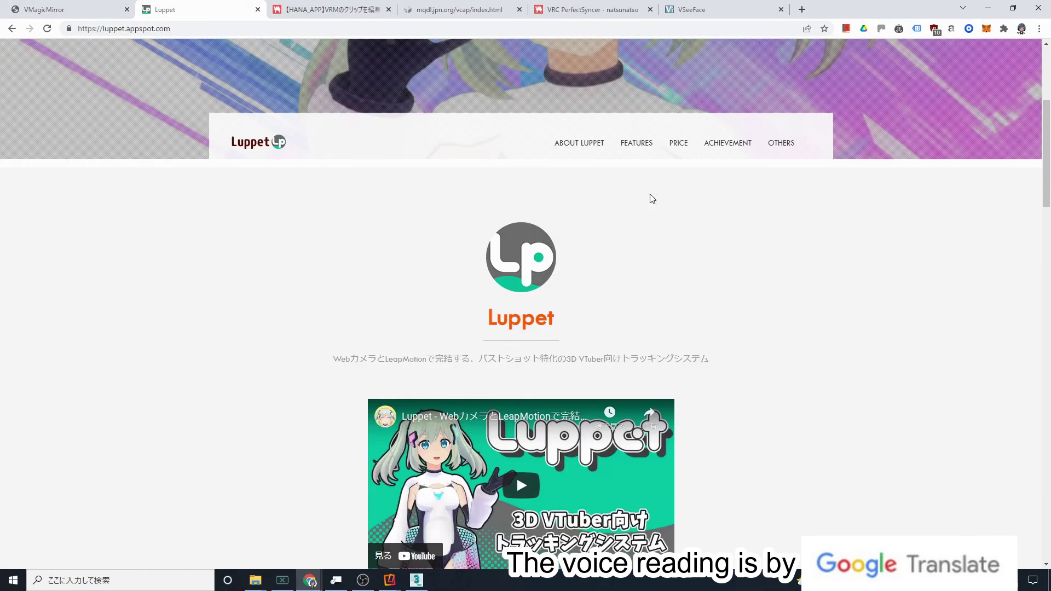
# Browse the HANA_APP BOOTH product page, then switch to the VCapStudio tab.
pyautogui.scroll(8, 341, 140)
pyautogui.click(327, 15)
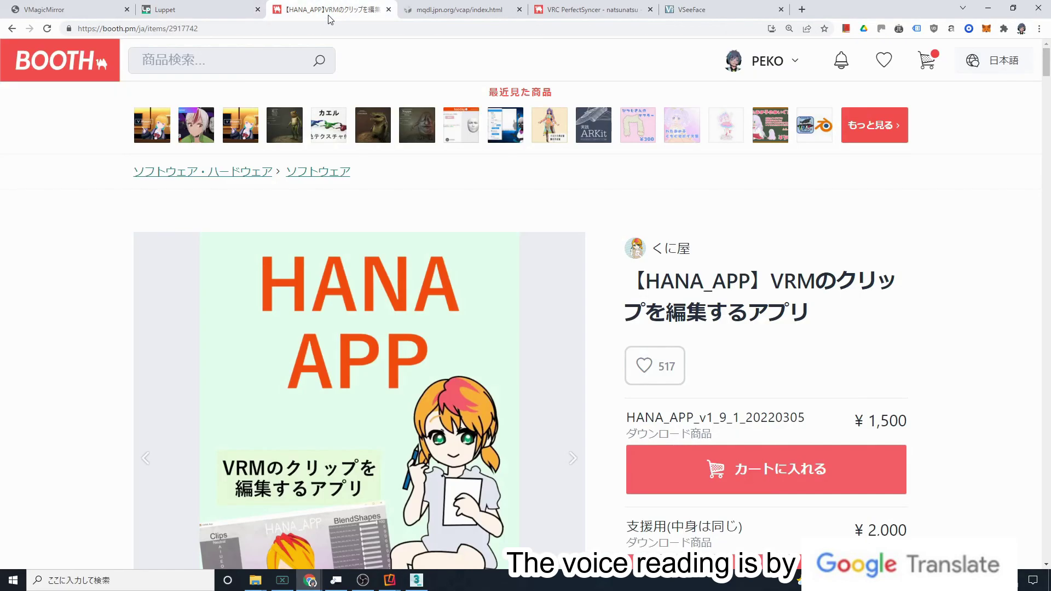
pyautogui.scroll(-5, 604, 265)
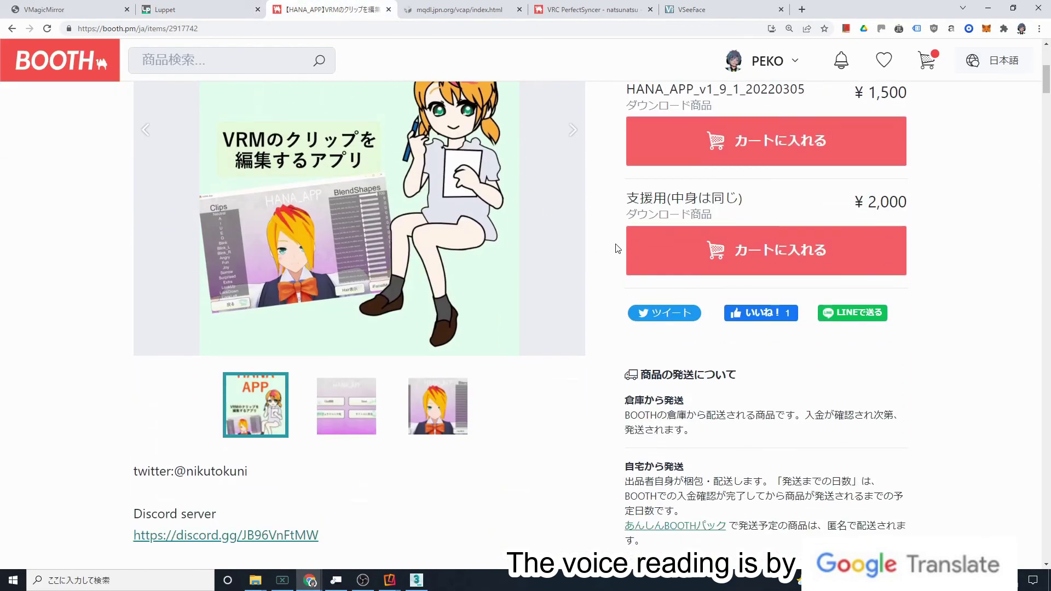
pyautogui.scroll(5, 608, 260)
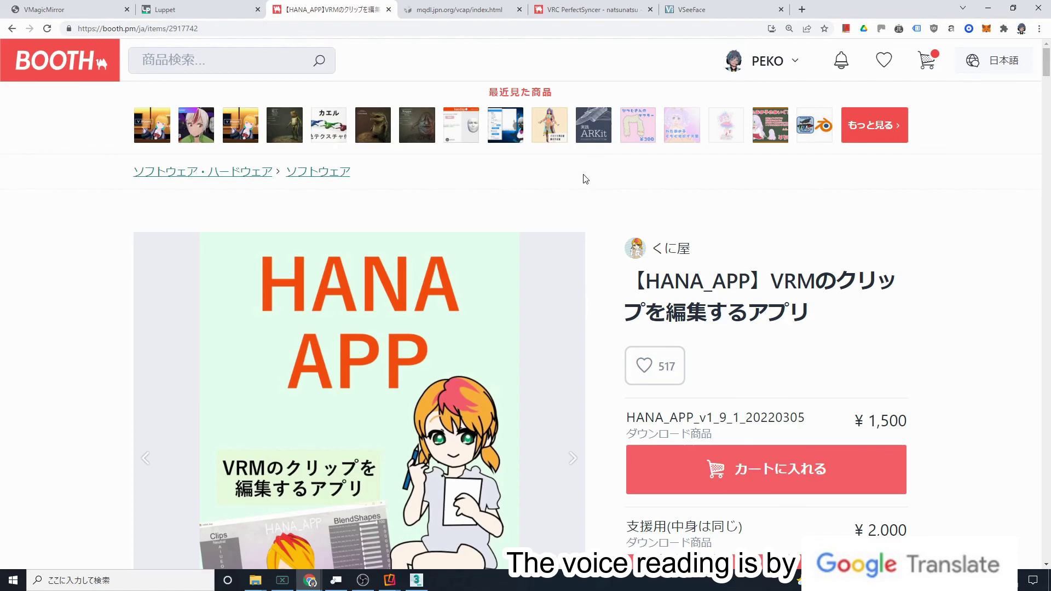
pyautogui.scroll(-2, 586, 183)
pyautogui.click(445, 16)
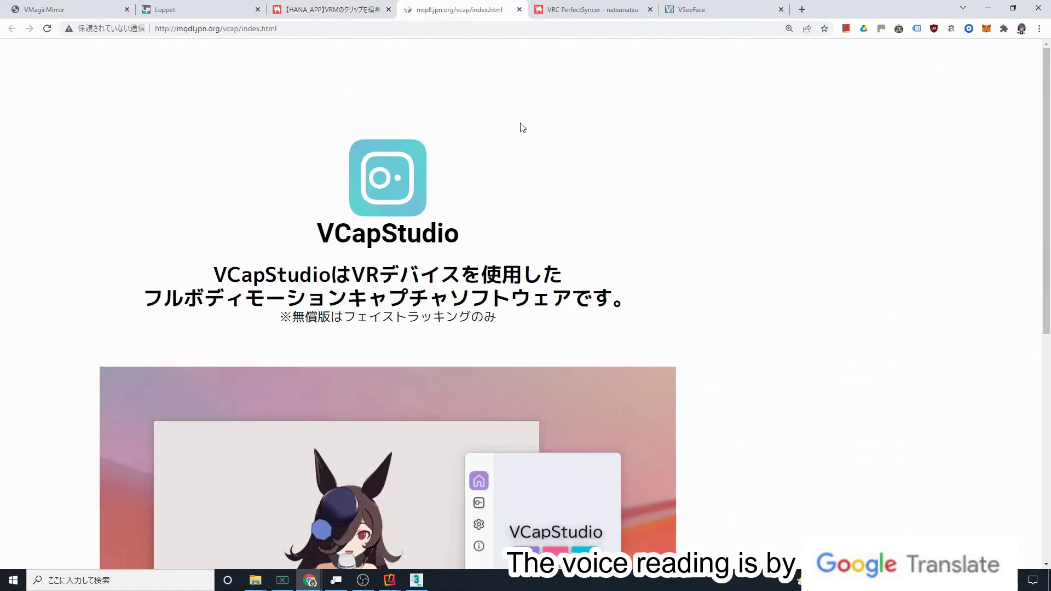